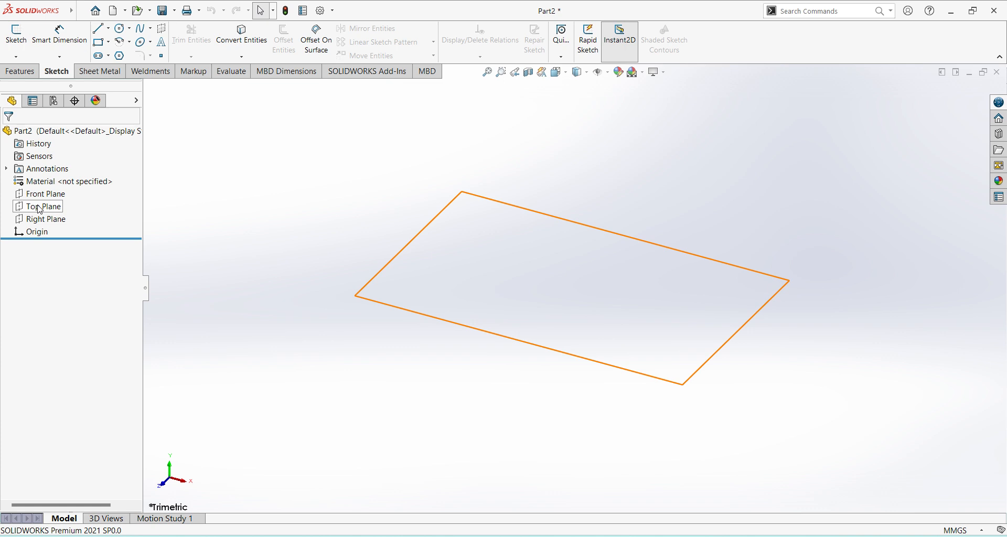
Start an extruded boss on the Top Plane and sketch a center rectangle about 260 by 134 mm centered on the origin.
{"action": "left_click", "coordinate": [20, 74]}
{"action": "left_click", "coordinate": [19, 39]}
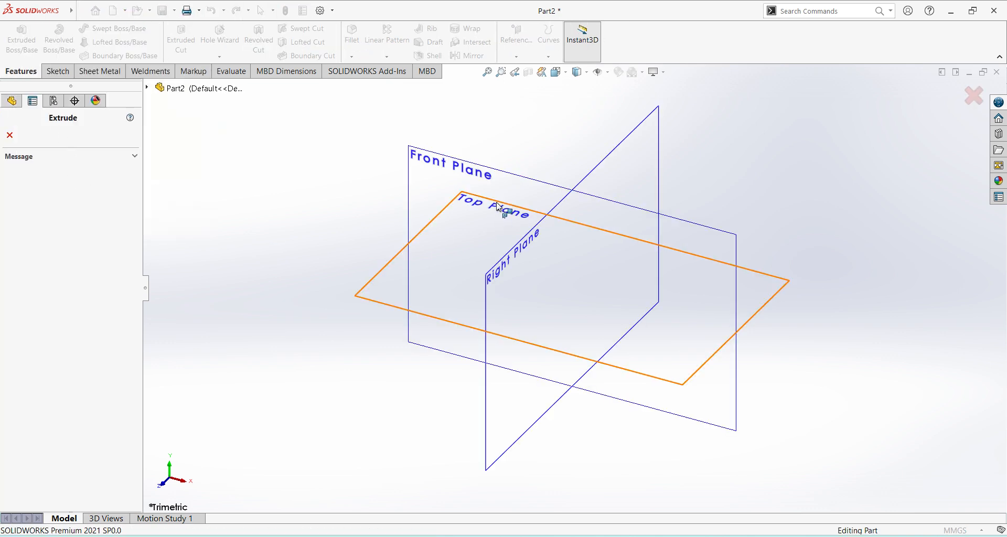
{"action": "left_click", "coordinate": [498, 207]}
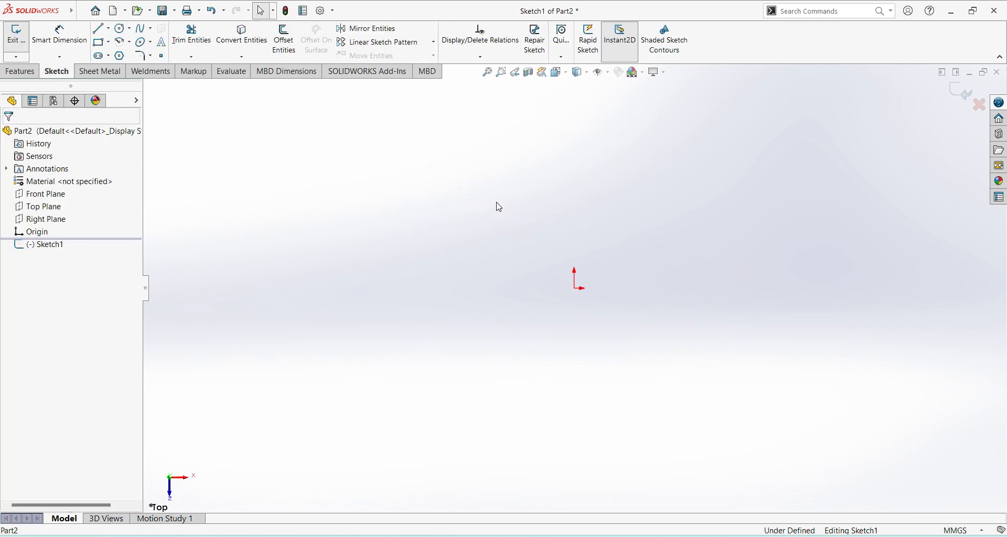
{"action": "left_click", "coordinate": [109, 43]}
{"action": "left_click", "coordinate": [116, 70]}
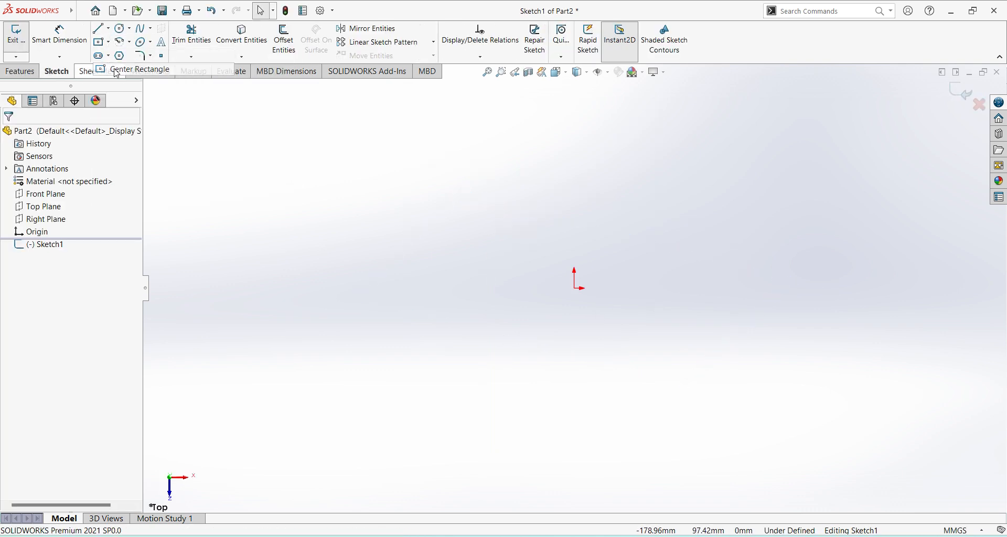
{"action": "left_click", "coordinate": [575, 288]}
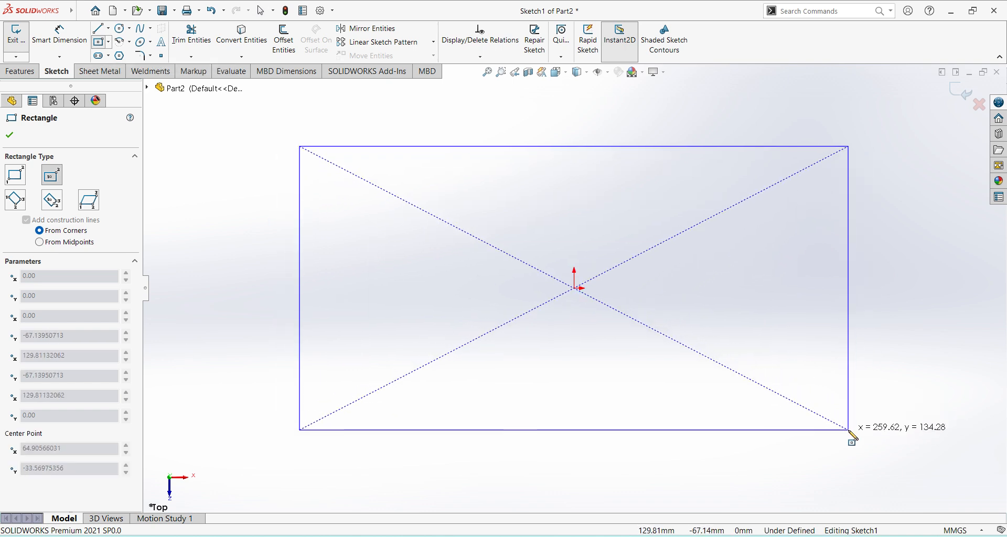
{"action": "left_click", "coordinate": [848, 430]}
Check the reference drawing and dimension the rectangle's vertical side to 120 mm.
{"action": "left_click", "coordinate": [60, 40]}
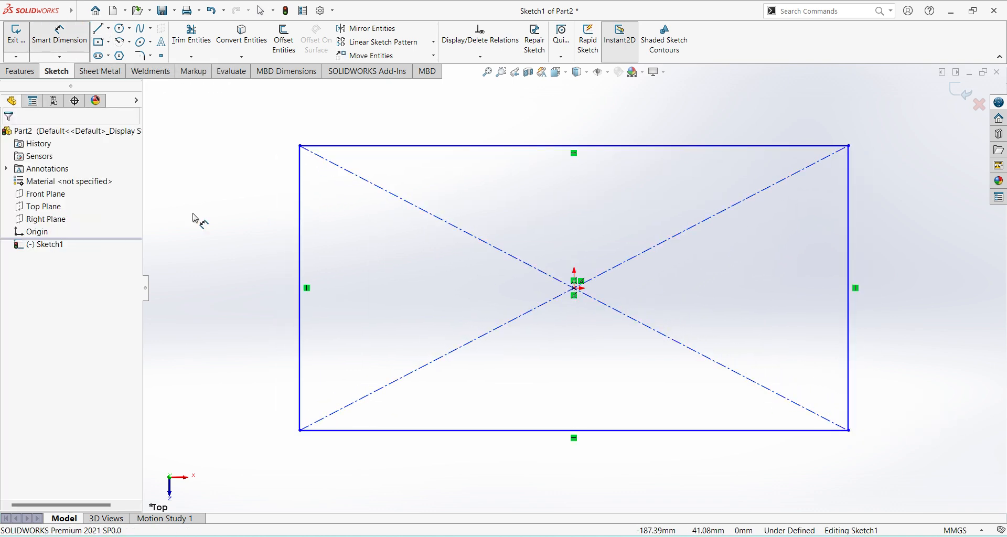
{"action": "left_click", "coordinate": [298, 278]}
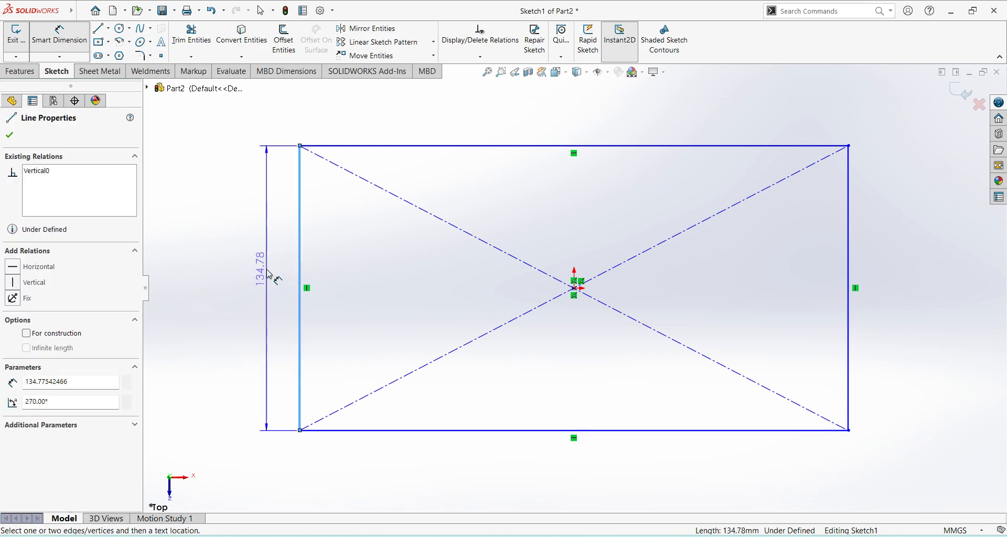
{"action": "left_click", "coordinate": [262, 289]}
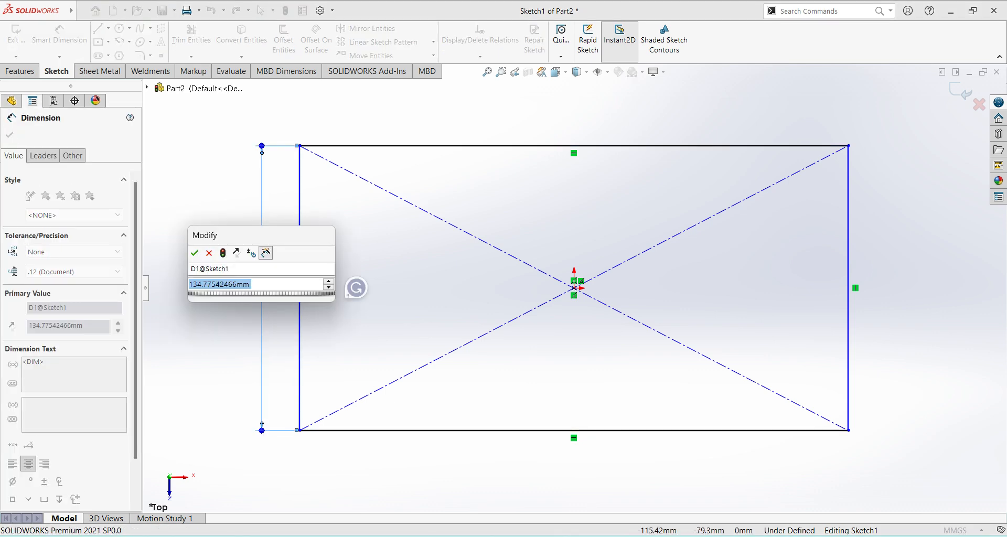
{"action": "key", "text": "alt+Tab"}
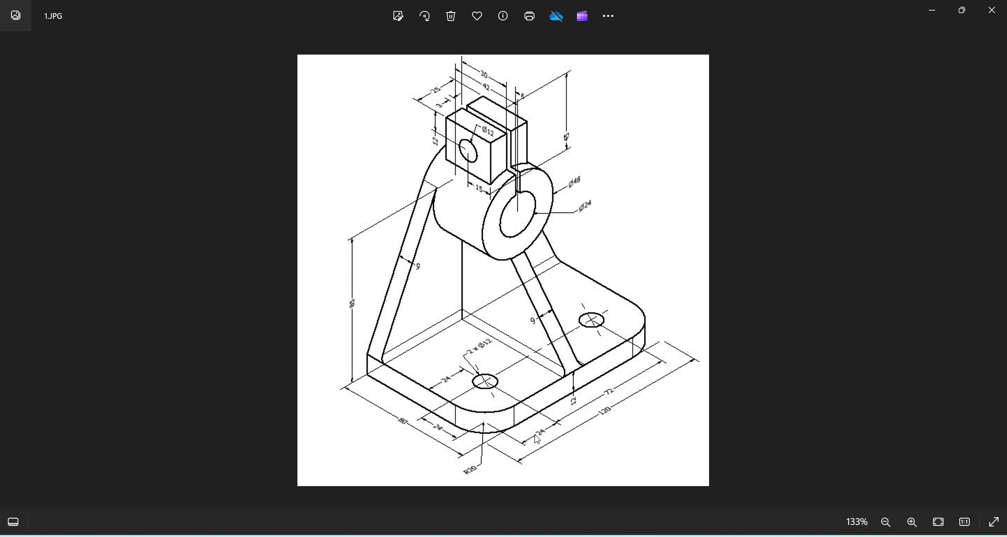
{"action": "key", "text": "alt+Tab"}
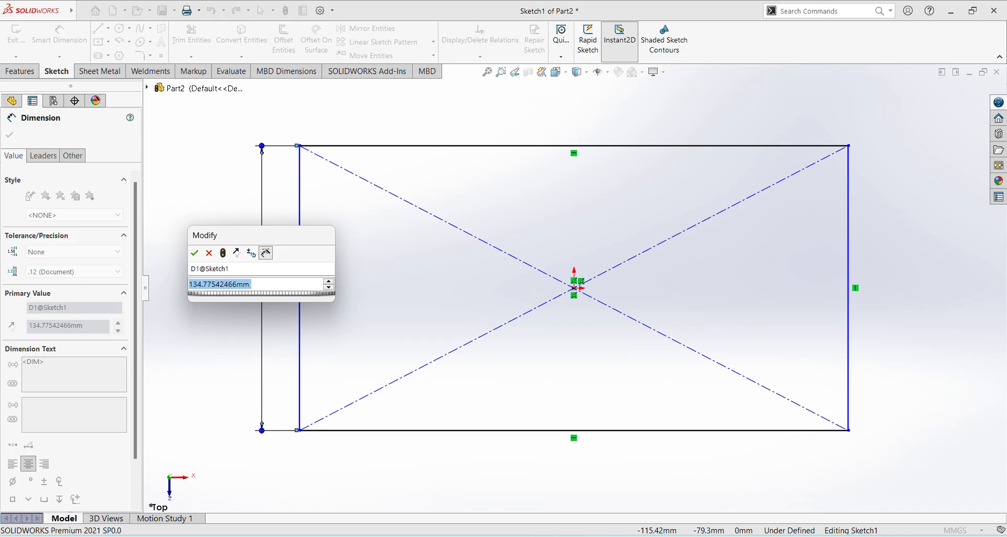
{"action": "type", "text": "120"}
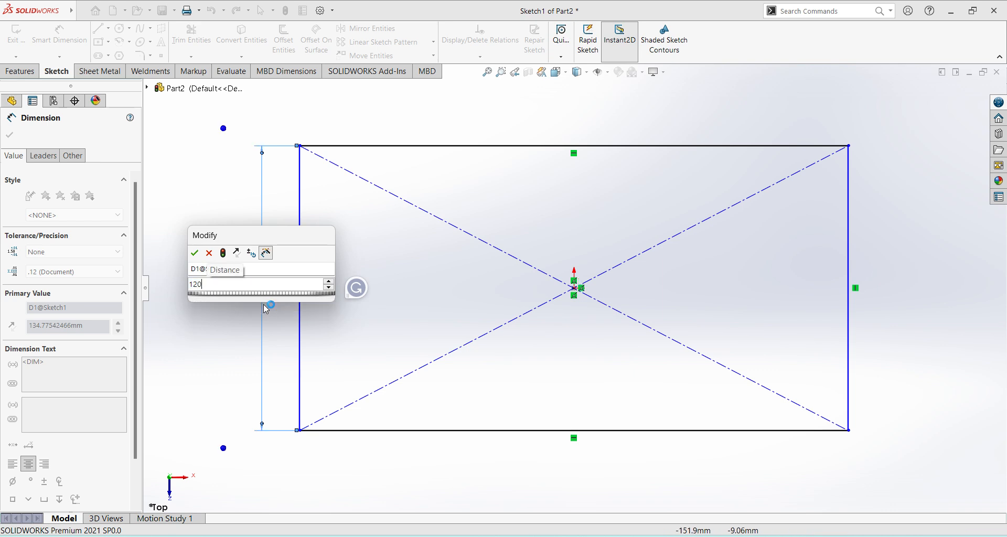
{"action": "key", "text": "Return"}
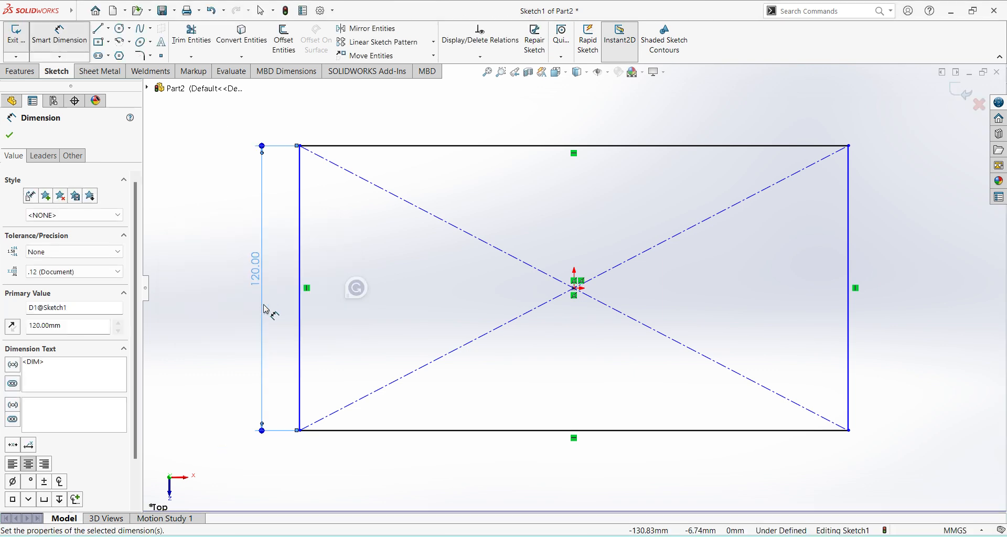
Dimension the rectangle's horizontal side to 80 mm.
{"action": "left_click", "coordinate": [472, 147]}
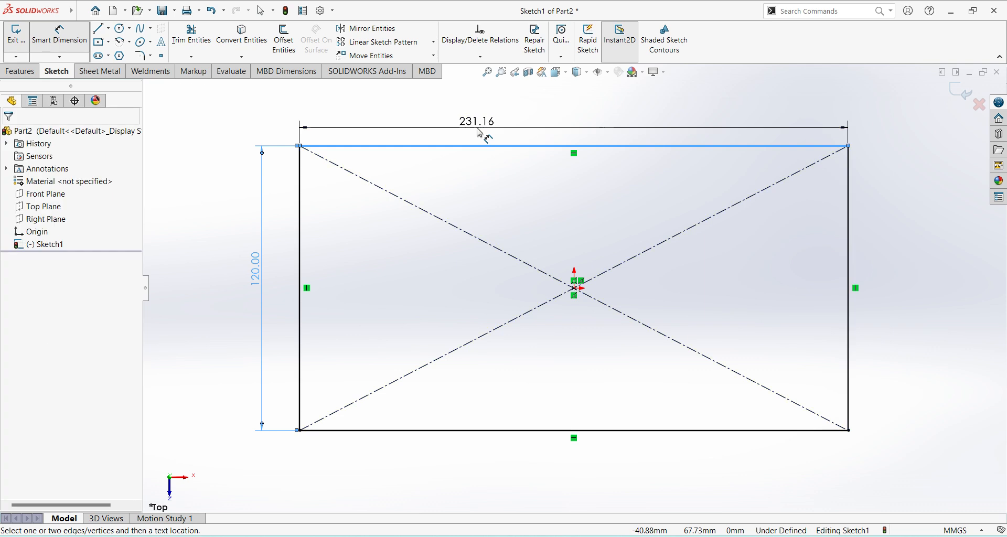
{"action": "left_click", "coordinate": [479, 128]}
{"action": "type", "text": "80"}
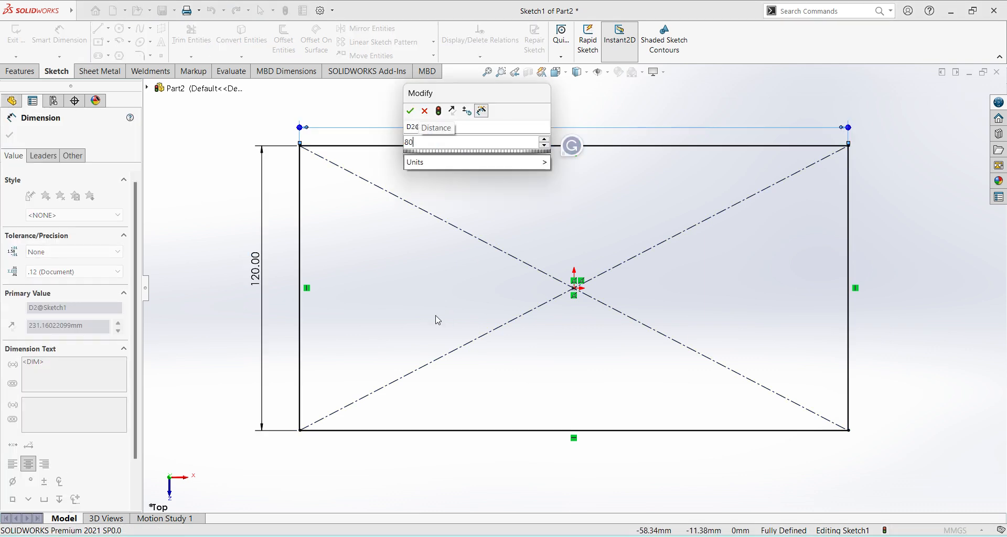
{"action": "key", "text": "Return"}
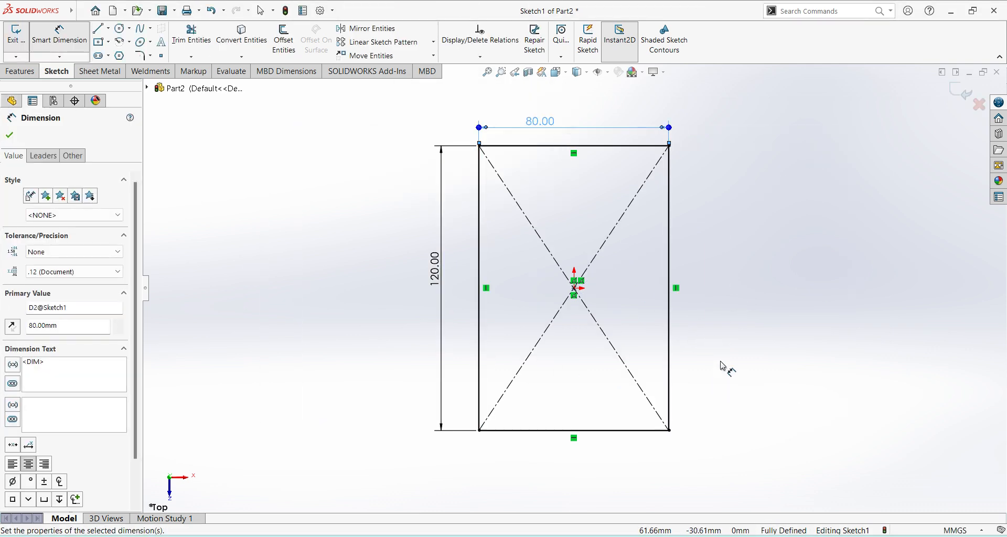
Finish the rectangle sketch and extrude it as a blind boss 12 mm deep.
{"action": "left_click", "coordinate": [965, 96]}
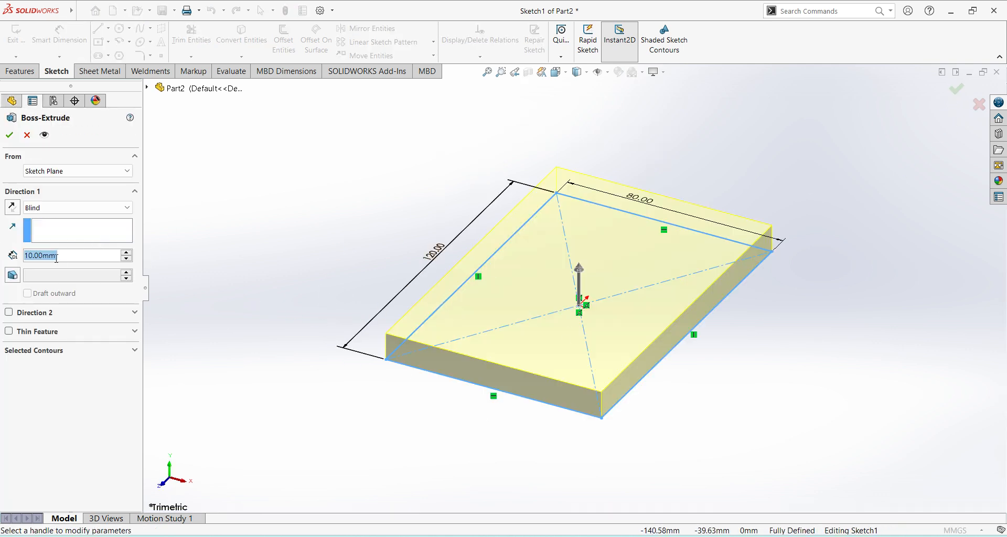
{"action": "type", "text": "12"}
{"action": "key", "text": "Return"}
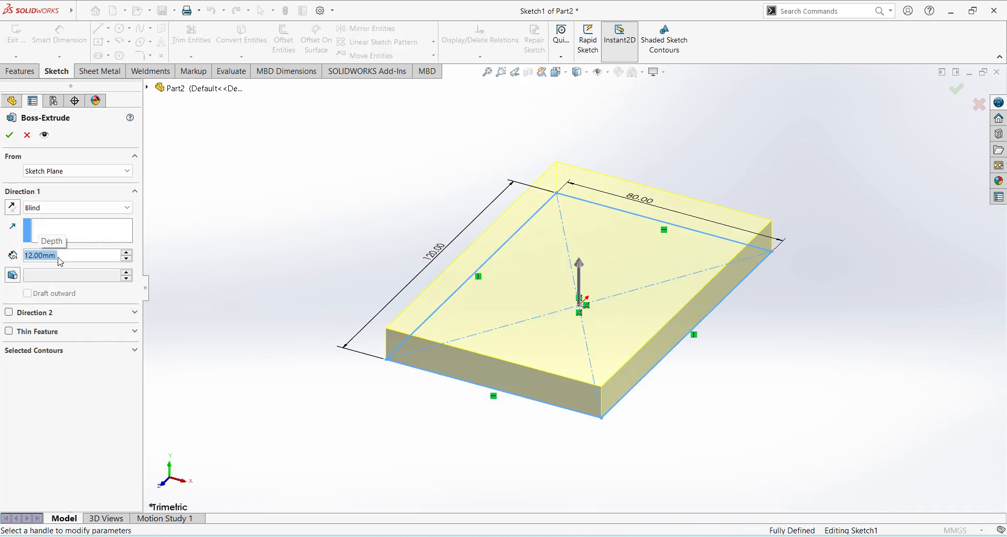
{"action": "left_click", "coordinate": [10, 135]}
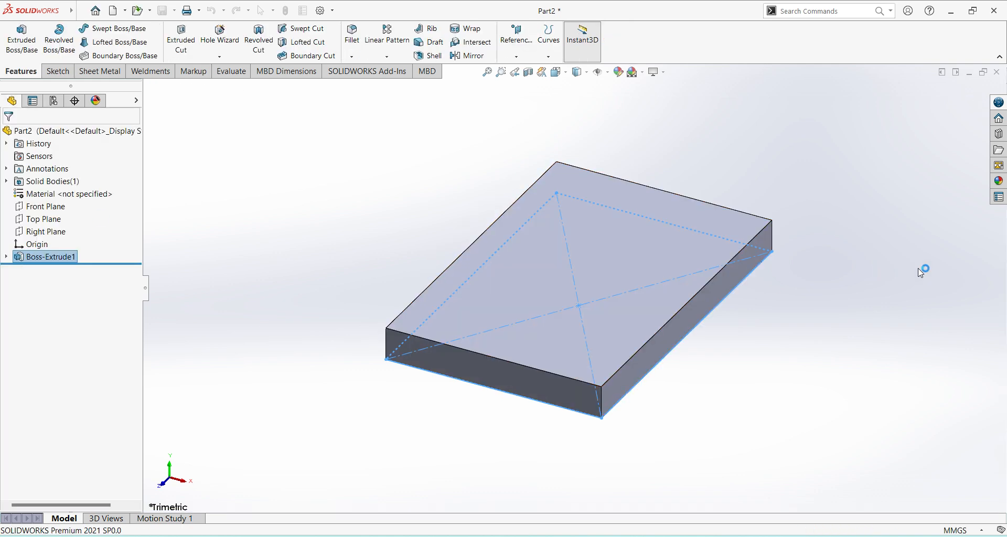
Start a sketch on the base plate's 120 mm long side face and orient the view normal to it.
{"action": "scroll", "coordinate": [689, 333], "scroll_direction": "down", "scroll_amount": 2}
{"action": "scroll", "coordinate": [694, 362], "scroll_direction": "up", "scroll_amount": 3}
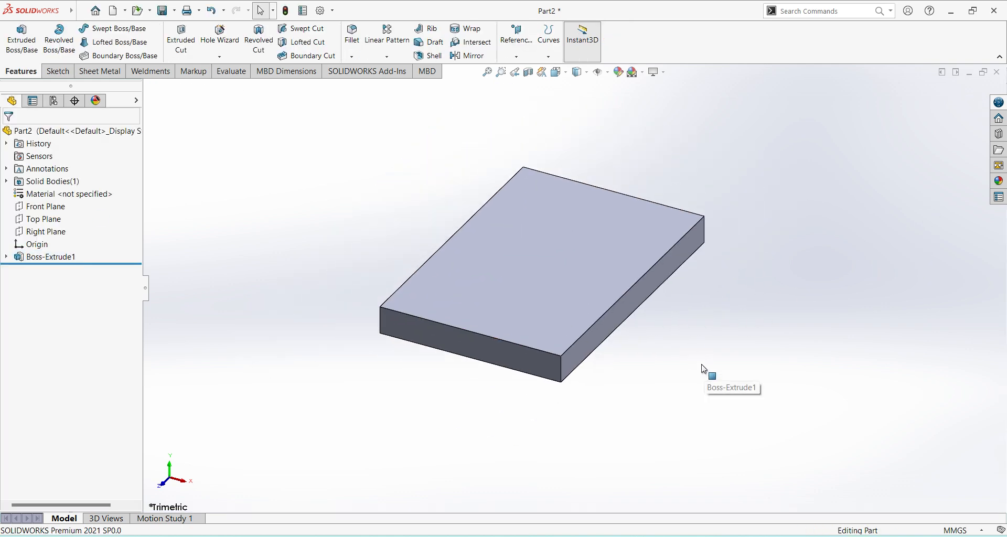
{"action": "middle_click_drag", "start_coordinate": [704, 370], "coordinate": [682, 364]}
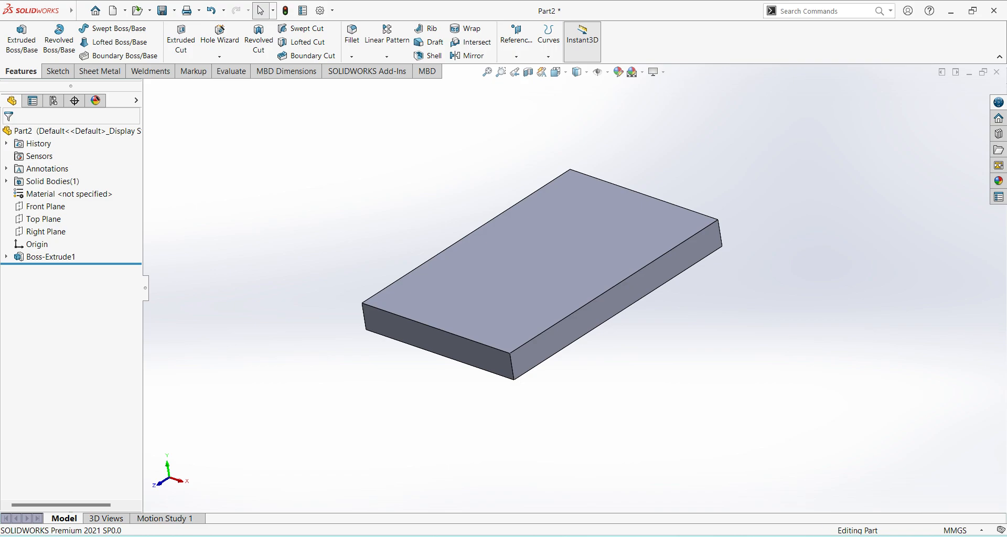
{"action": "key", "text": "alt+Tab"}
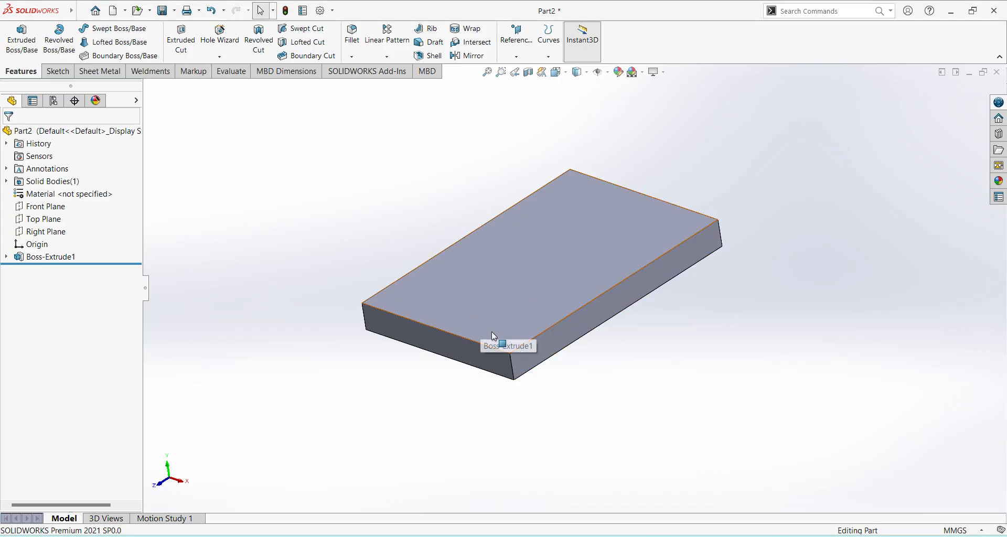
{"action": "middle_click_drag", "start_coordinate": [491, 335], "coordinate": [599, 306]}
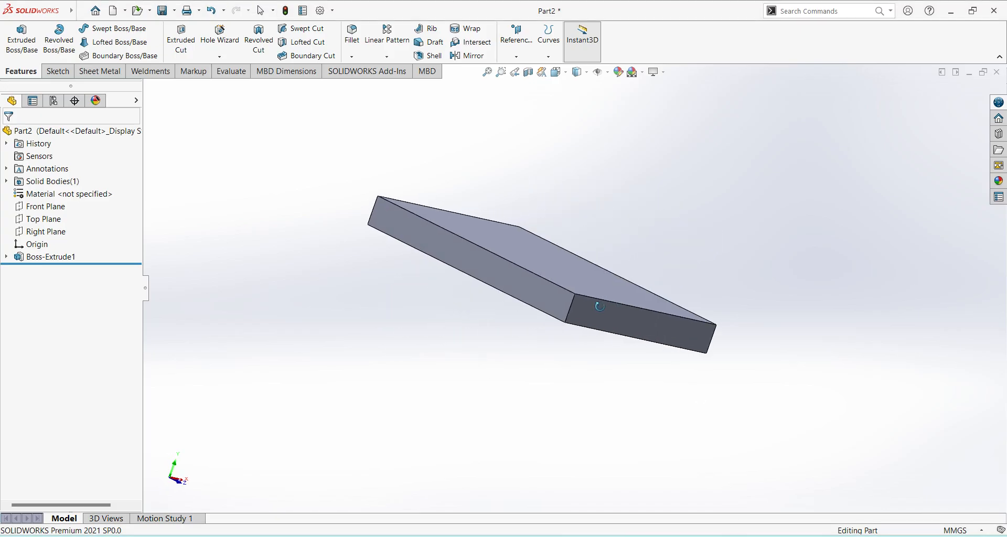
{"action": "left_click", "coordinate": [504, 275]}
{"action": "left_click", "coordinate": [550, 244]}
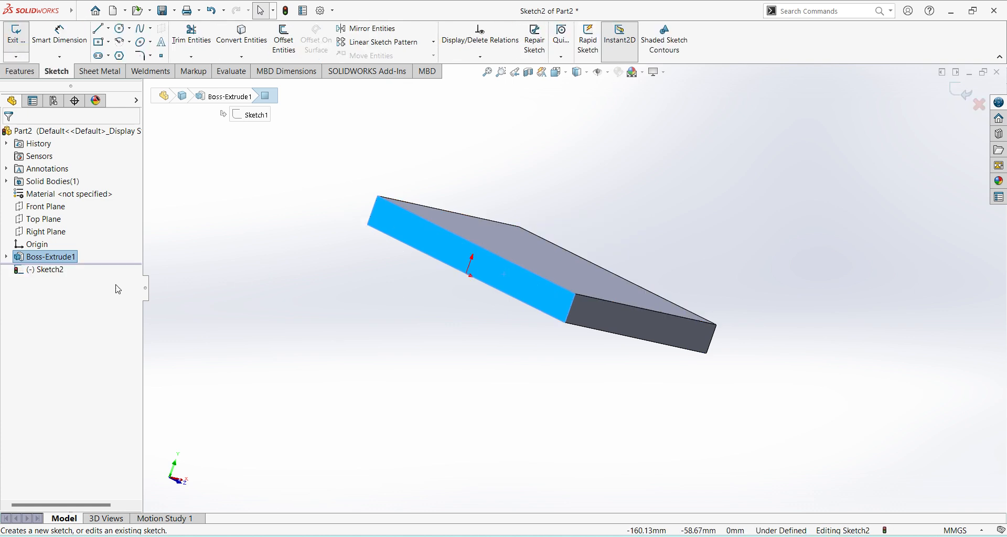
{"action": "left_click", "coordinate": [56, 270]}
{"action": "left_click", "coordinate": [78, 253]}
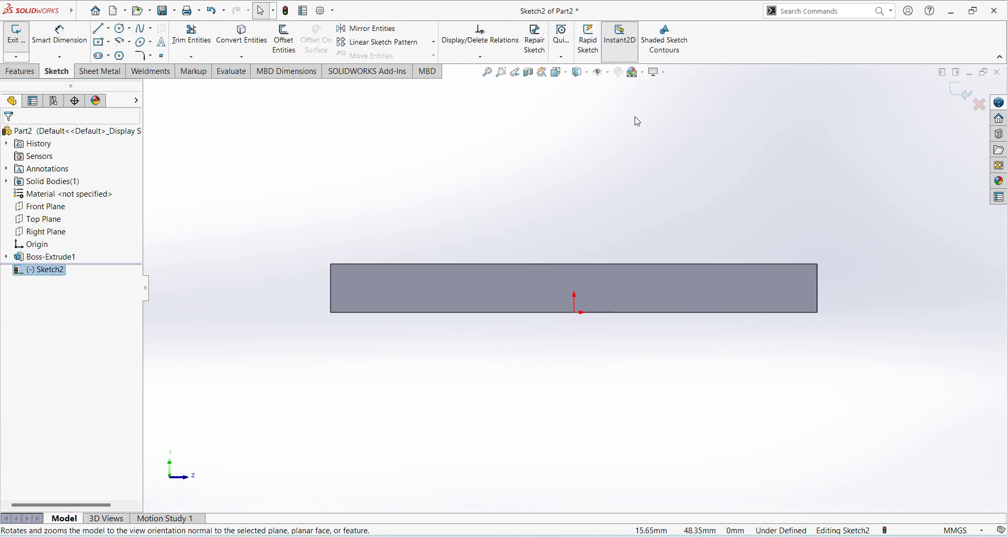
Sketch two concentric circles about 12 mm and 6.5 mm in diameter, centered about 54 mm directly above the origin.
{"action": "scroll", "coordinate": [594, 120], "scroll_direction": "down", "scroll_amount": 1}
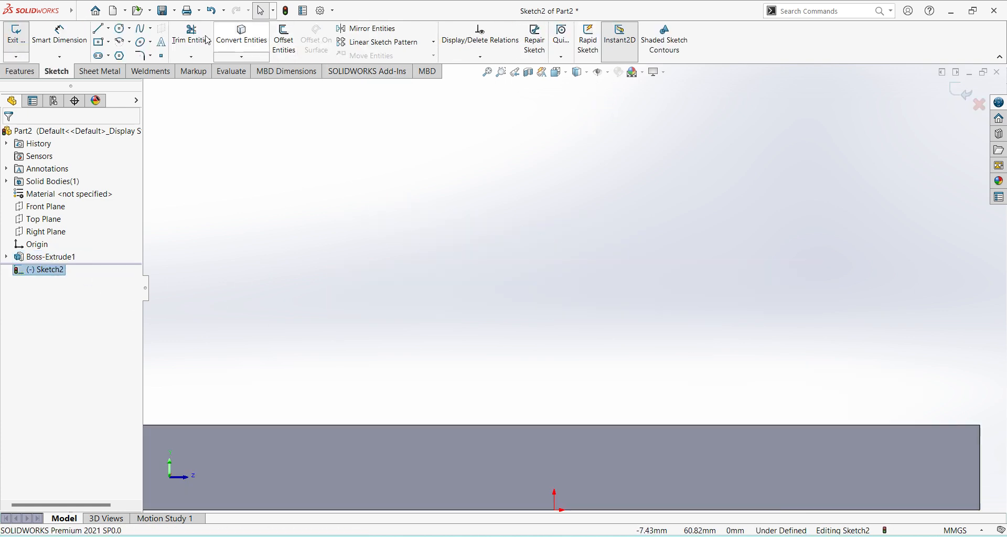
{"action": "left_click", "coordinate": [120, 28]}
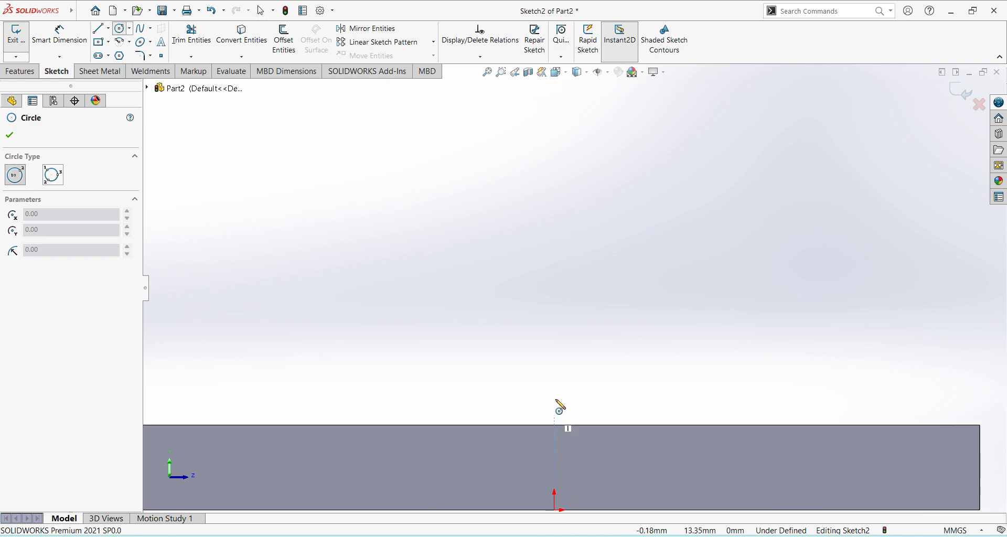
{"action": "left_click", "coordinate": [554, 131]}
{"action": "left_click", "coordinate": [571, 169]}
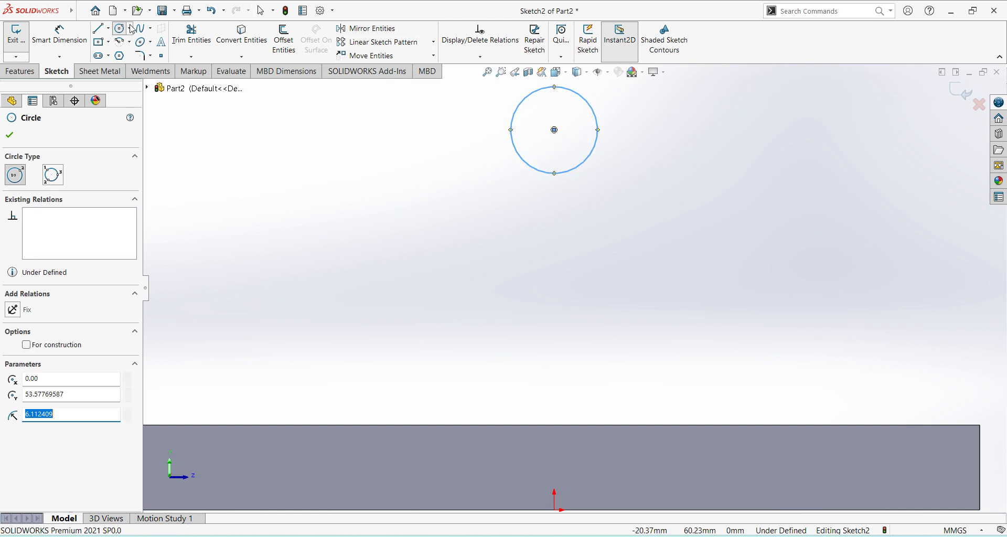
{"action": "left_click", "coordinate": [554, 130]}
{"action": "left_click", "coordinate": [577, 141]}
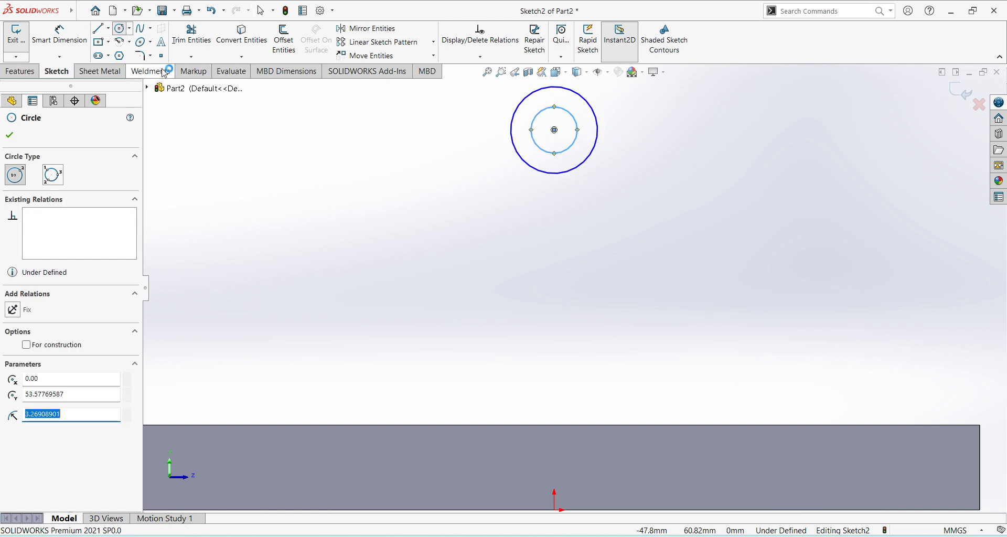
Dimension the outer circle to 45 mm diameter and the inner circle to 25 mm diameter.
{"action": "left_click", "coordinate": [81, 45]}
{"action": "left_click", "coordinate": [598, 131]}
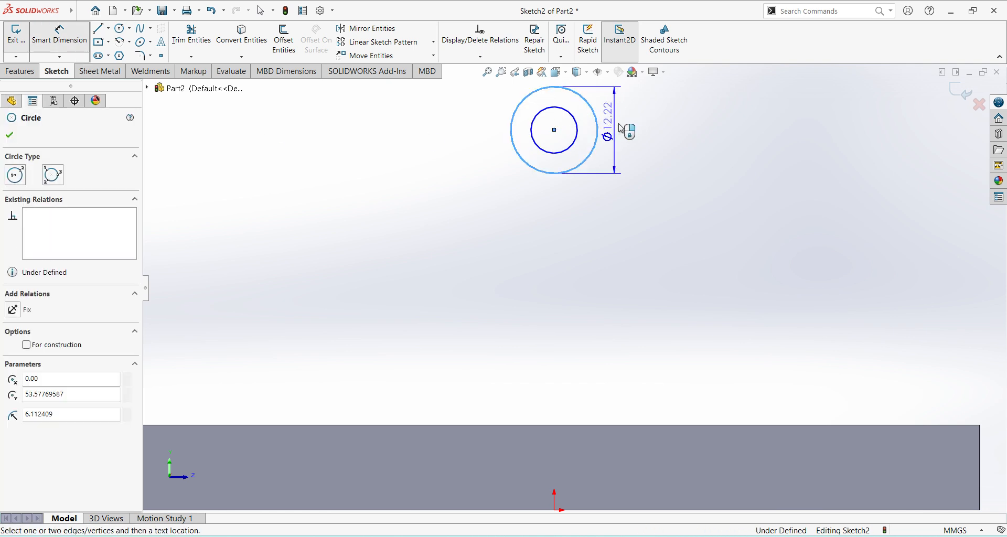
{"action": "left_click", "coordinate": [676, 147]}
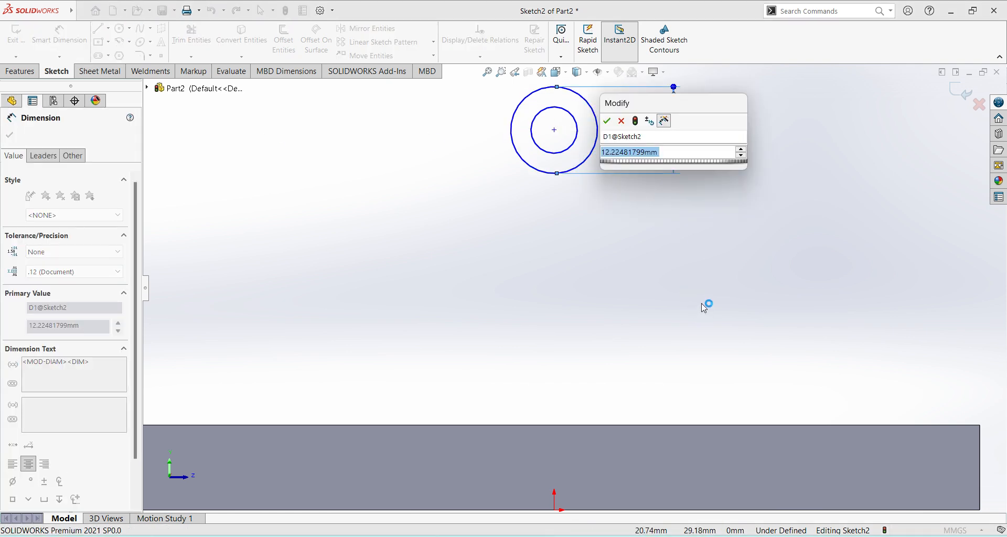
{"action": "type", "text": "45"}
{"action": "key", "text": "Return"}
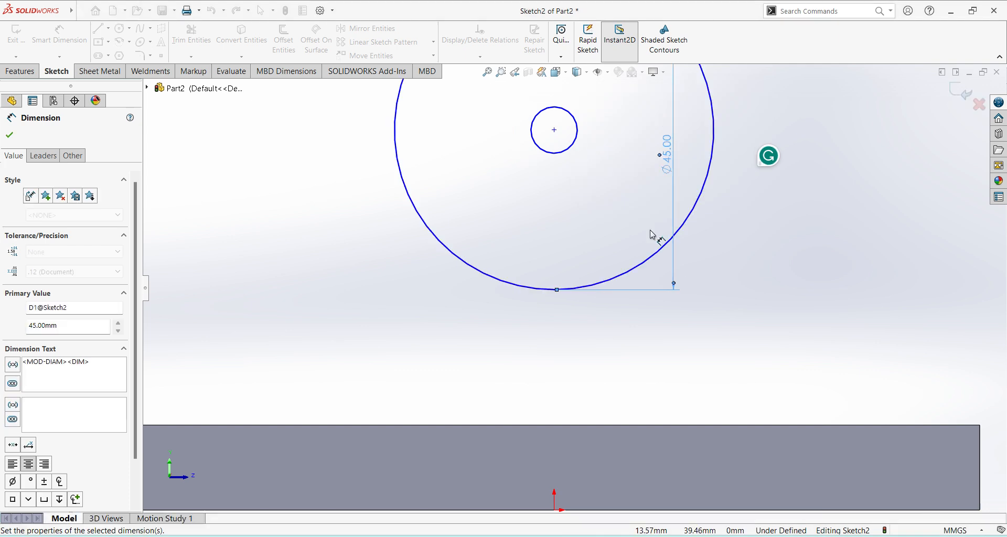
{"action": "left_click", "coordinate": [574, 151]}
{"action": "left_click", "coordinate": [613, 195]}
{"action": "type", "text": "25"}
{"action": "key", "text": "Return"}
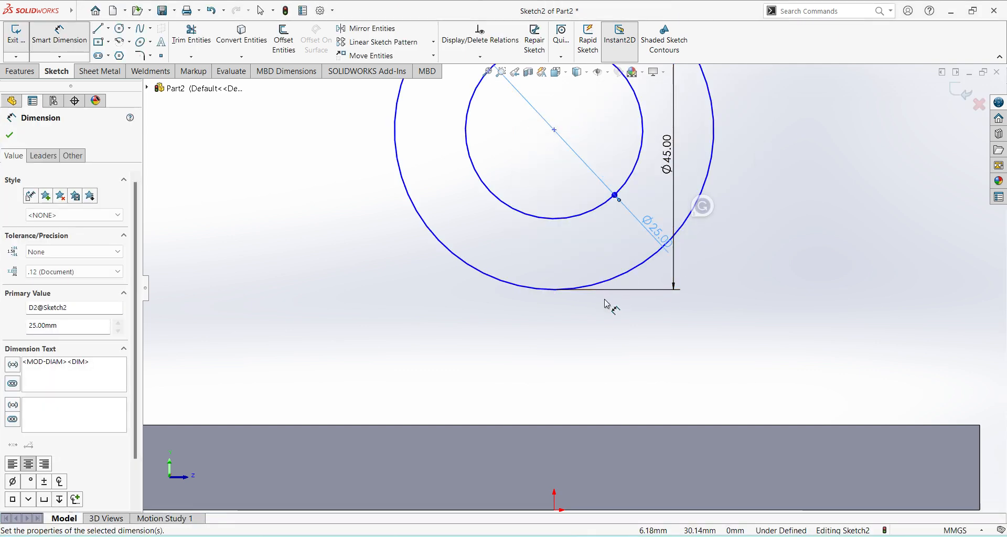
Dimension the height of the circles' center above the base plate's bottom edge to 82 mm.
{"action": "left_click", "coordinate": [554, 131]}
{"action": "left_click", "coordinate": [559, 509]}
{"action": "left_click", "coordinate": [782, 334]}
{"action": "type", "text": "8"}
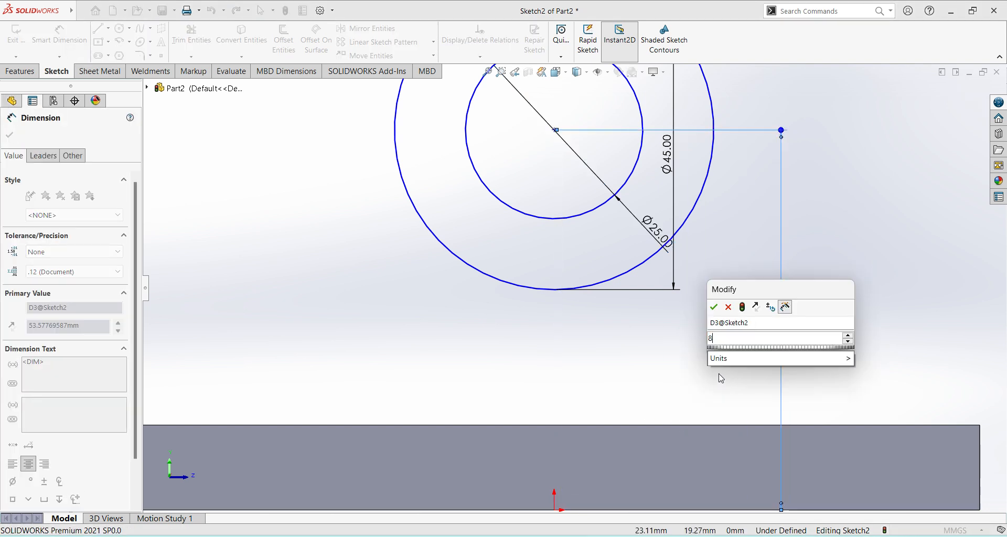
{"action": "type", "text": "2"}
{"action": "key", "text": "Return"}
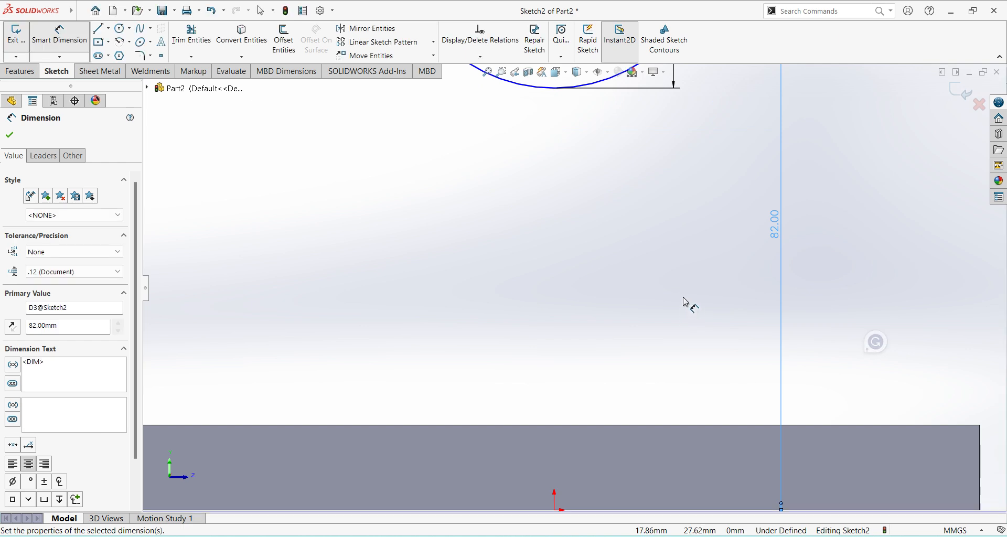
{"action": "key", "text": "f"}
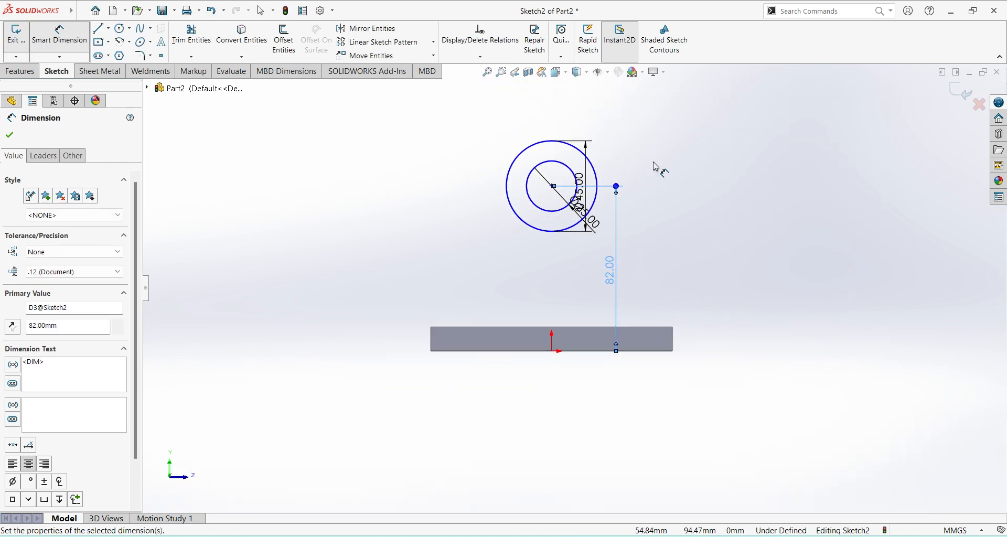
{"action": "key", "text": "Escape"}
{"action": "key", "text": "Escape"}
{"action": "scroll", "coordinate": [536, 158], "scroll_direction": "down", "scroll_amount": 1}
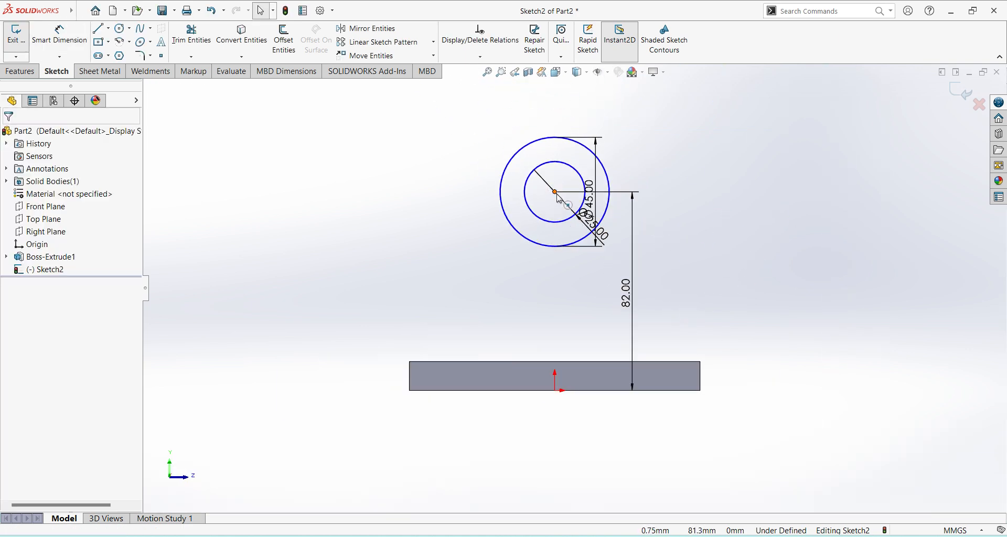
Align the circles' center vertically with the origin and exit the sketch.
{"action": "left_click", "coordinate": [556, 194]}
{"action": "left_click", "coordinate": [557, 393], "text": "ctrl"}
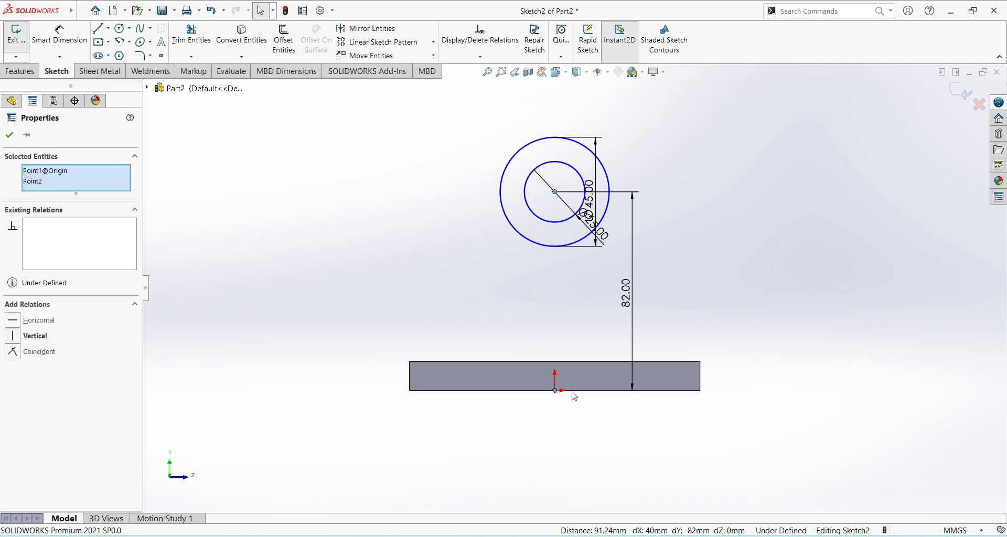
{"action": "left_click", "coordinate": [29, 335]}
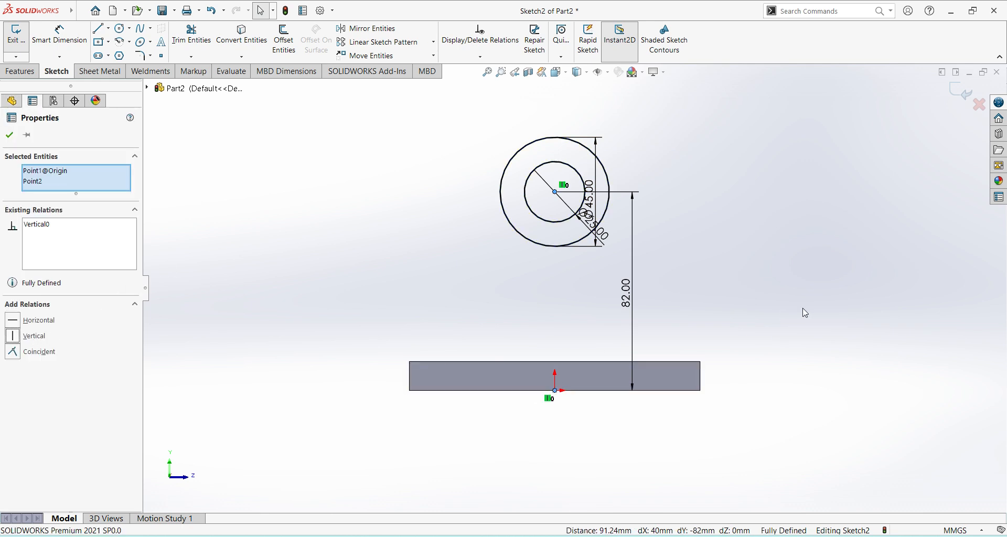
{"action": "left_click", "coordinate": [828, 297]}
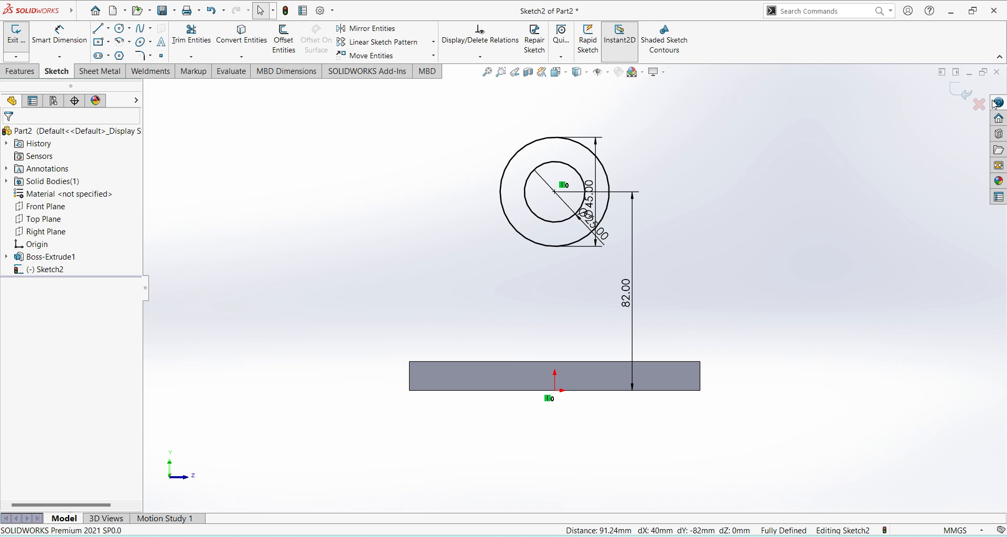
{"action": "left_click", "coordinate": [965, 94]}
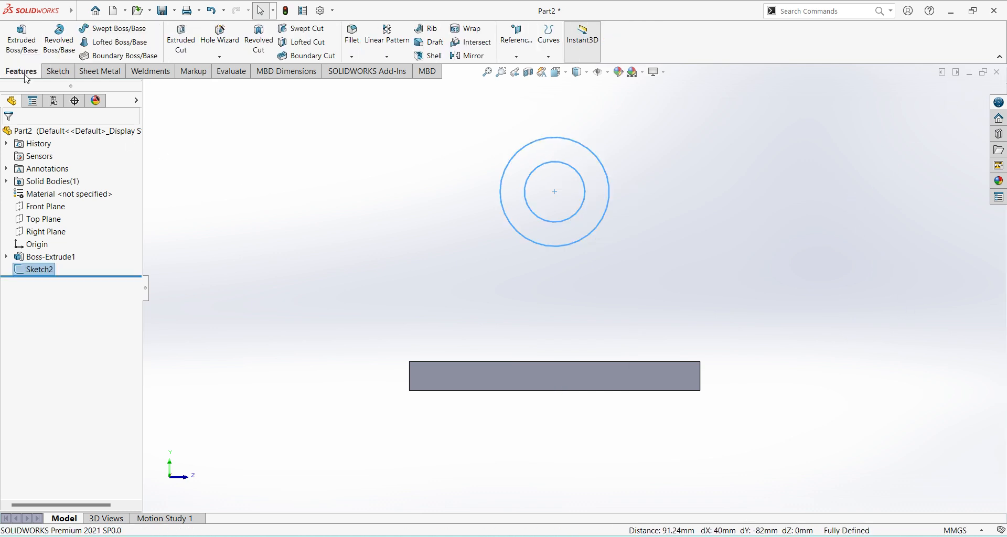
Extrude the concentric-circle profile 42 mm as a hollow boss, with the direction reversed so it extends over the base plate.
{"action": "left_click", "coordinate": [29, 44]}
{"action": "middle_click_drag", "start_coordinate": [687, 293], "coordinate": [520, 350]}
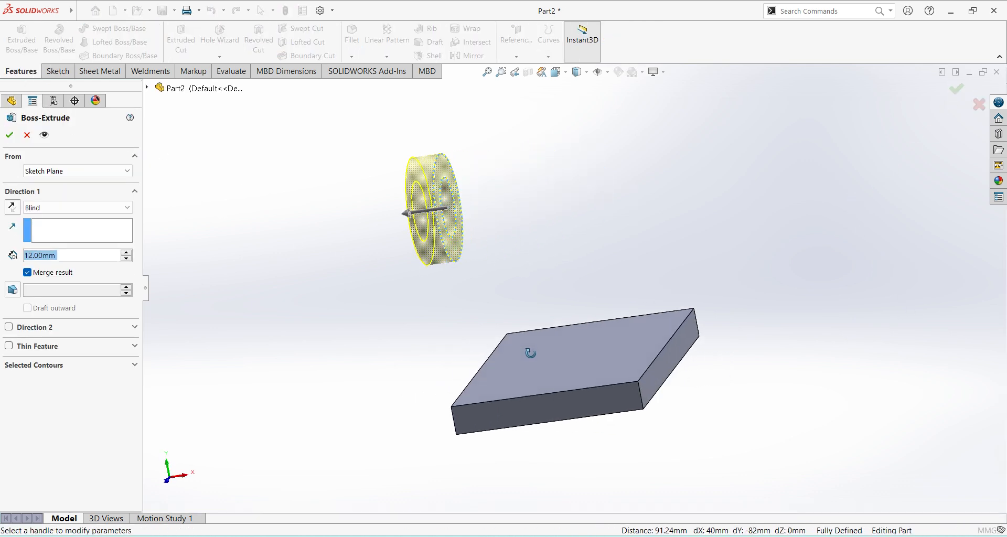
{"action": "left_click", "coordinate": [15, 207]}
{"action": "left_click_drag", "start_coordinate": [68, 256], "coordinate": [18, 256]}
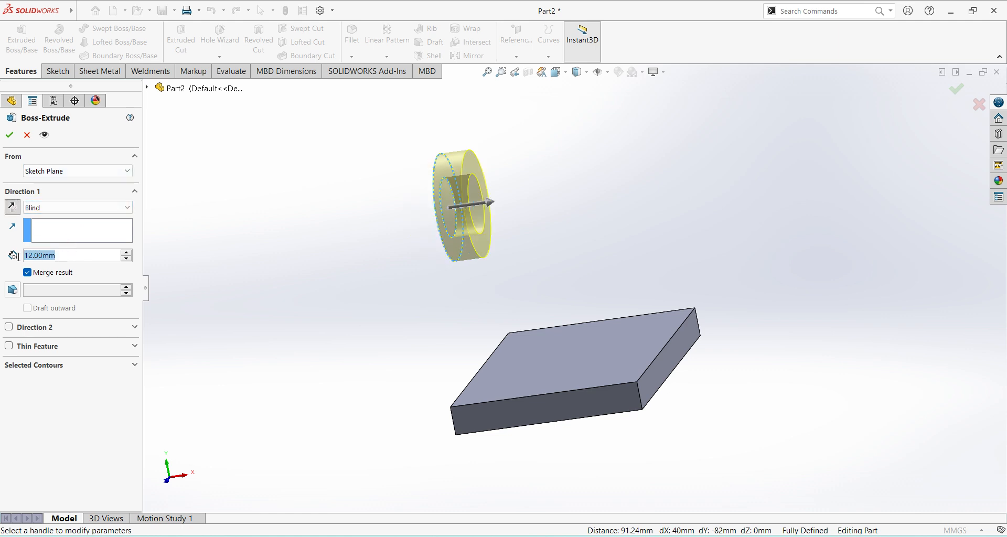
{"action": "type", "text": "42"}
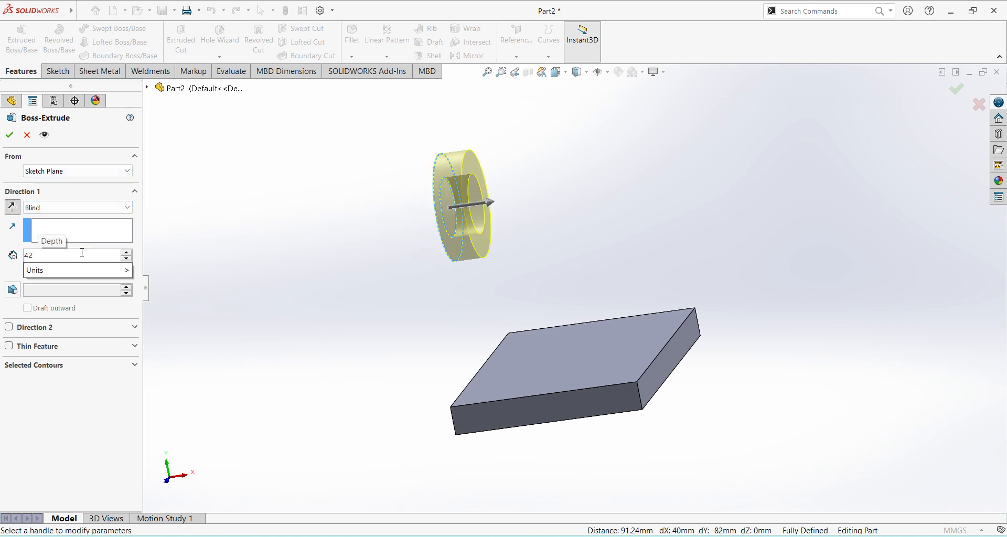
{"action": "key", "text": "Return"}
{"action": "left_click", "coordinate": [960, 93]}
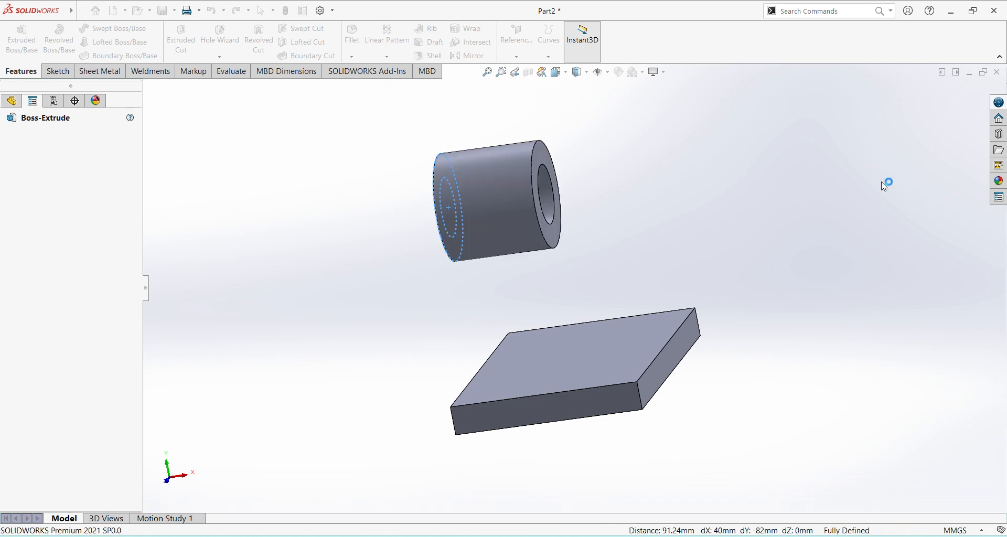
Check the reference drawing and start a sketch on the plate's 120 mm side face flush with the boss's end, viewed normal to it.
{"action": "middle_click_drag", "start_coordinate": [722, 282], "coordinate": [718, 329]}
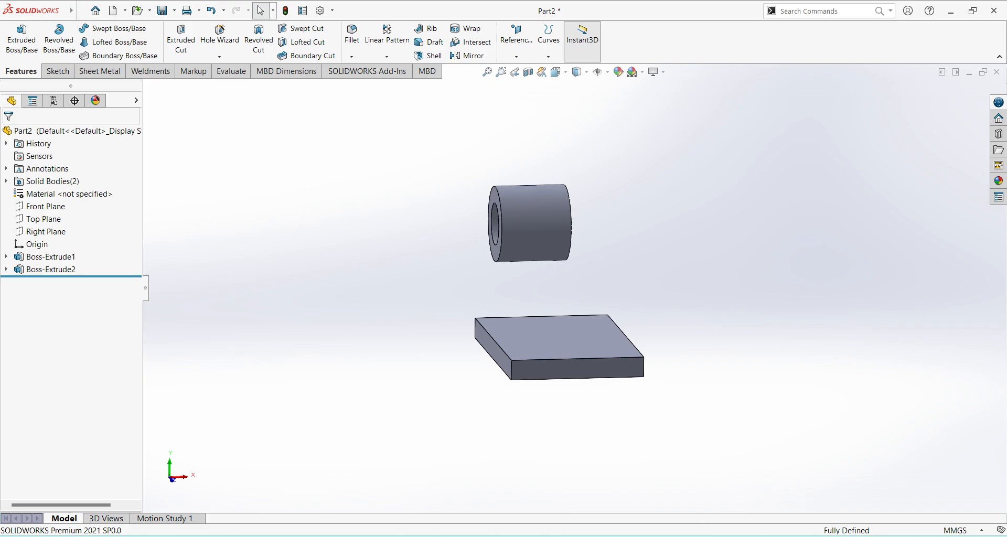
{"action": "left_click", "coordinate": [729, 536]}
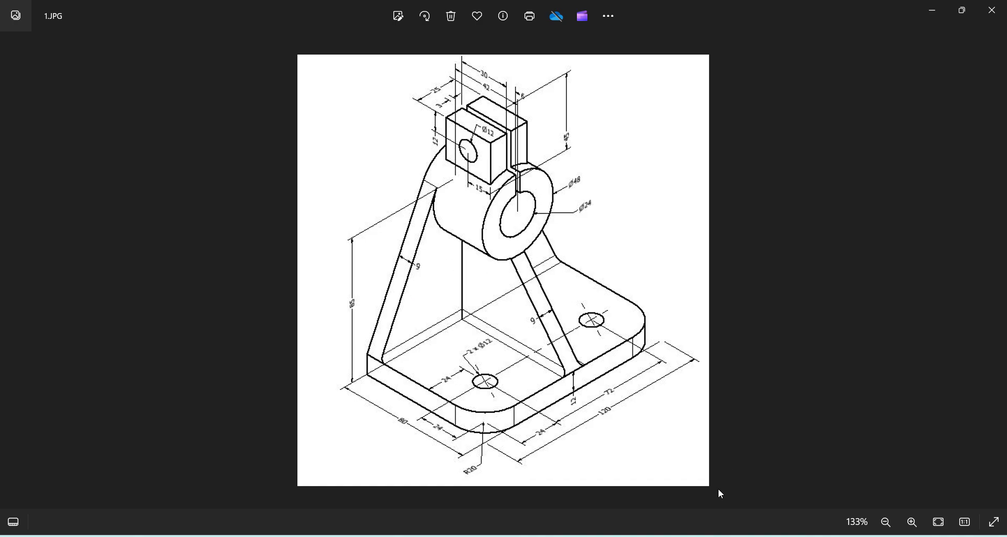
{"action": "key", "text": "alt+Tab"}
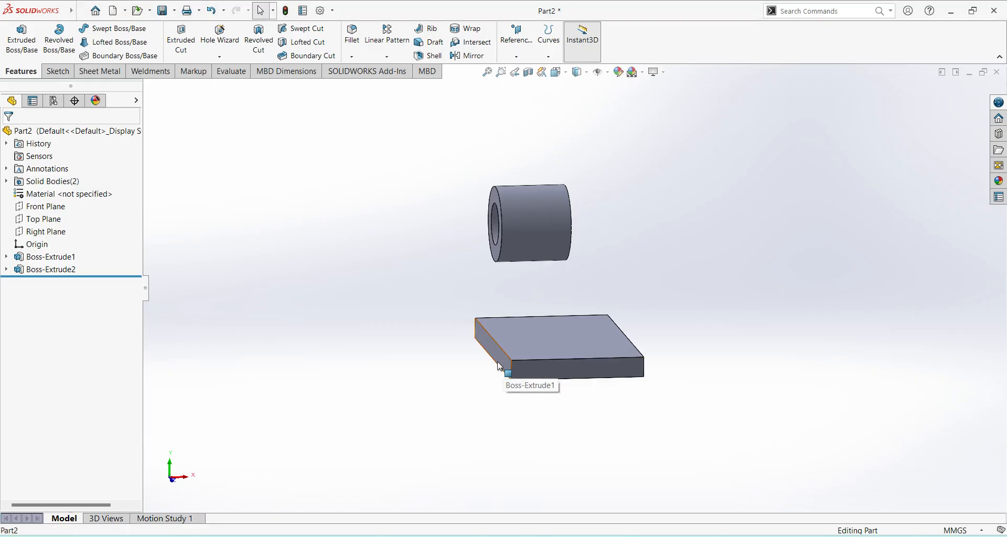
{"action": "left_click", "coordinate": [529, 364]}
{"action": "left_click", "coordinate": [543, 330]}
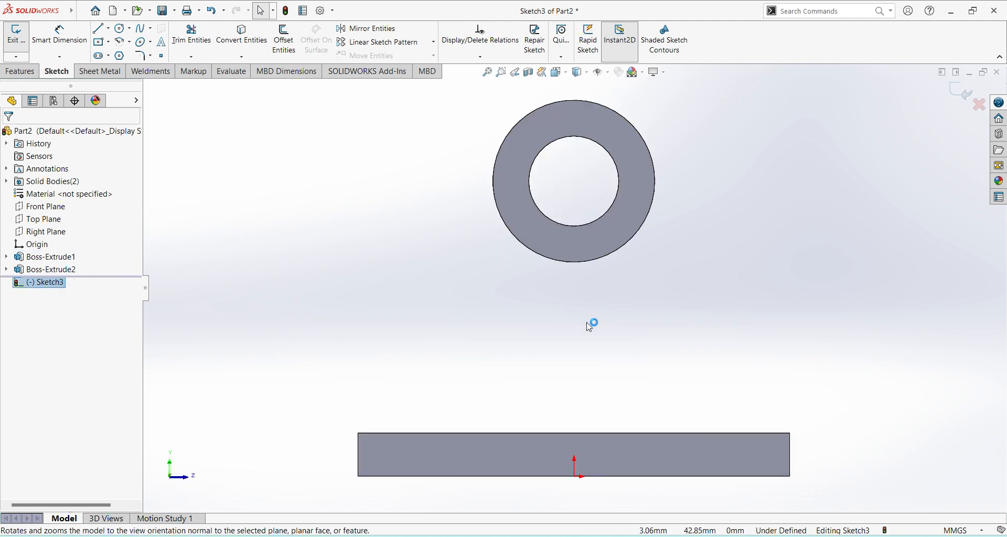
Sketch two slanted lines, about 89 mm and 85 mm long, from the plate's two upper corners to the boss's outer circle.
{"action": "left_click", "coordinate": [97, 27]}
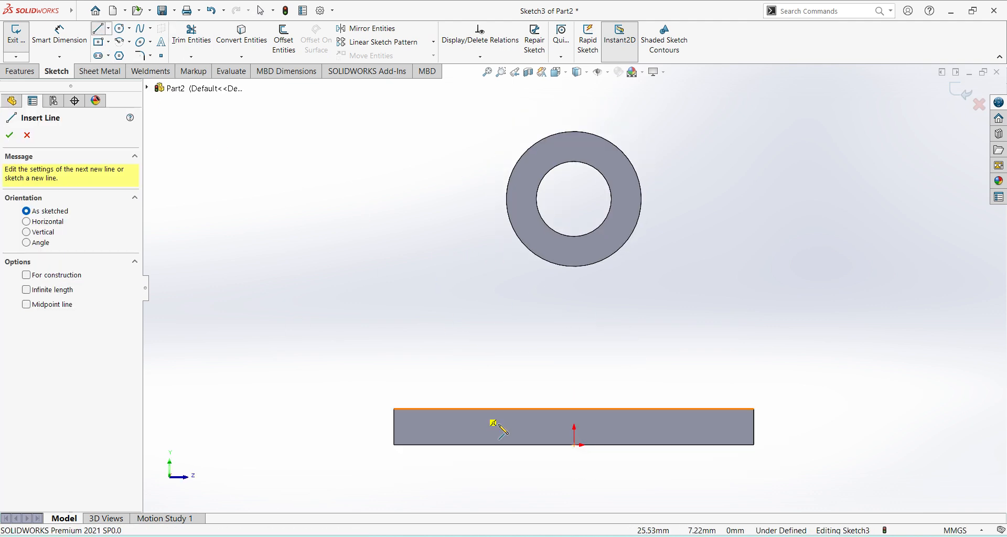
{"action": "left_click", "coordinate": [395, 409]}
{"action": "left_click", "coordinate": [513, 170]}
{"action": "key", "text": "Escape"}
{"action": "left_click", "coordinate": [98, 28]}
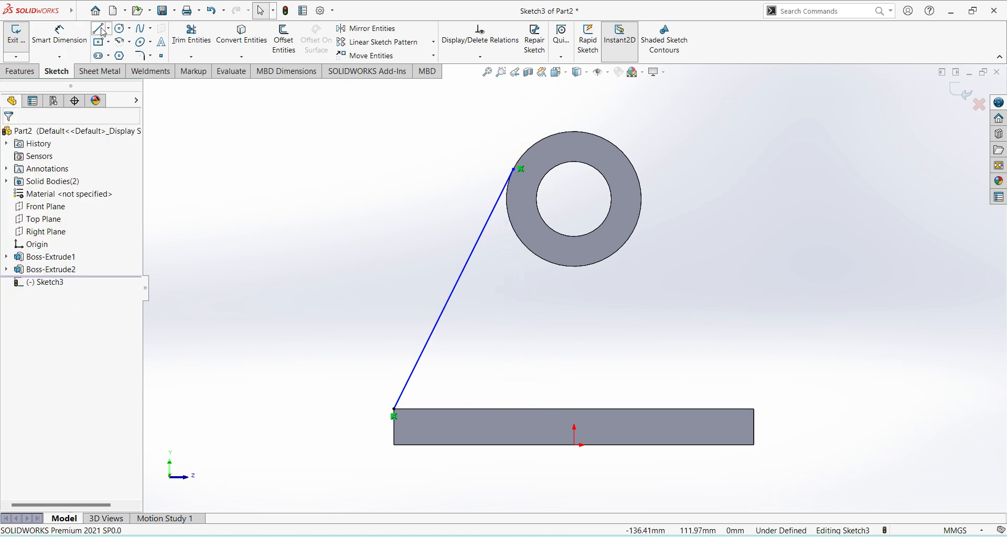
{"action": "left_click", "coordinate": [754, 409]}
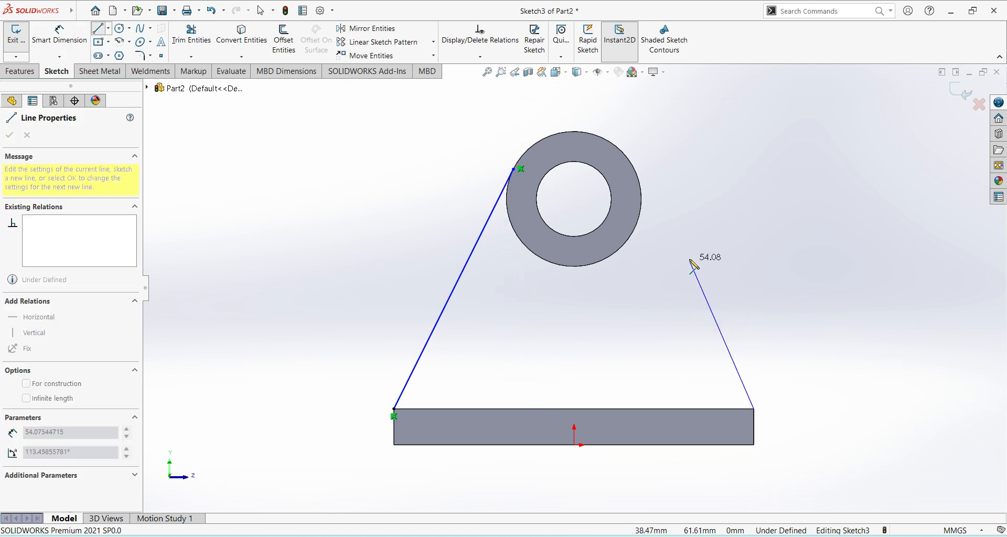
{"action": "left_click", "coordinate": [639, 182]}
{"action": "key", "text": "Escape"}
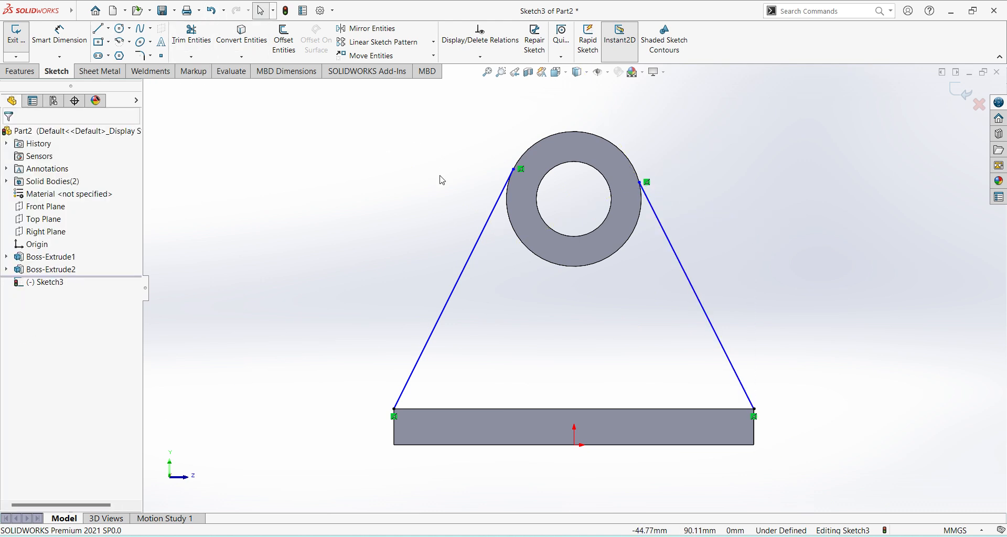
Convert the plate's upper edge and the boss's outer circular edge into sketch entities.
{"action": "left_click", "coordinate": [503, 411]}
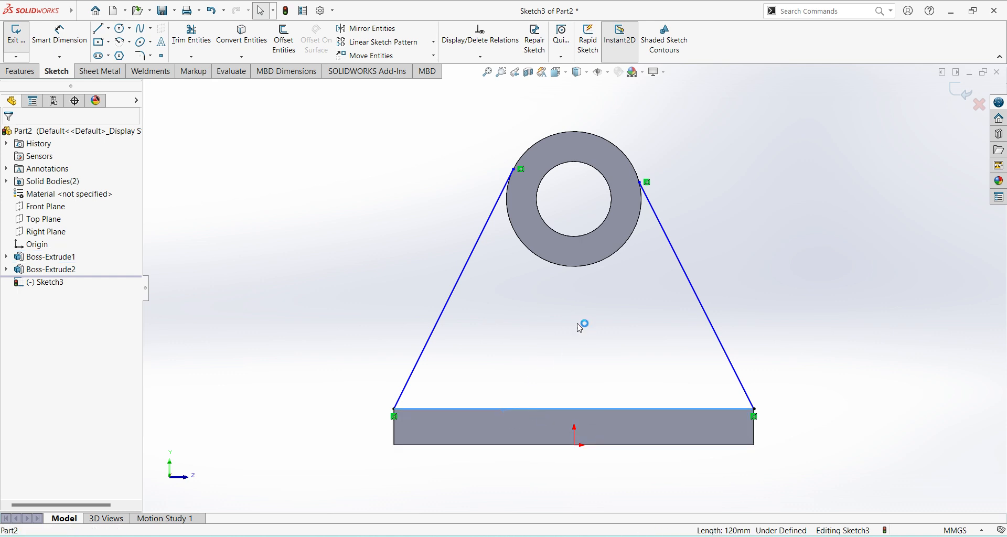
{"action": "left_click", "coordinate": [572, 266], "text": "ctrl"}
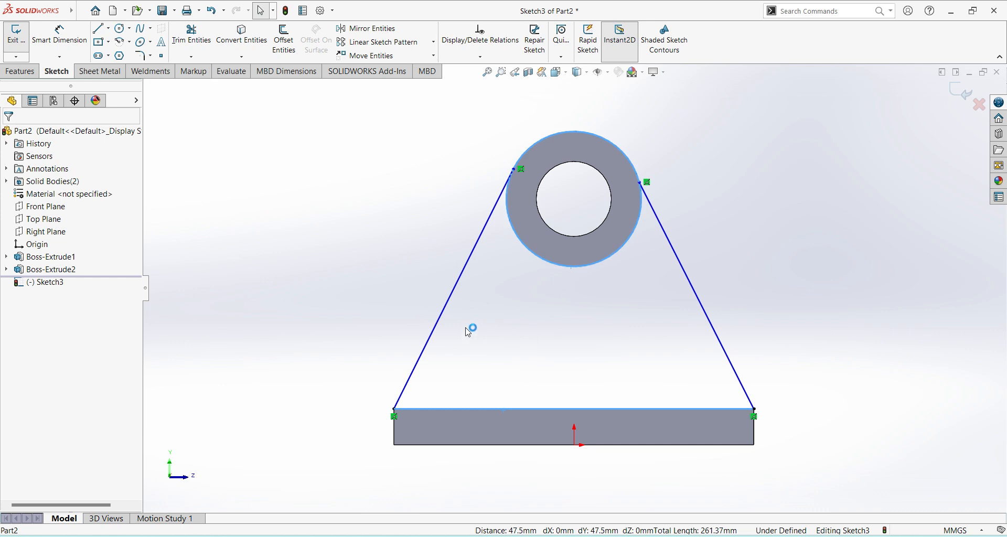
{"action": "left_click", "coordinate": [246, 42]}
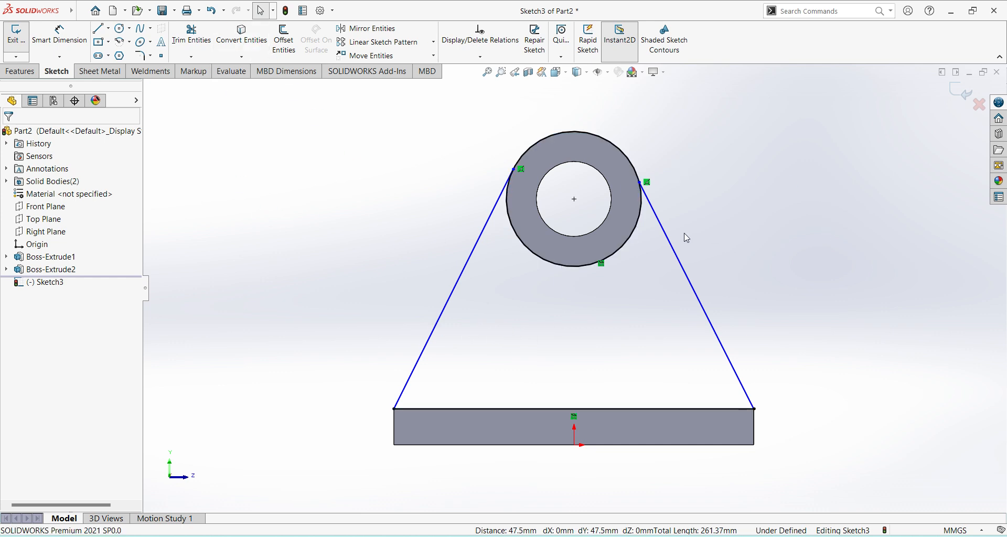
Make both slanted lines tangent to the converted outer circle.
{"action": "left_click", "coordinate": [676, 251]}
{"action": "left_click", "coordinate": [637, 228], "text": "ctrl"}
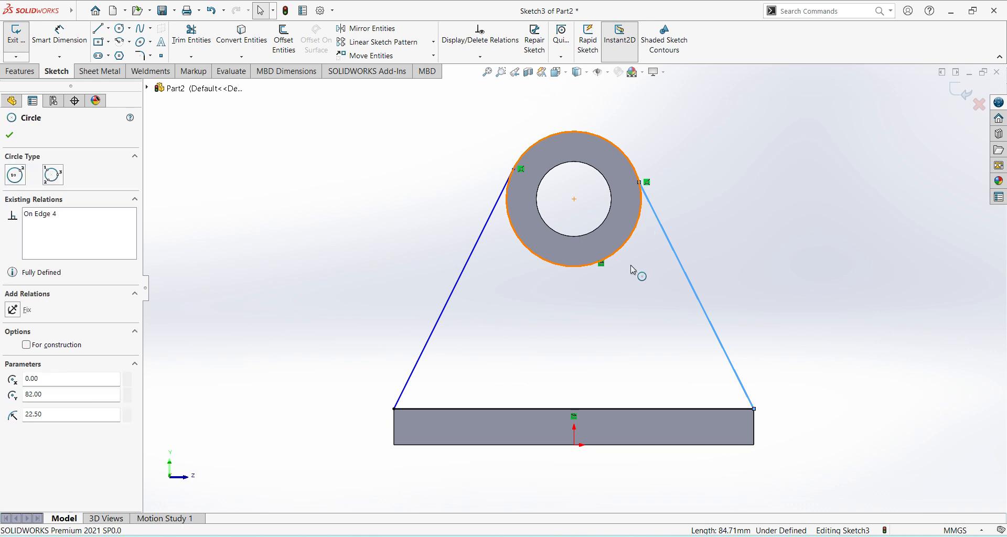
{"action": "left_click", "coordinate": [12, 320]}
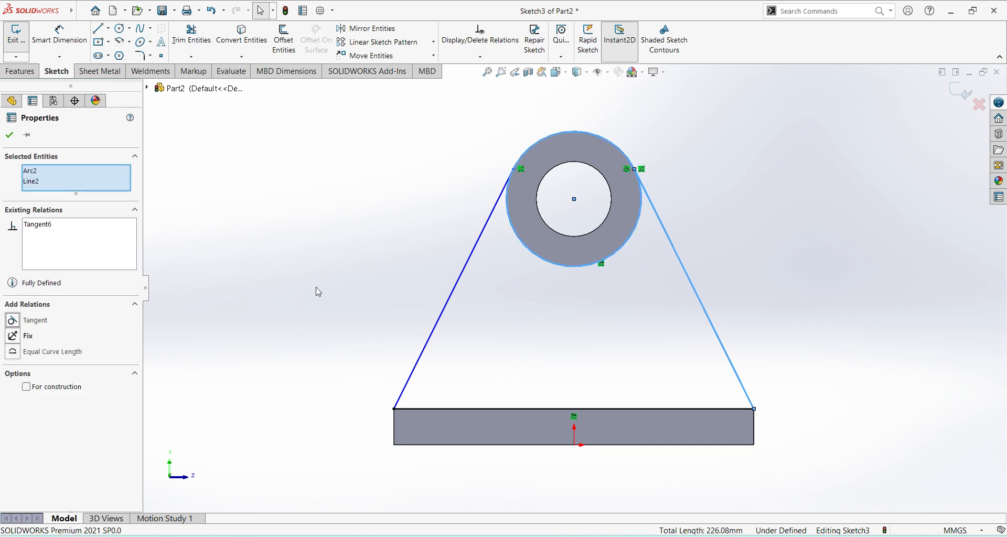
{"action": "left_click", "coordinate": [474, 257]}
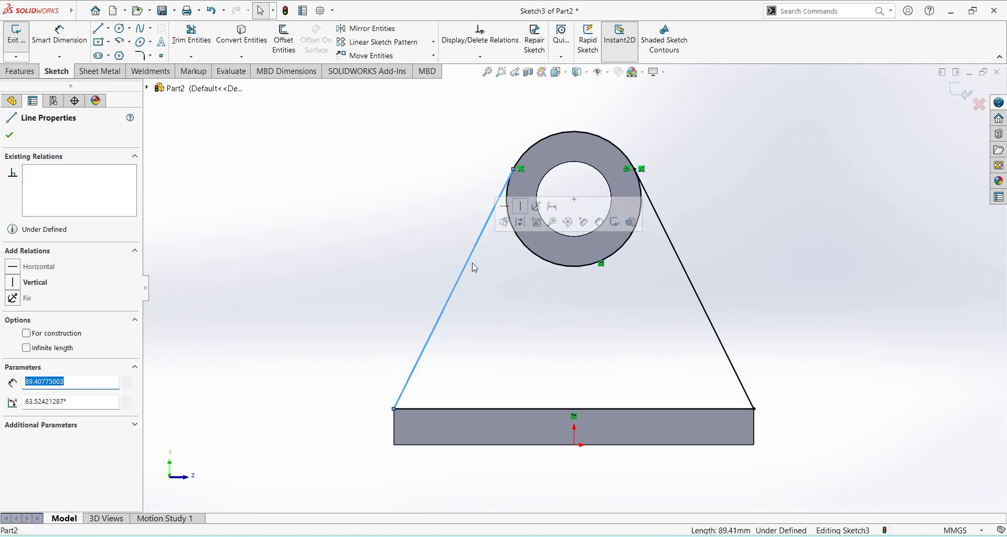
{"action": "left_click", "coordinate": [509, 245]}
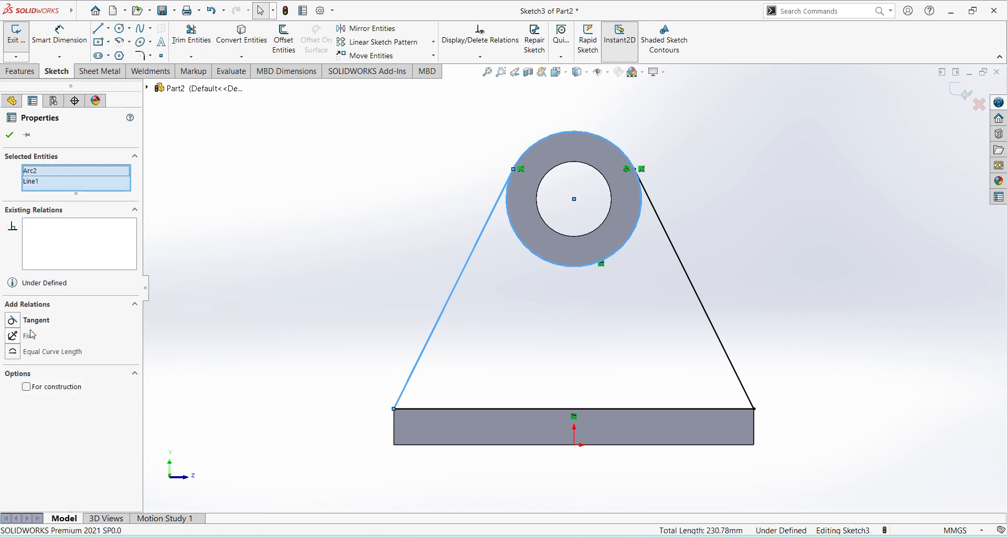
{"action": "left_click", "coordinate": [21, 321]}
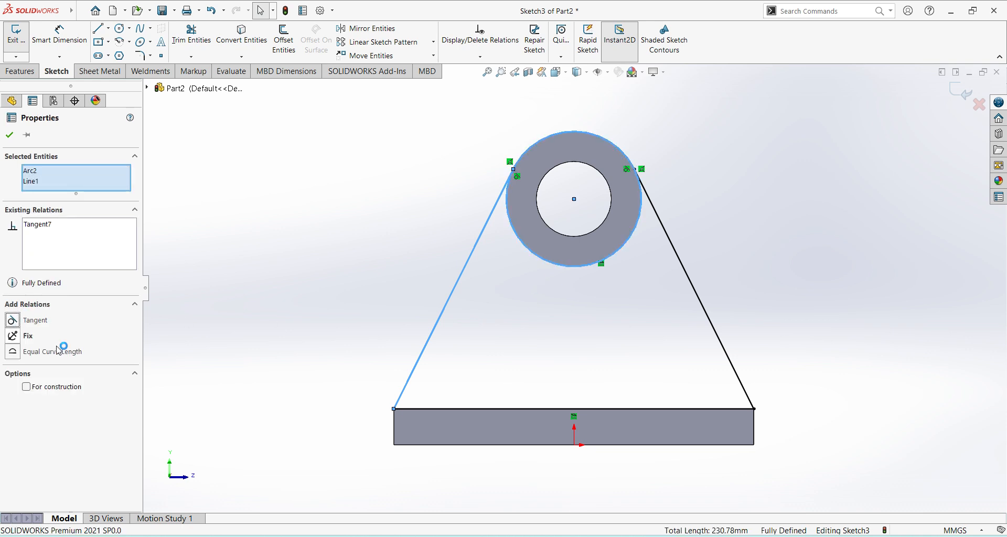
{"action": "left_click", "coordinate": [450, 223]}
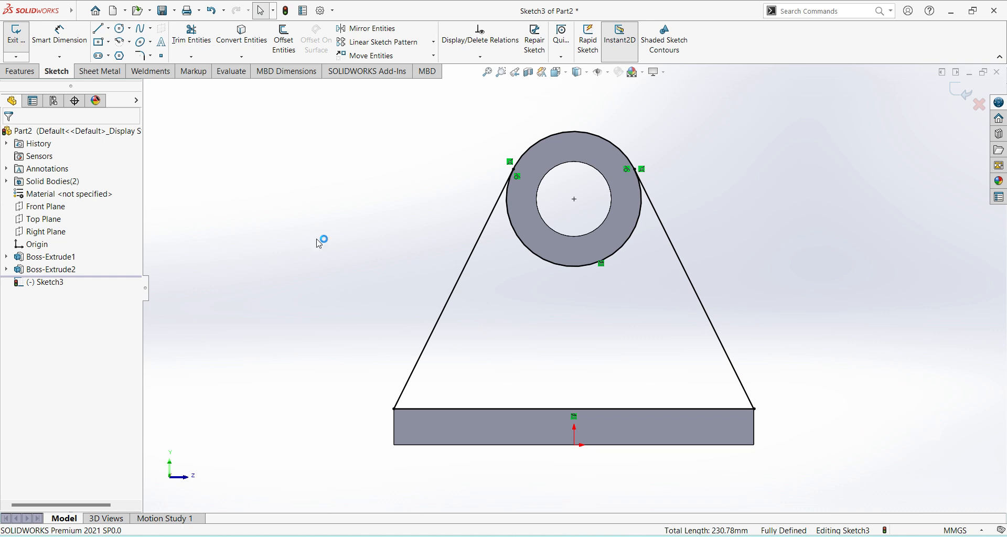
Trim away the circle's upper arc between the two tangent lines to leave a closed support profile.
{"action": "left_click", "coordinate": [192, 34]}
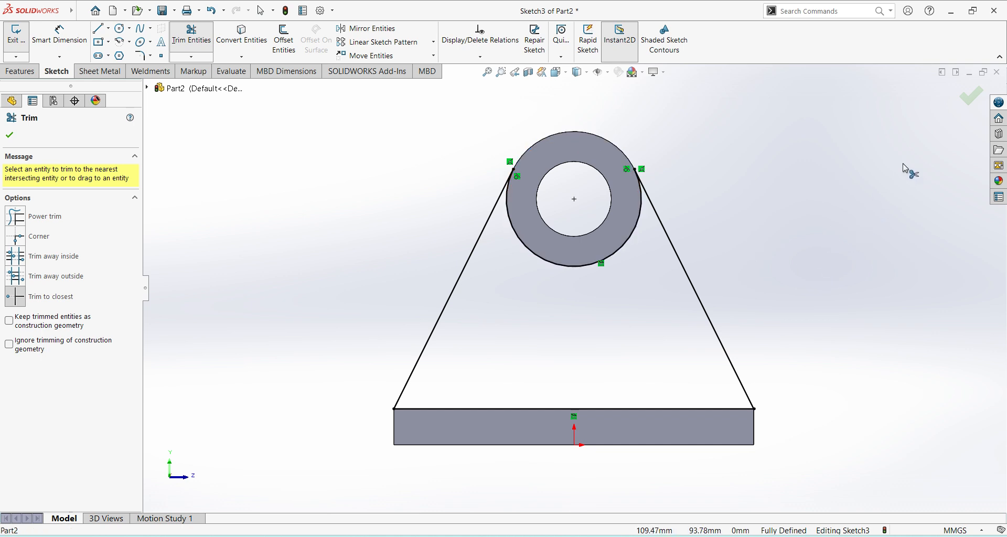
{"action": "left_click", "coordinate": [971, 96]}
Check the support thickness in the reference drawing and extrude the closed profile 9 mm toward the plate's interior.
{"action": "middle_click_drag", "start_coordinate": [795, 334], "coordinate": [671, 347]}
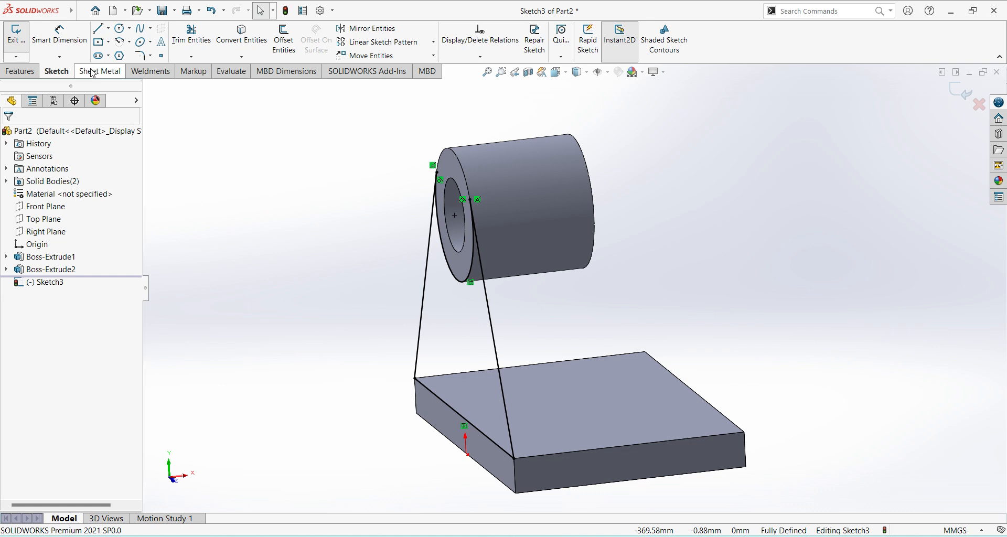
{"action": "left_click", "coordinate": [26, 72]}
{"action": "left_click", "coordinate": [23, 42]}
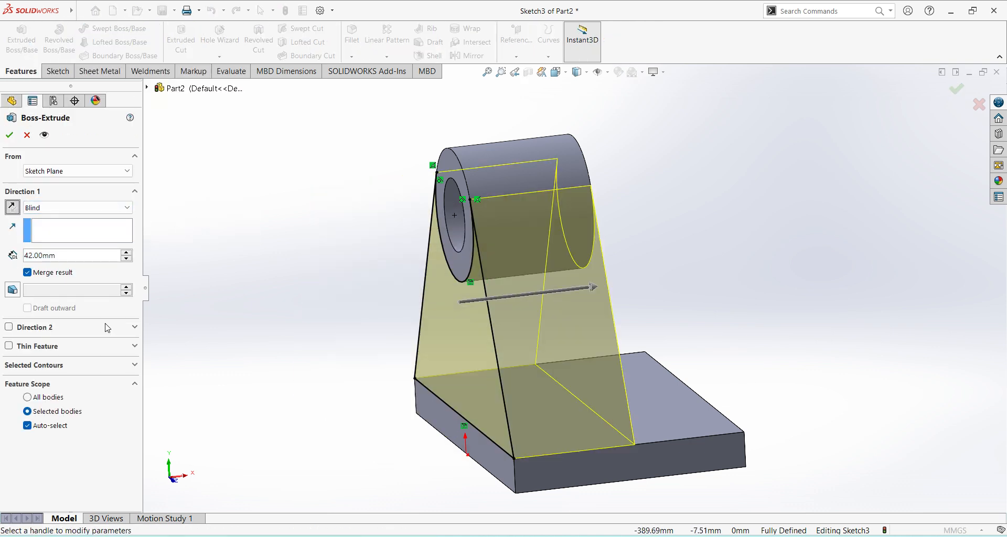
{"action": "key", "text": "alt+Tab"}
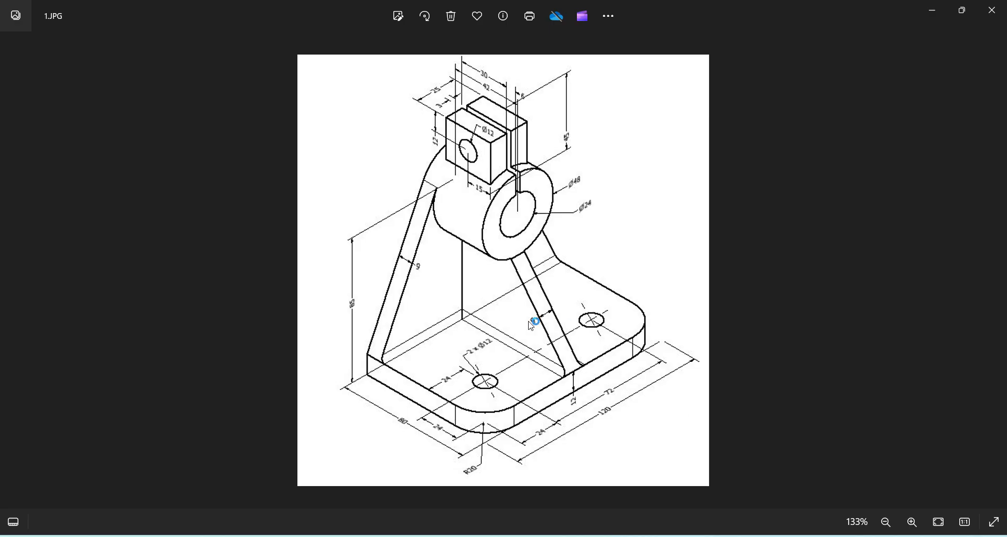
{"action": "key", "text": "alt+Tab"}
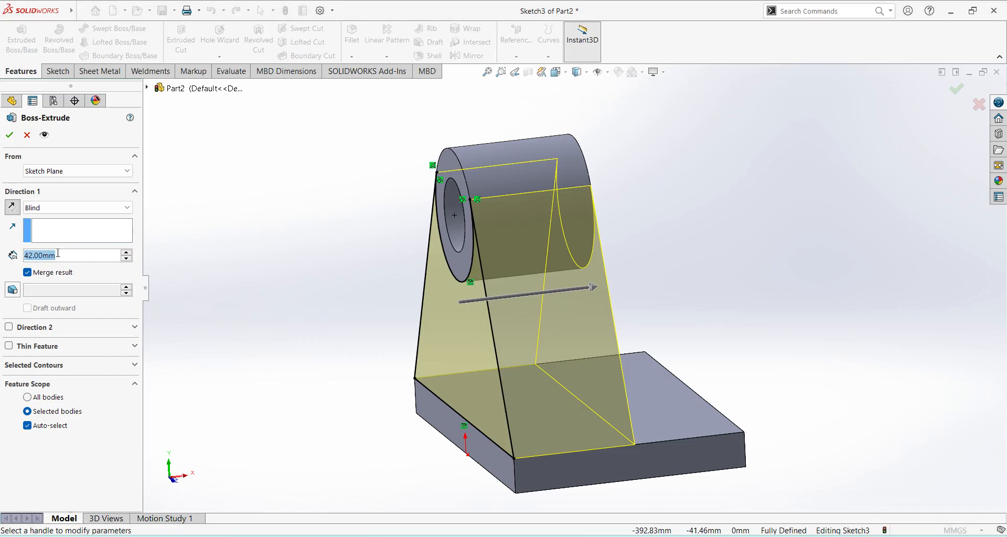
{"action": "type", "text": "9"}
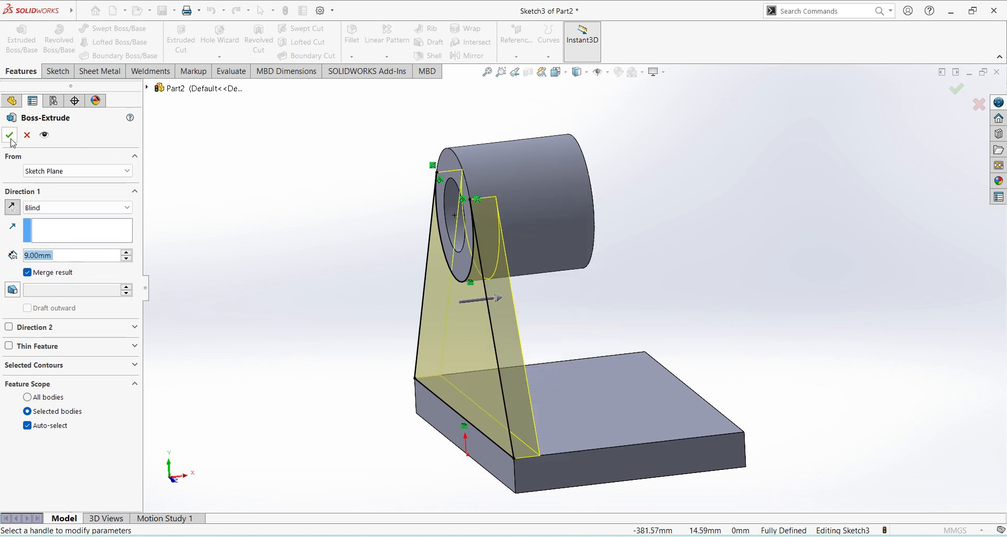
{"action": "key", "text": "Return"}
Check the rib in the reference drawing, open a sketch on the Front Plane and view it face-on.
{"action": "middle_click_drag", "start_coordinate": [685, 254], "coordinate": [804, 424]}
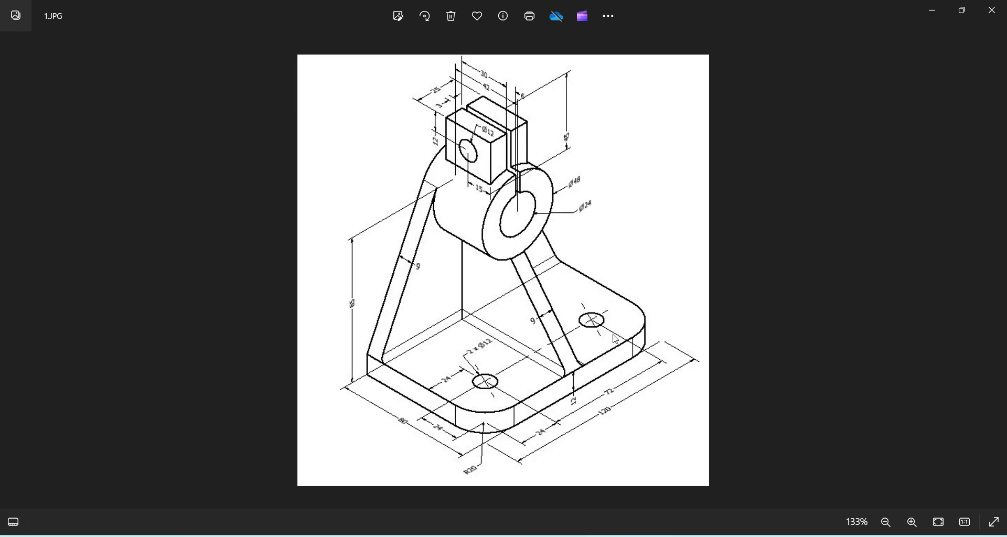
{"action": "key", "text": "alt+Tab"}
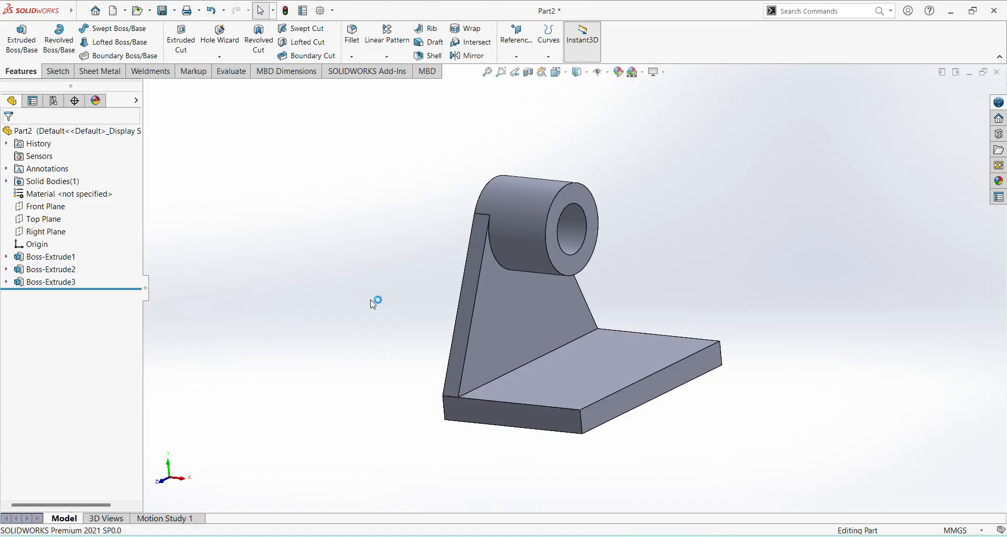
{"action": "left_click", "coordinate": [54, 208]}
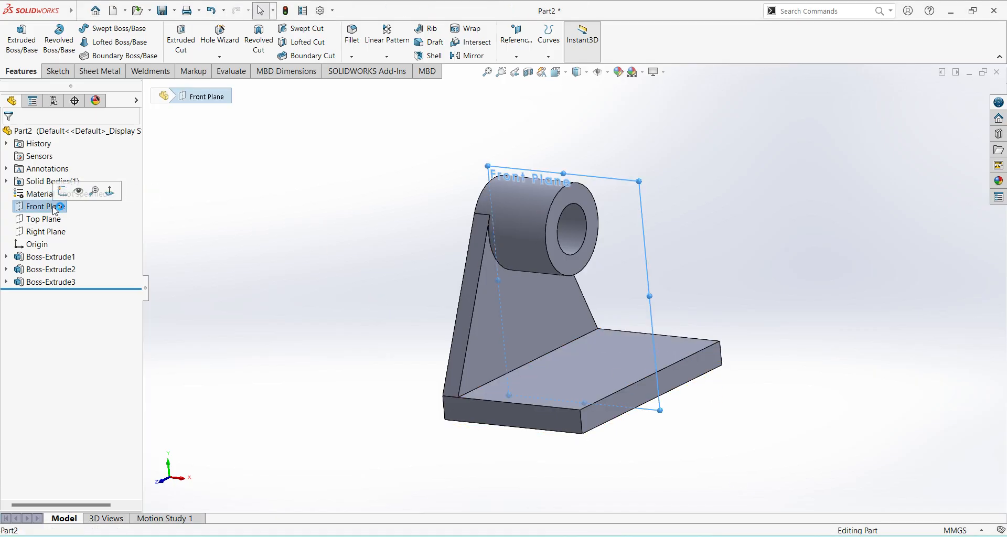
{"action": "middle_click_drag", "start_coordinate": [484, 317], "coordinate": [531, 343]}
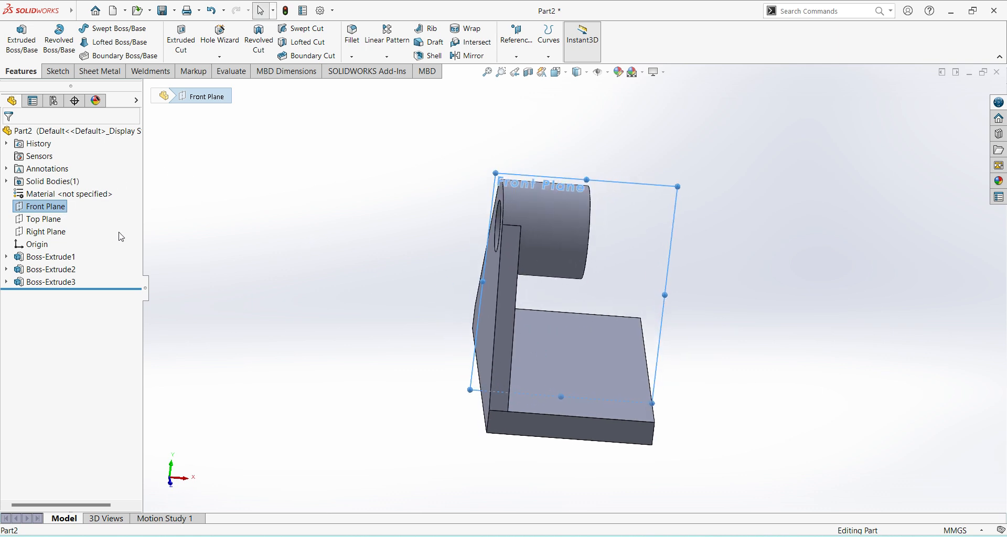
{"action": "left_click", "coordinate": [56, 210]}
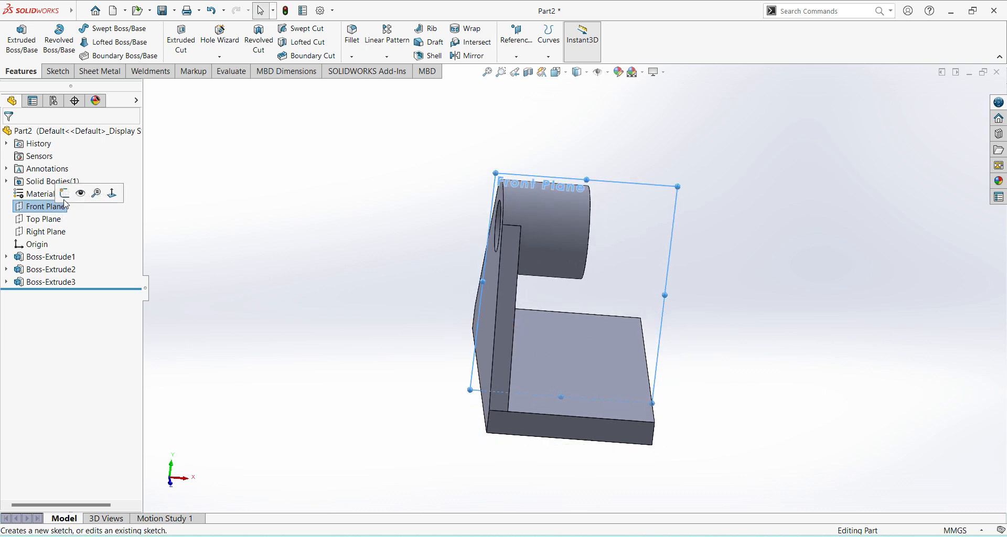
{"action": "left_click", "coordinate": [73, 193]}
{"action": "left_click", "coordinate": [46, 295]}
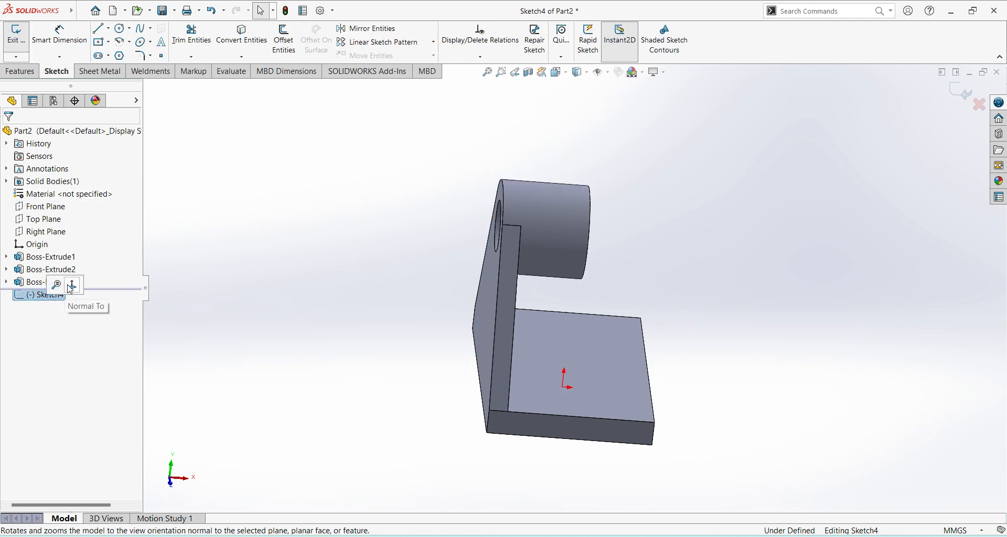
{"action": "left_click", "coordinate": [68, 286]}
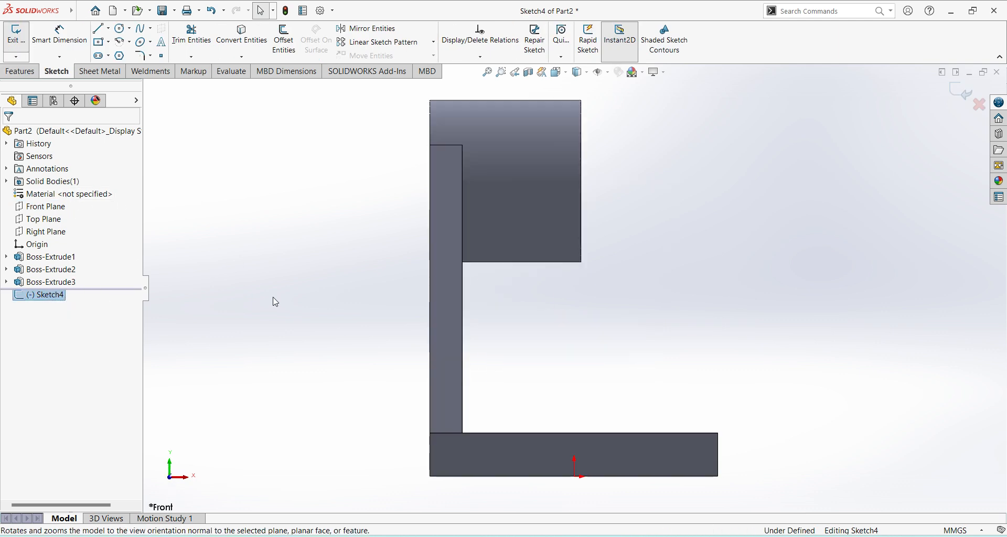
Sketch a slanted line from the boss's lower outer corner to the plate's upper outer corner and close the sketch.
{"action": "left_click", "coordinate": [100, 30]}
{"action": "left_click", "coordinate": [581, 262]}
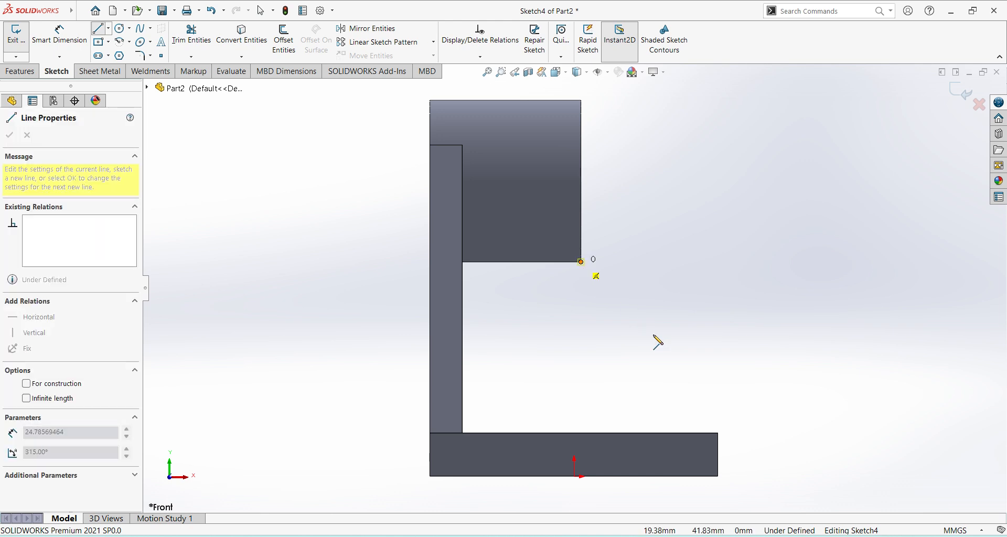
{"action": "left_click", "coordinate": [718, 433]}
{"action": "right_click", "coordinate": [795, 327]}
{"action": "left_click", "coordinate": [808, 336]}
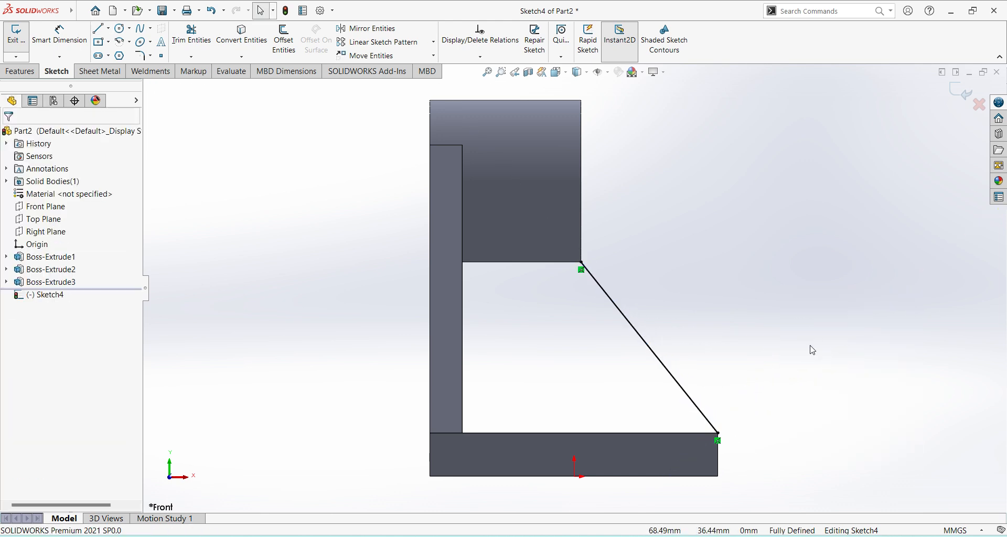
{"action": "mouse_move", "coordinate": [799, 384]}
{"action": "middle_mouse_down"}
{"action": "mouse_move", "coordinate": [778, 408]}
{"action": "mouse_move", "coordinate": [786, 403]}
{"action": "middle_mouse_up"}
{"action": "left_click", "coordinate": [961, 90]}
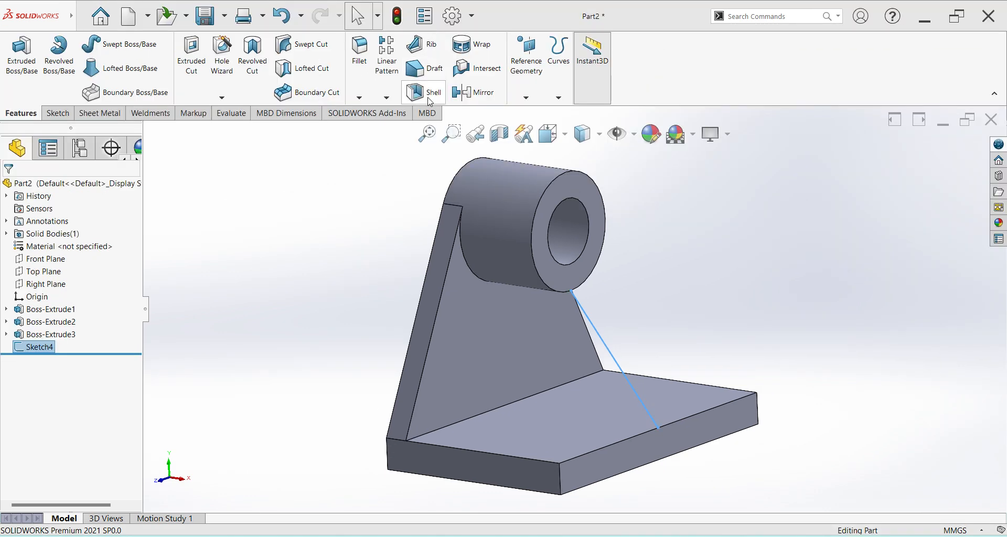
Create a 9 mm thick rib from the slanted line, thickened to both sides, supporting the boss on the plate.
{"action": "left_click", "coordinate": [431, 48]}
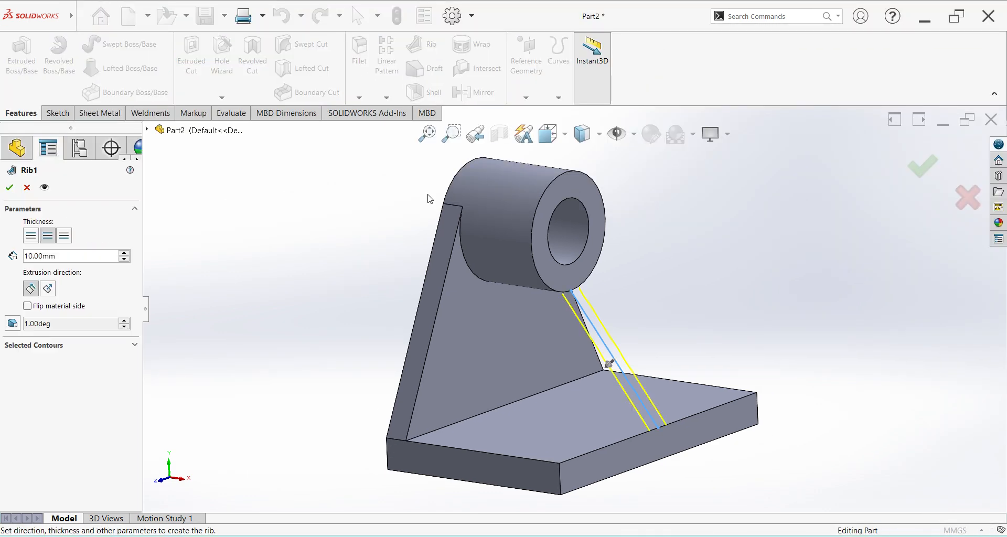
{"action": "middle_click_drag", "start_coordinate": [735, 343], "coordinate": [688, 354]}
{"action": "mouse_move", "coordinate": [622, 418]}
{"action": "middle_mouse_down"}
{"action": "mouse_move", "coordinate": [652, 410]}
{"action": "mouse_move", "coordinate": [632, 413]}
{"action": "middle_mouse_up"}
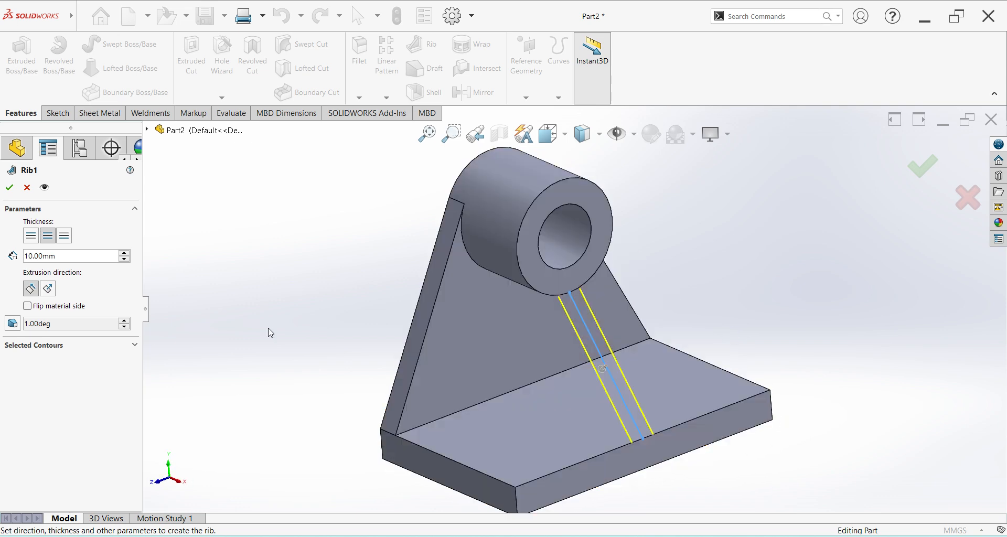
{"action": "left_click", "coordinate": [720, 536]}
{"action": "left_click", "coordinate": [719, 536]}
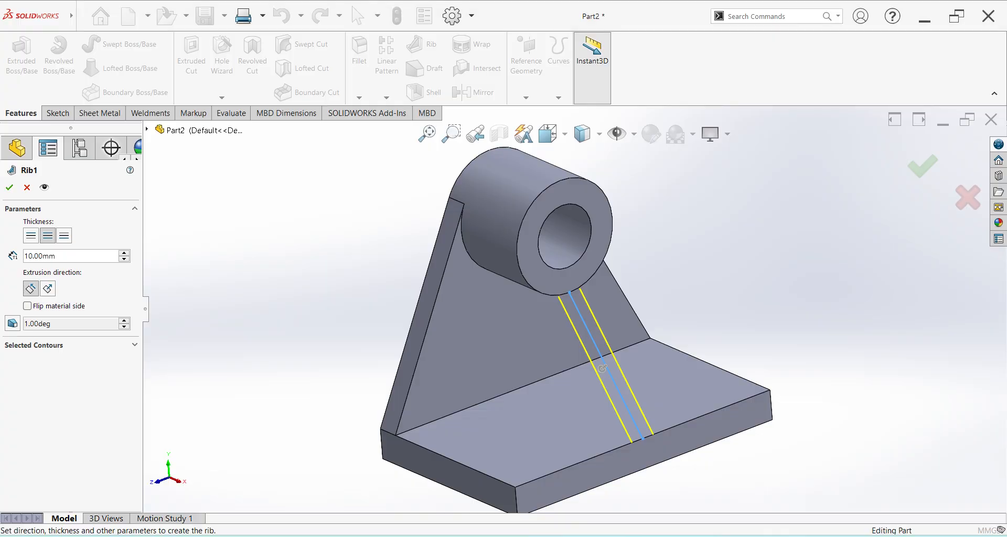
{"action": "left_click_drag", "start_coordinate": [72, 257], "coordinate": [39, 252]}
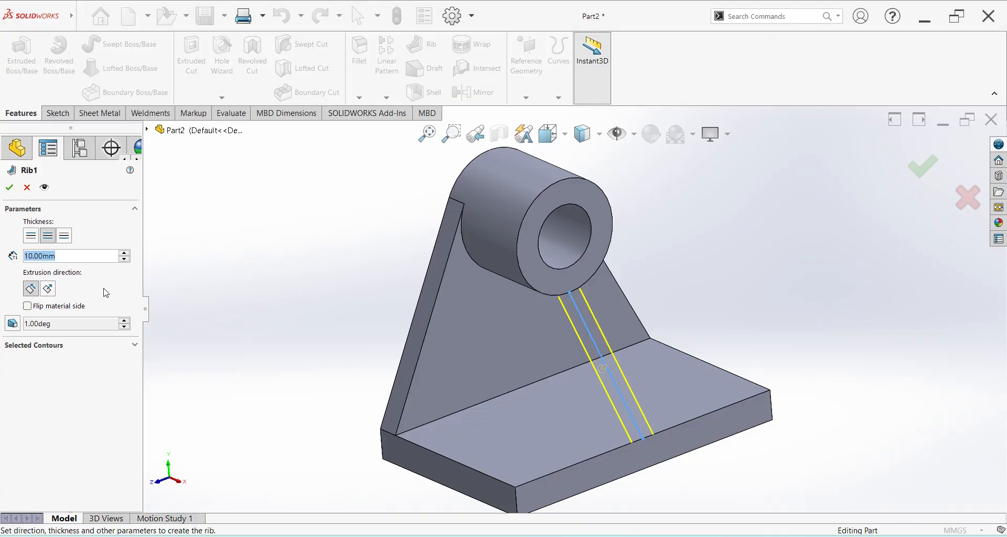
{"action": "type", "text": "9"}
{"action": "key", "text": "Return"}
{"action": "left_click", "coordinate": [10, 188]}
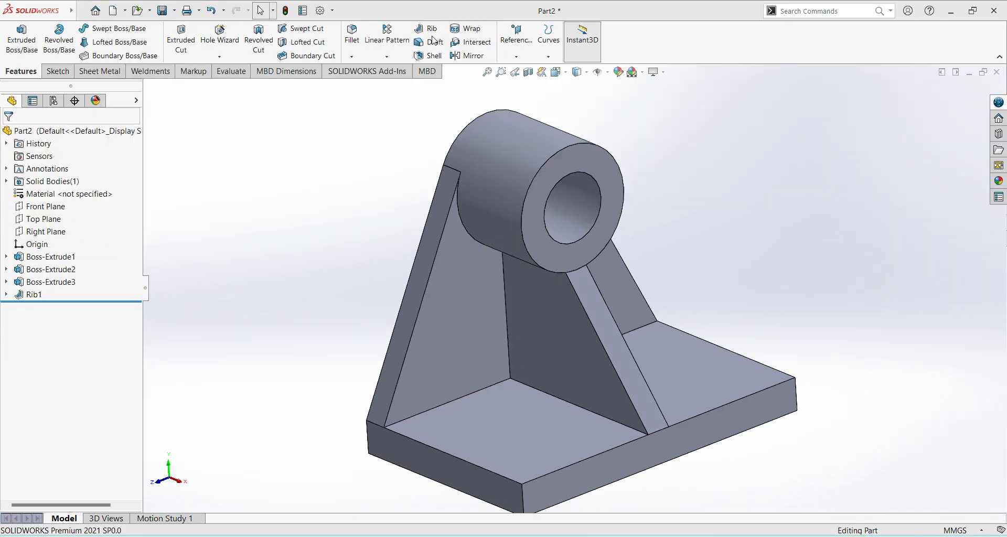
Check the reference drawing and create a reference plane offset 21 mm inward from the boss's free end face.
{"action": "scroll", "coordinate": [688, 232], "scroll_direction": "up", "scroll_amount": 2}
{"action": "middle_click_drag", "start_coordinate": [689, 233], "coordinate": [710, 245]}
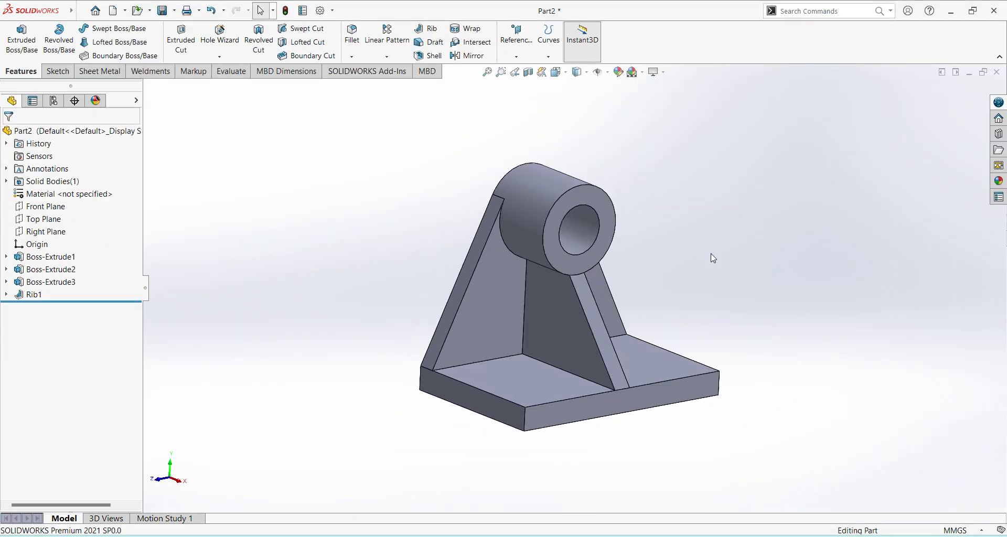
{"action": "left_click", "coordinate": [577, 536]}
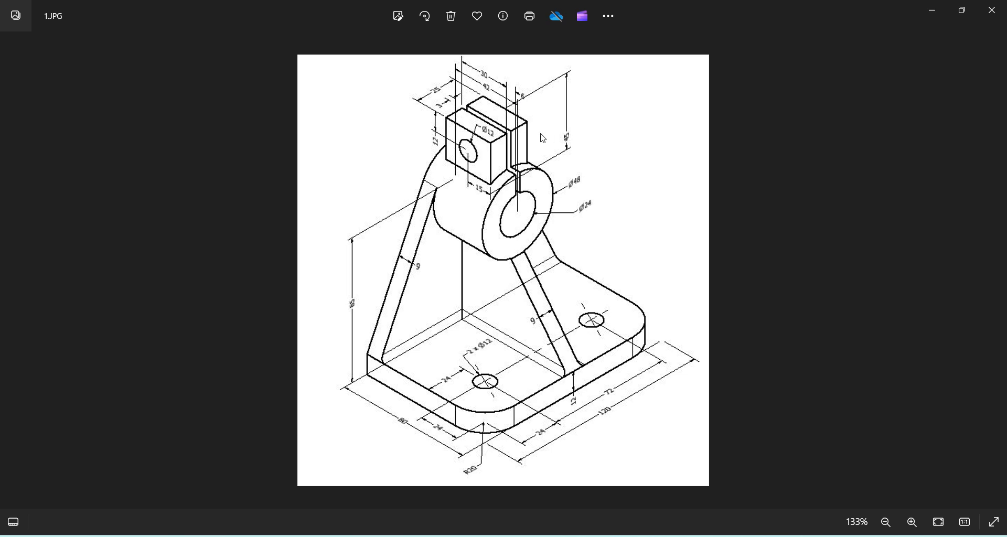
{"action": "key", "text": "alt+Tab"}
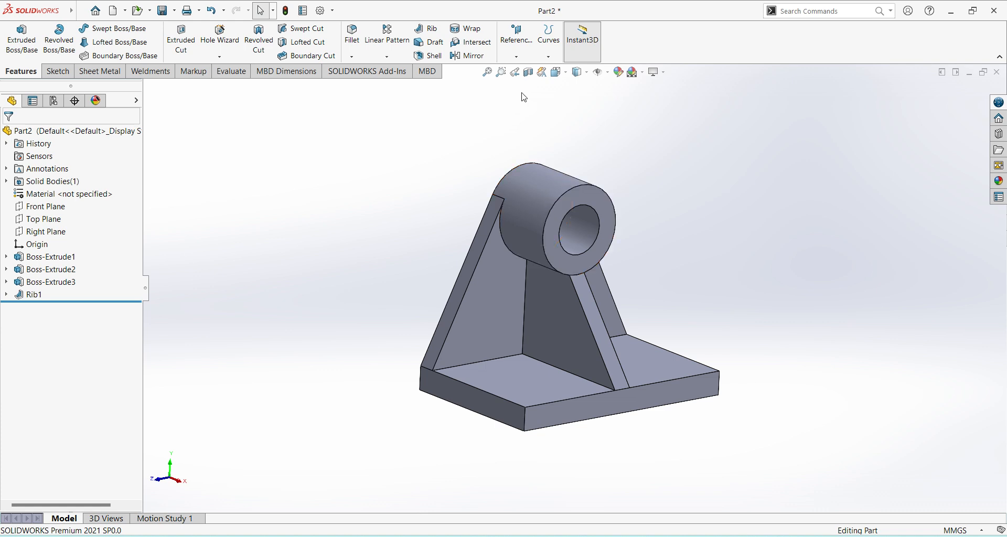
{"action": "left_click", "coordinate": [516, 56]}
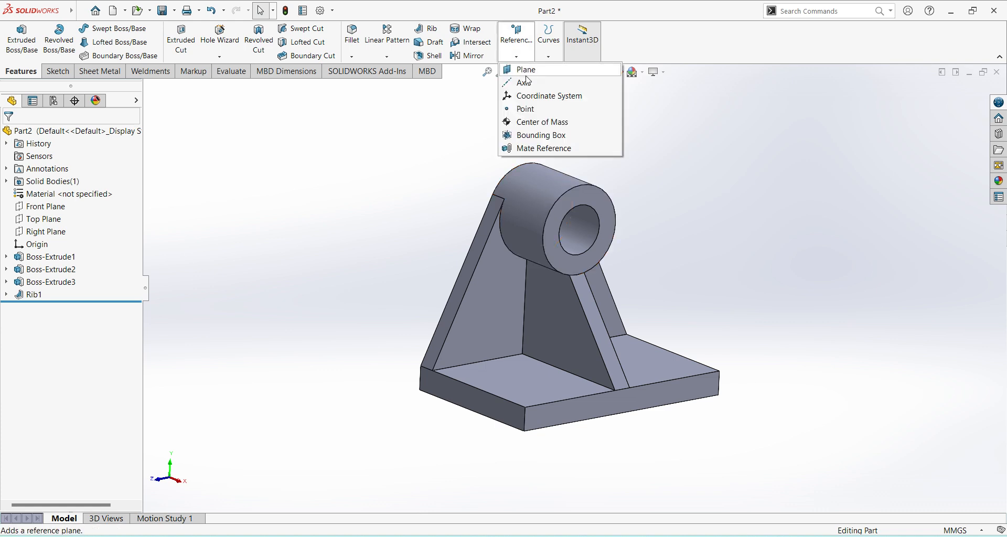
{"action": "left_click", "coordinate": [524, 70]}
{"action": "left_click", "coordinate": [590, 198]}
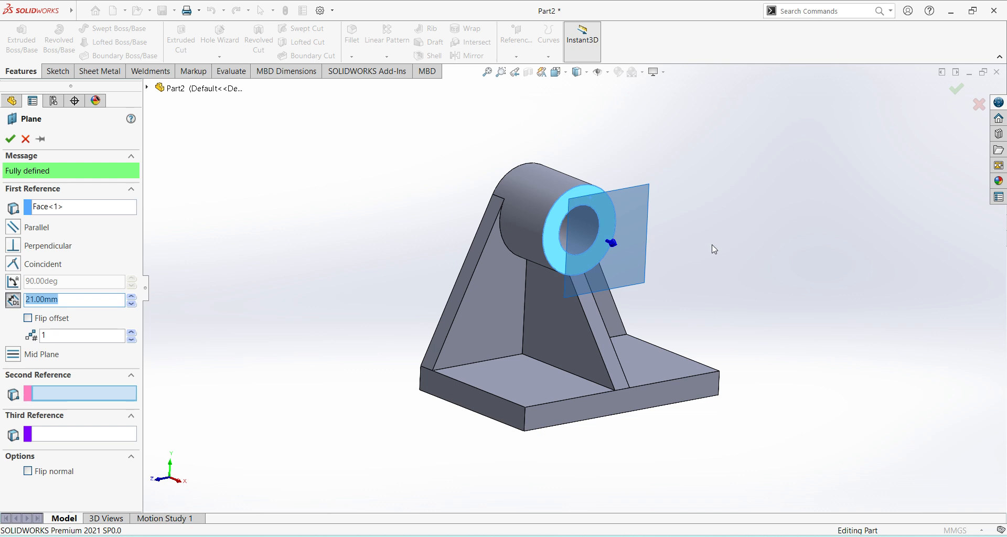
{"action": "middle_click_drag", "start_coordinate": [694, 243], "coordinate": [802, 310]}
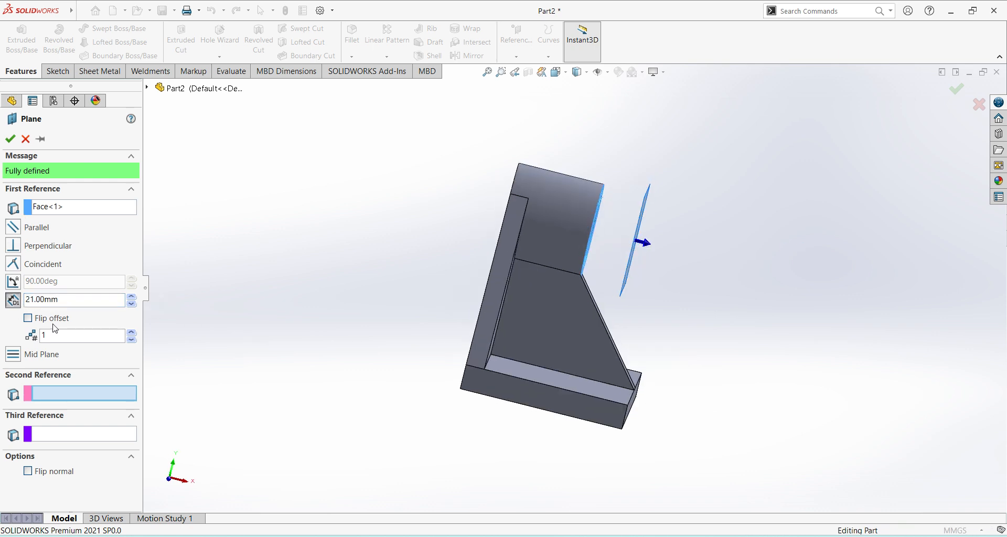
{"action": "left_click", "coordinate": [29, 318]}
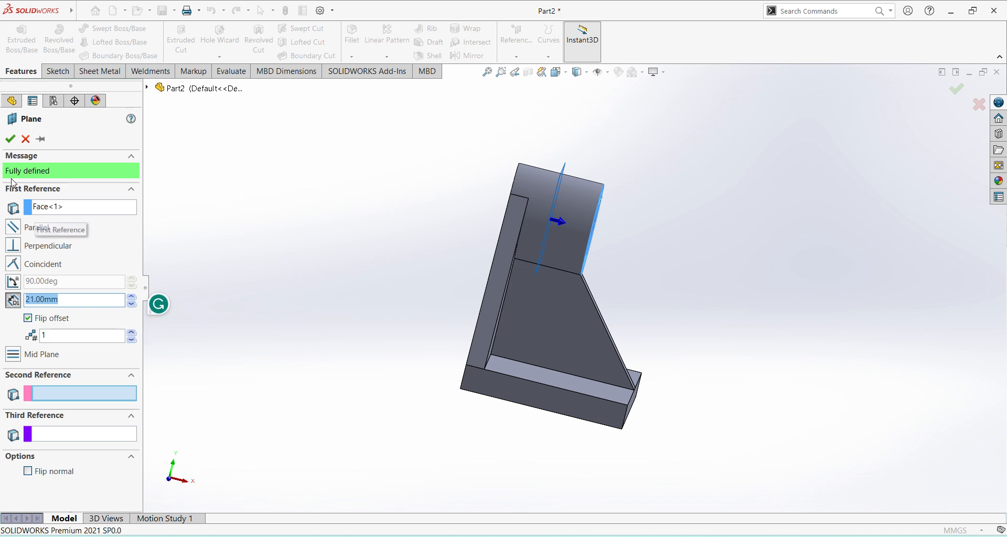
{"action": "left_click", "coordinate": [11, 140]}
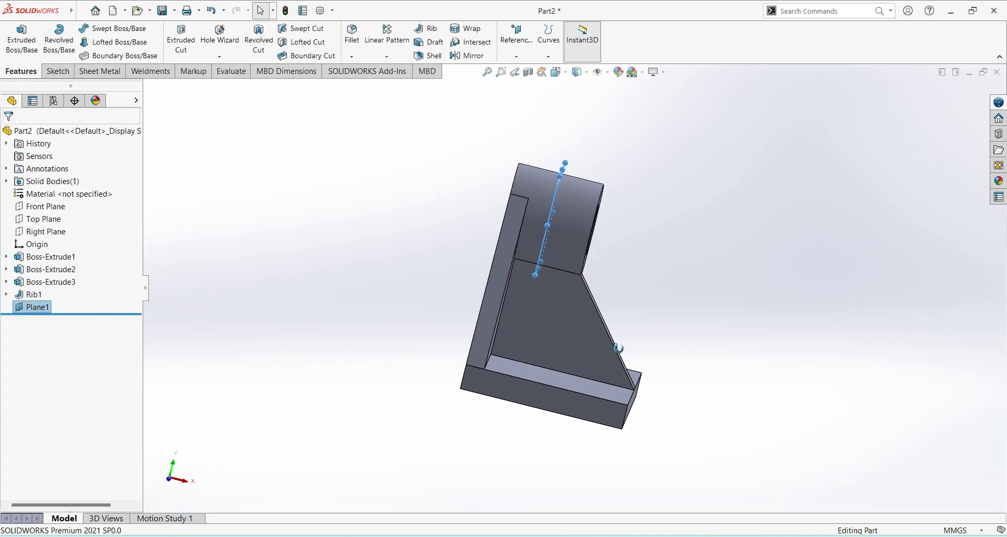
Open a sketch on the new offset plane through the boss and view it face-on.
{"action": "middle_click_drag", "start_coordinate": [631, 354], "coordinate": [720, 335]}
{"action": "left_click", "coordinate": [720, 335]}
{"action": "left_click", "coordinate": [533, 197]}
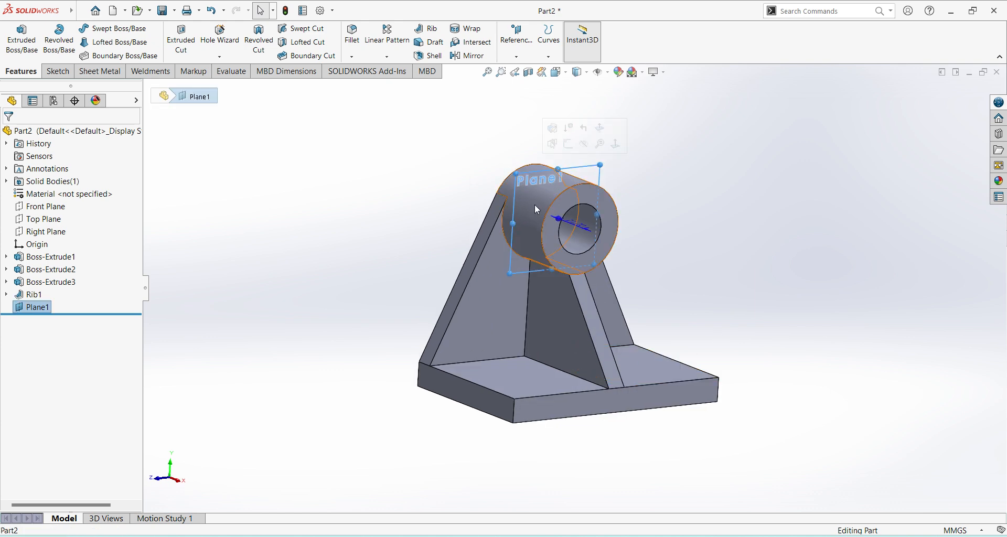
{"action": "left_click", "coordinate": [570, 146]}
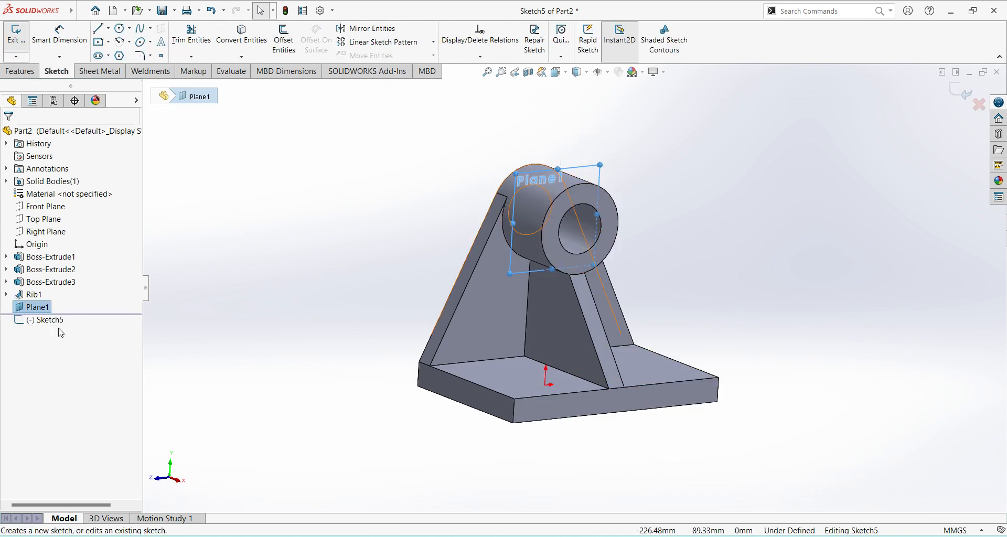
{"action": "left_click", "coordinate": [45, 320]}
{"action": "left_click", "coordinate": [94, 306]}
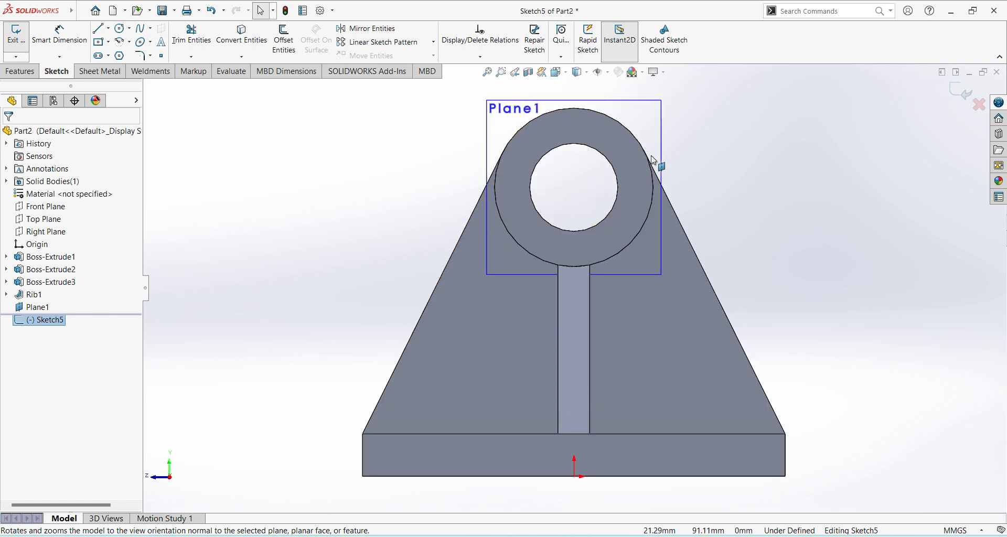
Draw a vertical line from above the boss down to the upper part of its outer circle, off-centre to one side.
{"action": "scroll", "coordinate": [709, 74], "scroll_direction": "down", "scroll_amount": 2}
{"action": "scroll", "coordinate": [515, 84], "scroll_direction": "down", "scroll_amount": 4}
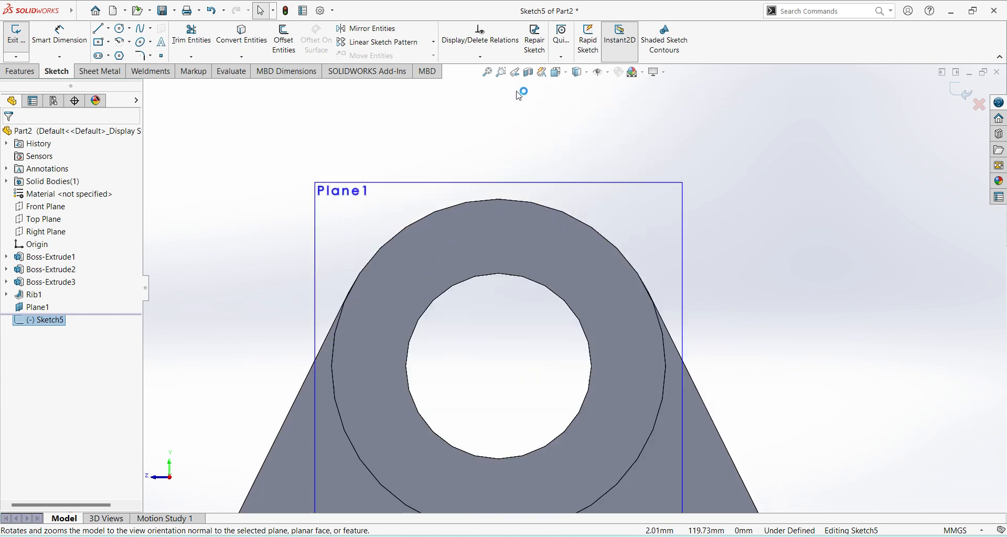
{"action": "scroll", "coordinate": [553, 158], "scroll_direction": "up", "scroll_amount": 4}
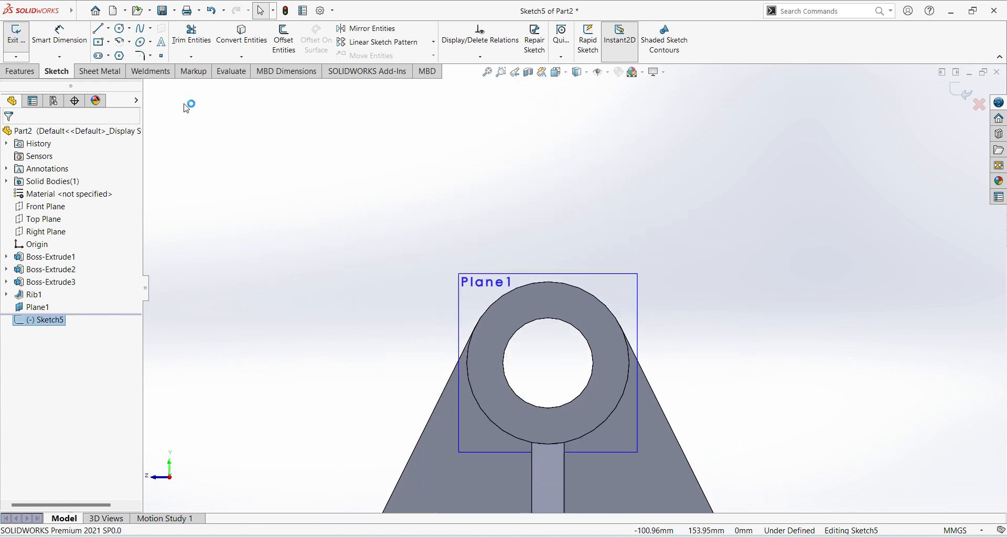
{"action": "left_click", "coordinate": [98, 29]}
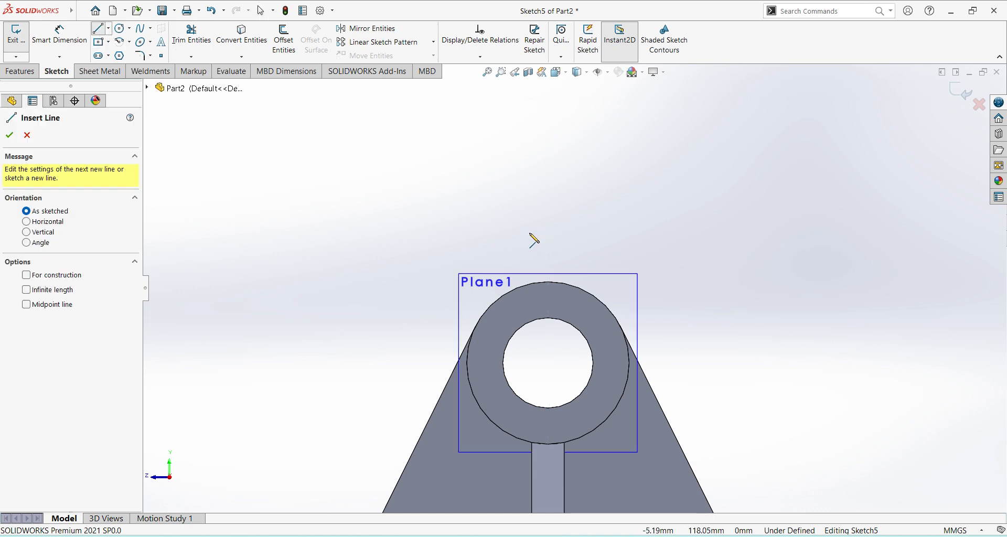
{"action": "left_click", "coordinate": [511, 215]}
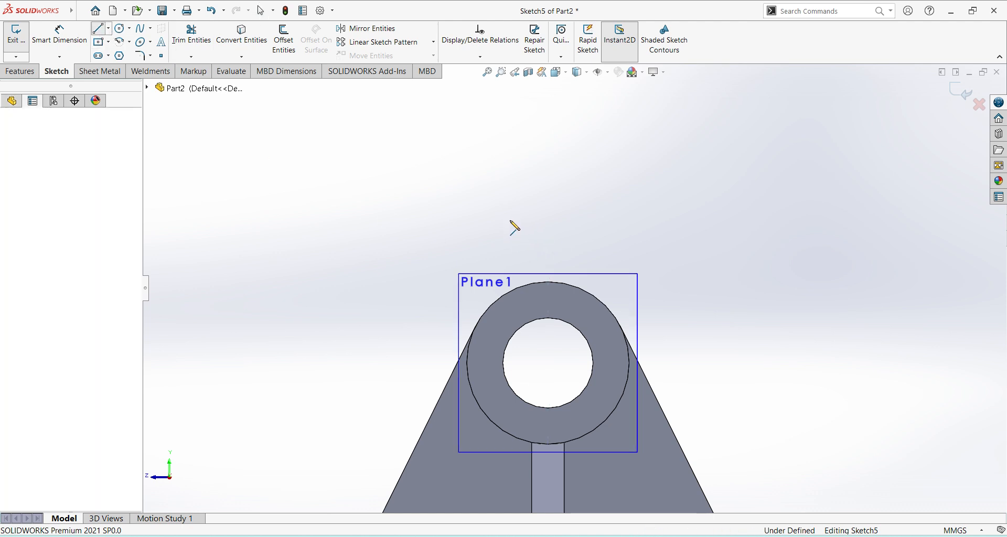
{"action": "left_click", "coordinate": [513, 290]}
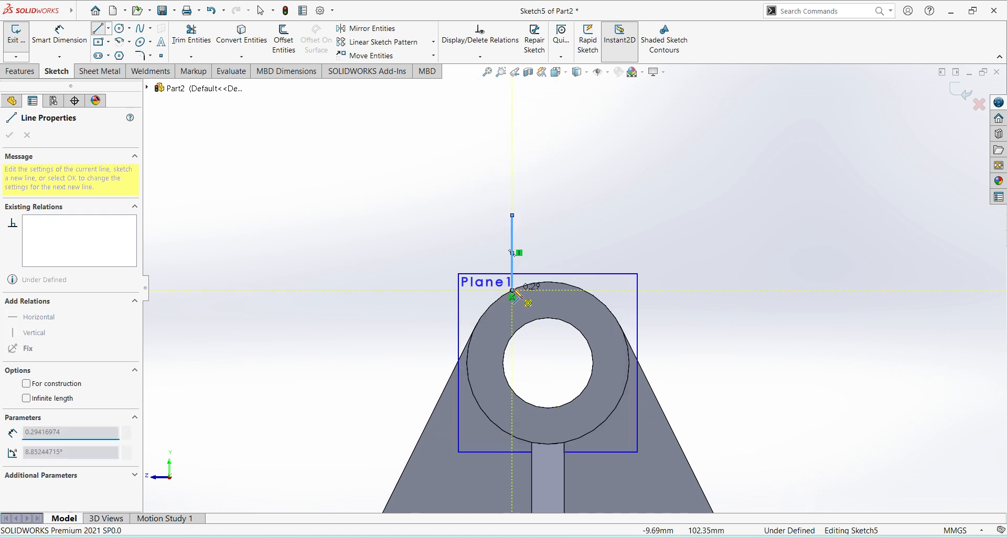
{"action": "key", "text": "Escape"}
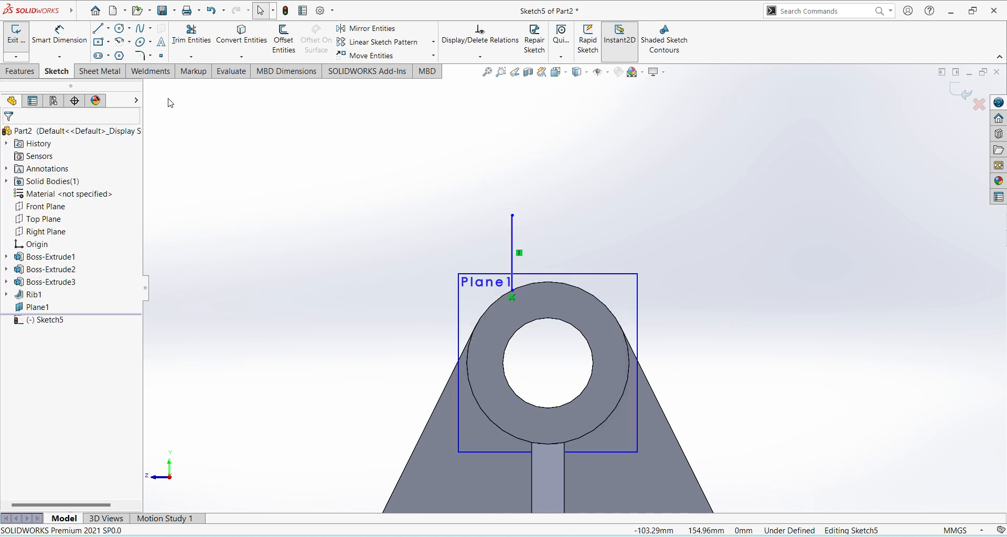
Draw a horizontal line about 20 mm long from the vertical line's upper end, and a second vertical line down to the boss's outer circle.
{"action": "left_click", "coordinate": [98, 29]}
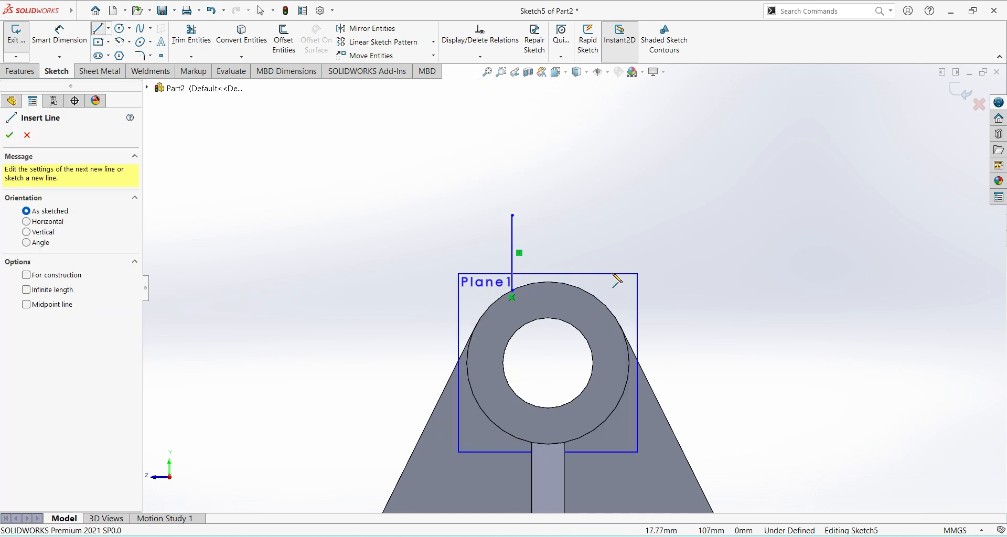
{"action": "left_click", "coordinate": [511, 215]}
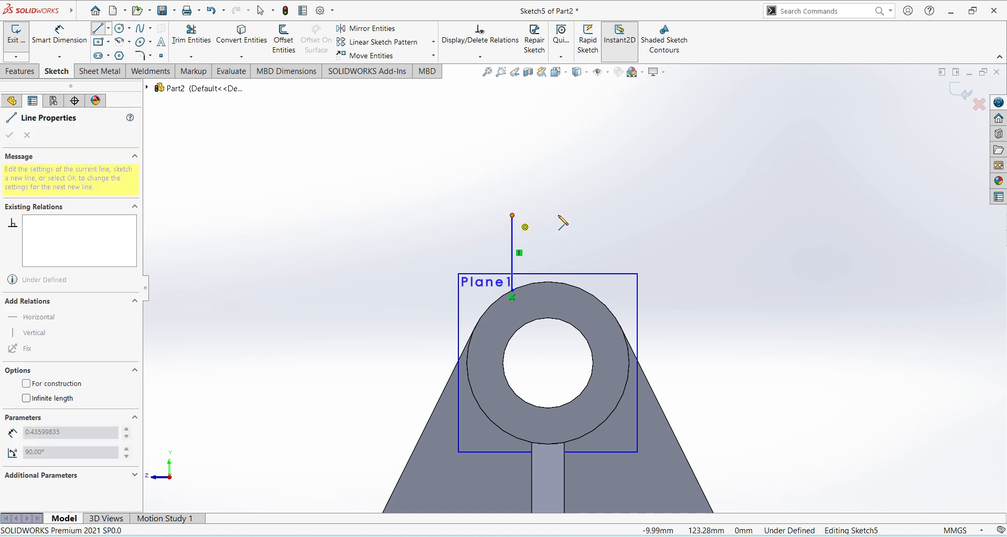
{"action": "left_click", "coordinate": [582, 215]}
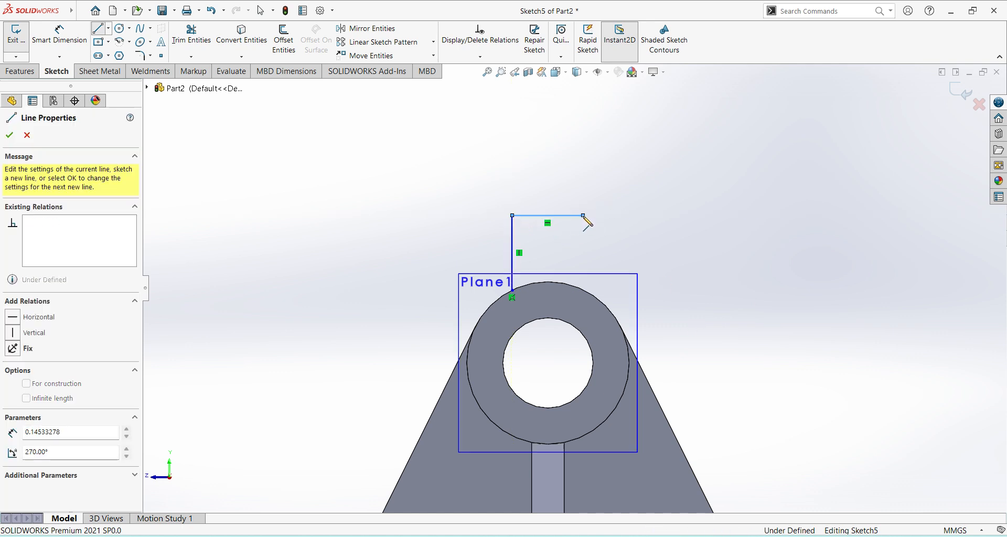
{"action": "left_click", "coordinate": [583, 289]}
{"action": "key", "text": "Escape"}
{"action": "key", "text": "Escape"}
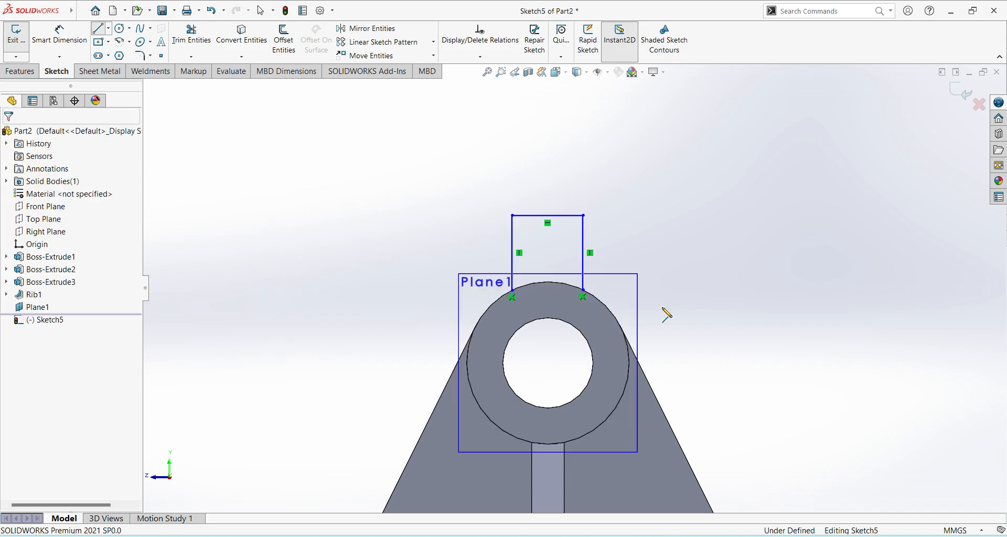
Check the reference drawing and dimension the lug outline's top line to 25 mm.
{"action": "left_click", "coordinate": [734, 536]}
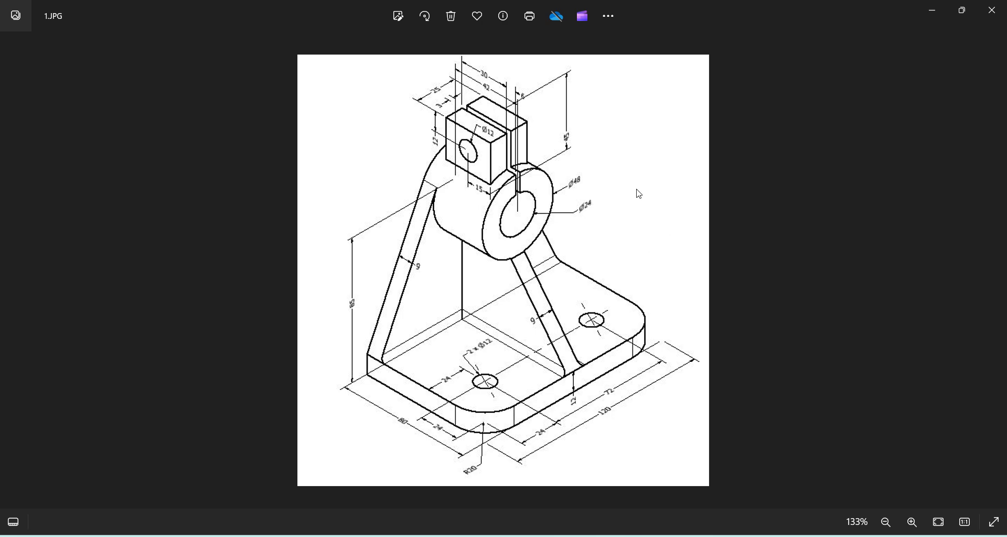
{"action": "left_click", "coordinate": [734, 536]}
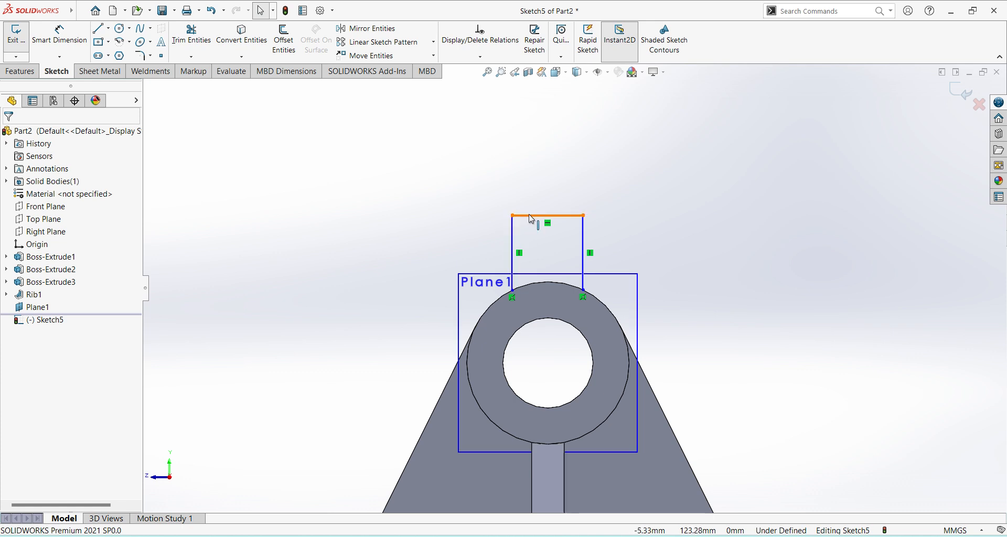
{"action": "left_click", "coordinate": [49, 36]}
{"action": "left_click", "coordinate": [529, 219]}
{"action": "left_click", "coordinate": [545, 181]}
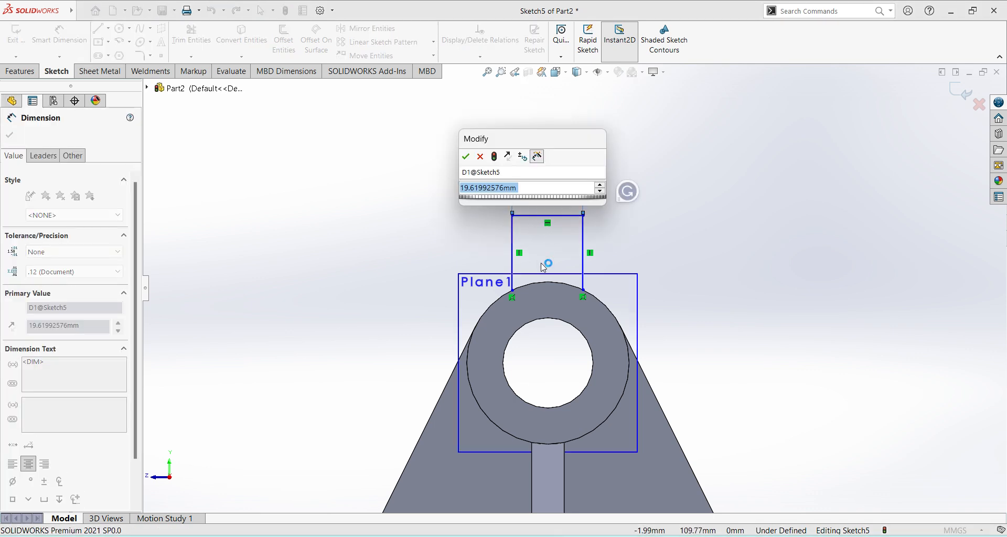
{"action": "type", "text": "25"}
{"action": "key", "text": "Return"}
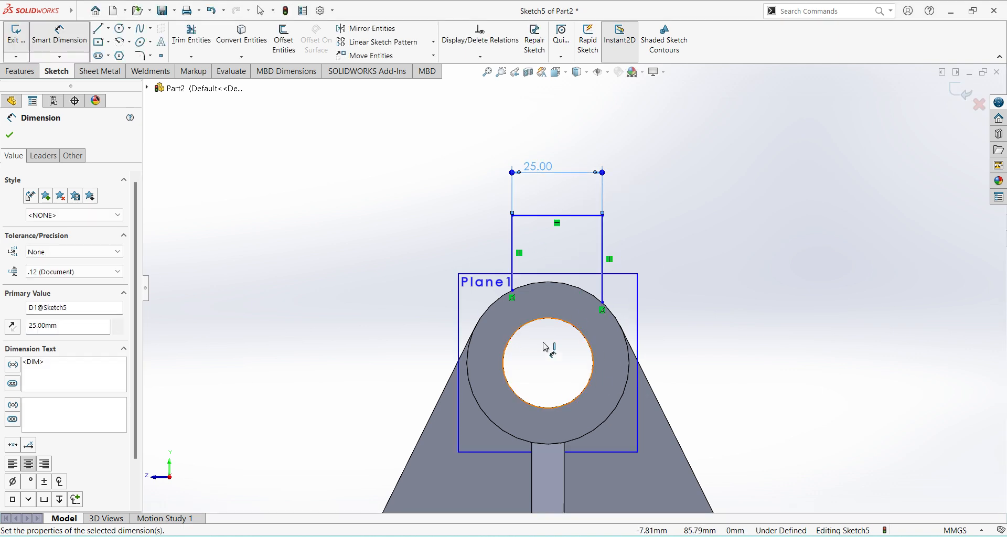
Check the reference drawing and dimension the top line's height above the boss centre to 45 mm.
{"action": "key", "text": "alt+Tab"}
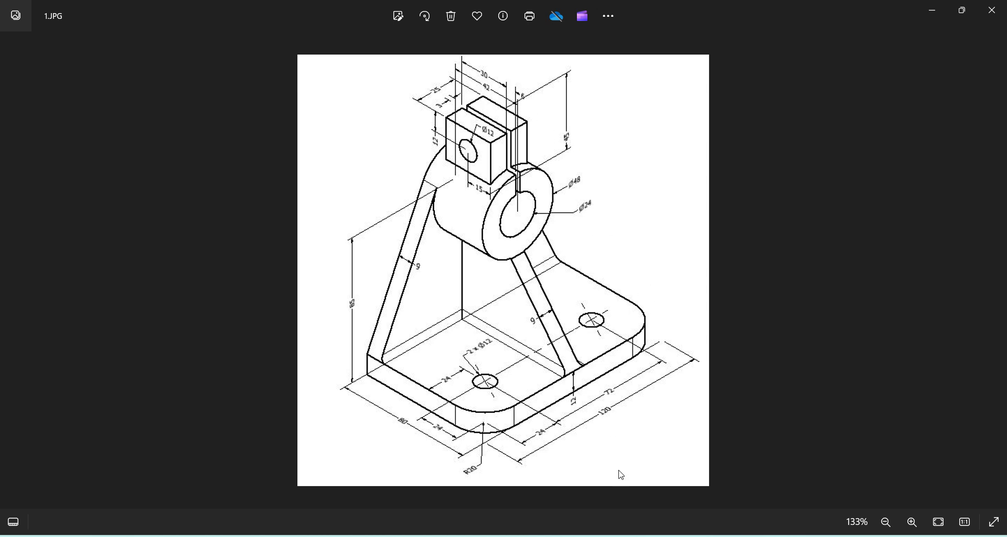
{"action": "key", "text": "alt+Tab"}
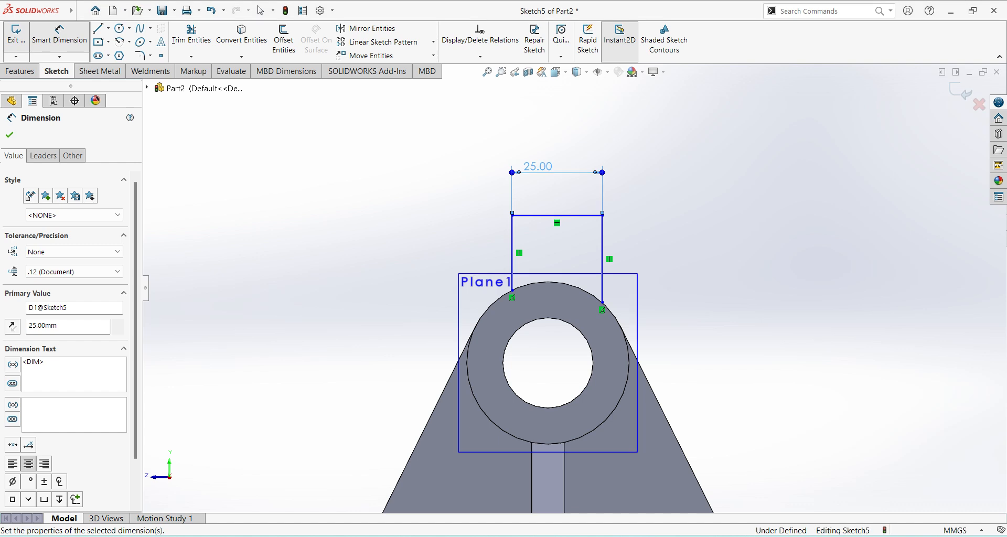
{"action": "left_click", "coordinate": [626, 397]}
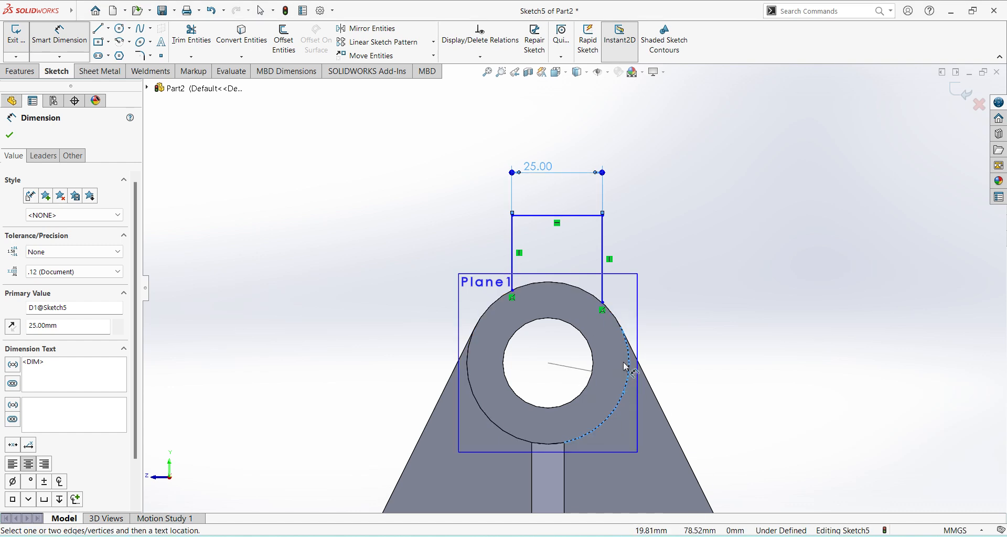
{"action": "left_click", "coordinate": [579, 215]}
{"action": "left_click", "coordinate": [703, 325]}
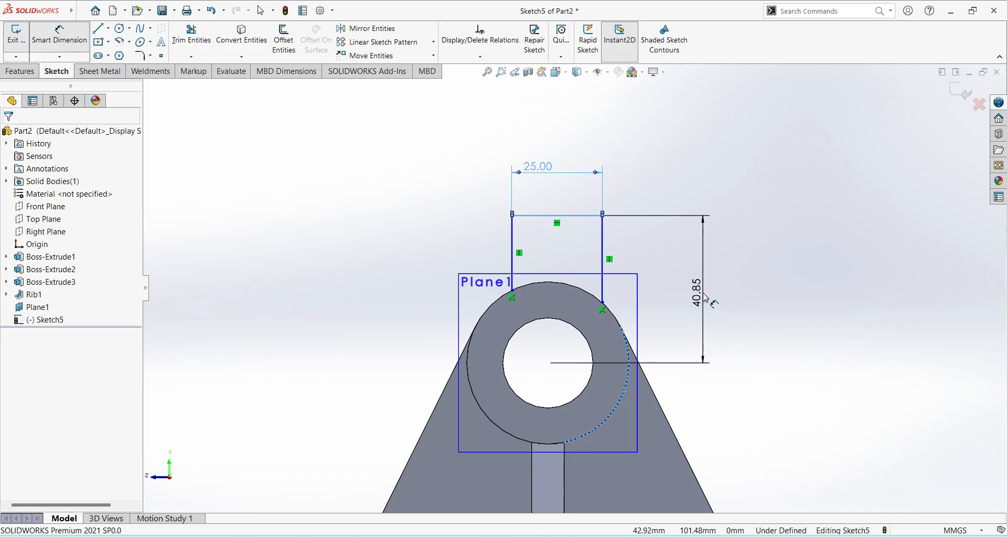
{"action": "key", "text": "alt+Tab"}
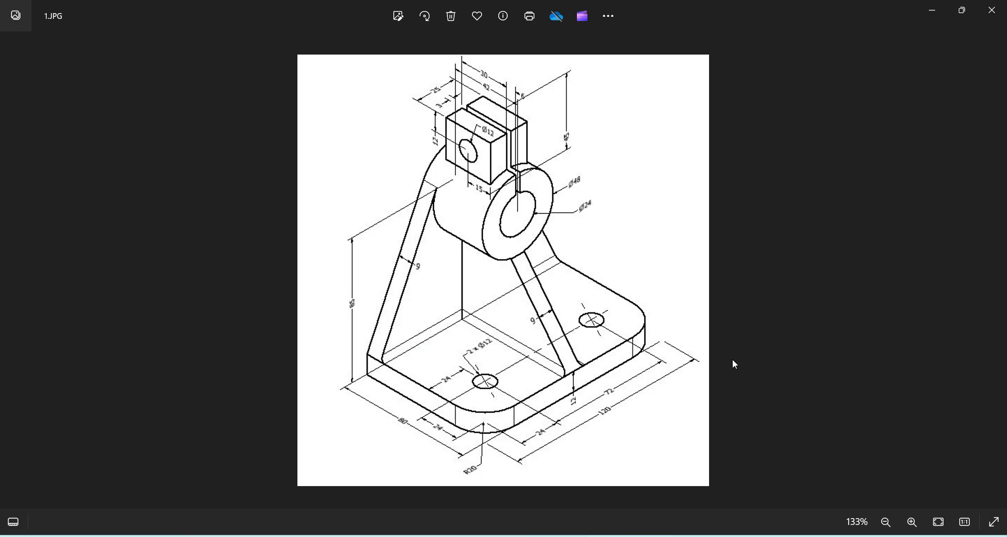
{"action": "key", "text": "alt+Tab"}
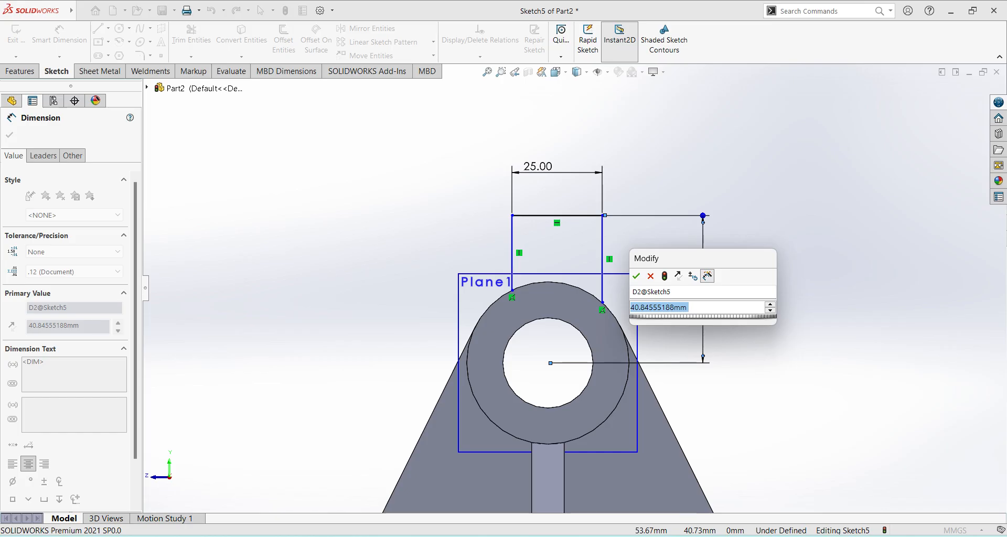
{"action": "type", "text": "45"}
{"action": "key", "text": "Return"}
{"action": "key", "text": "Escape"}
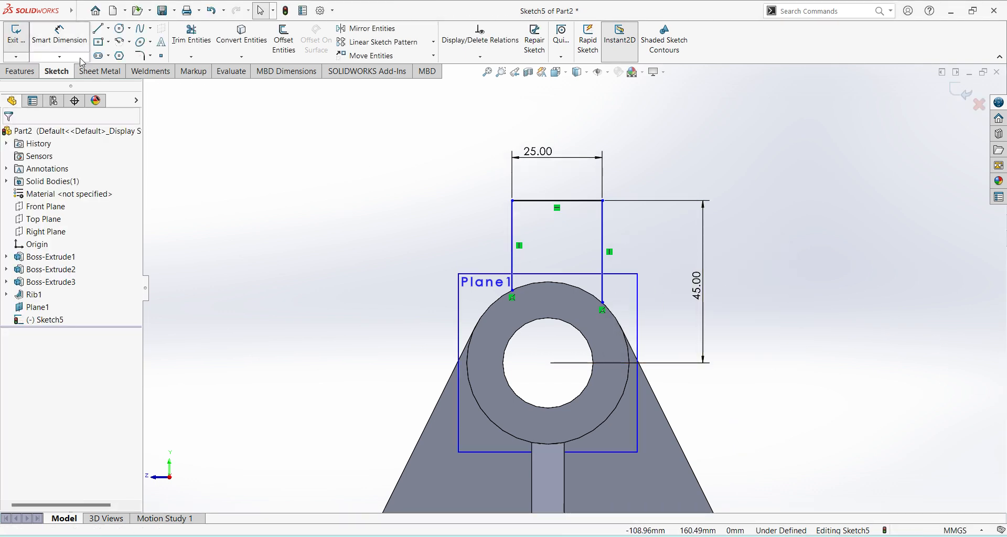
Dimension one vertical side of the lug outline to 12.5 mm from the boss centre so the outline is centred.
{"action": "left_click", "coordinate": [513, 251]}
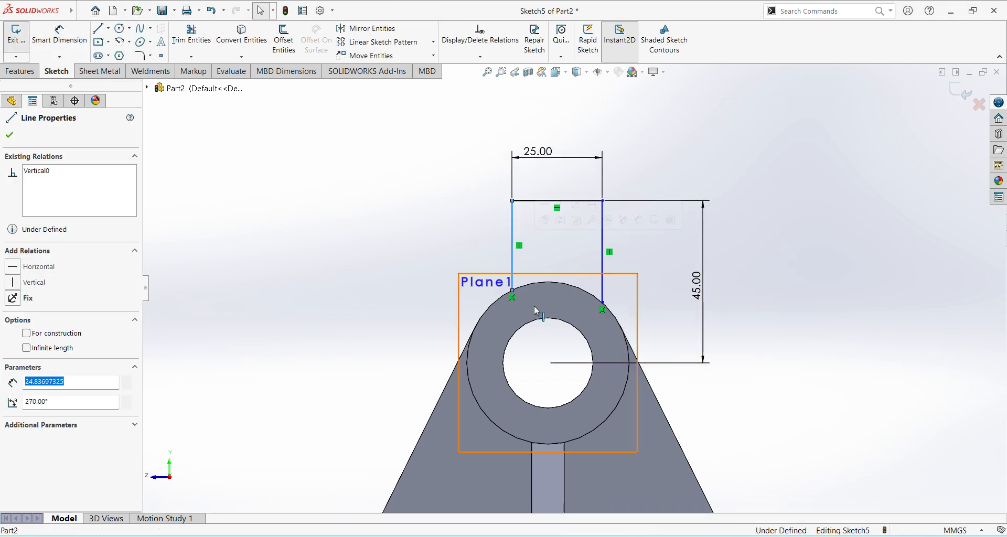
{"action": "left_click", "coordinate": [550, 407]}
{"action": "left_click", "coordinate": [57, 39]}
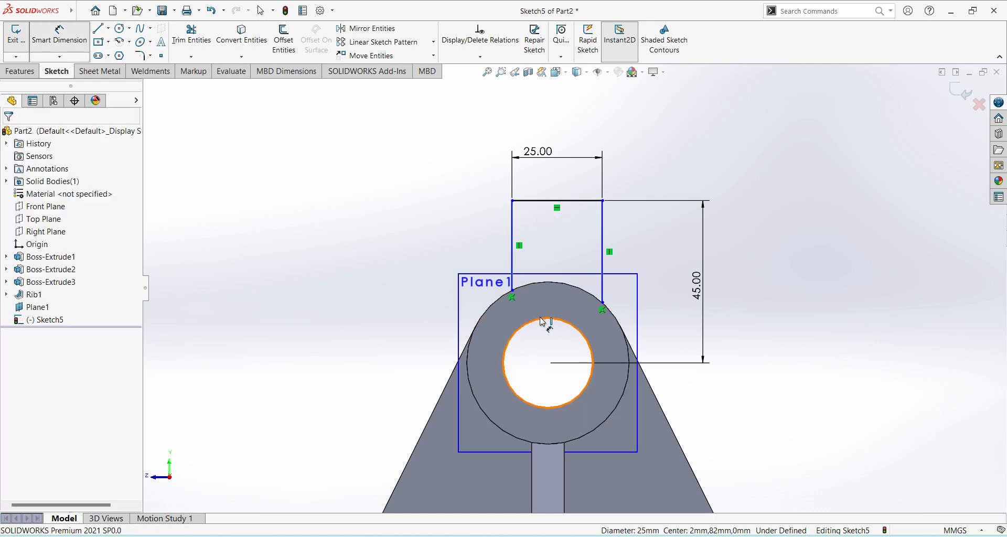
{"action": "left_click", "coordinate": [545, 283]}
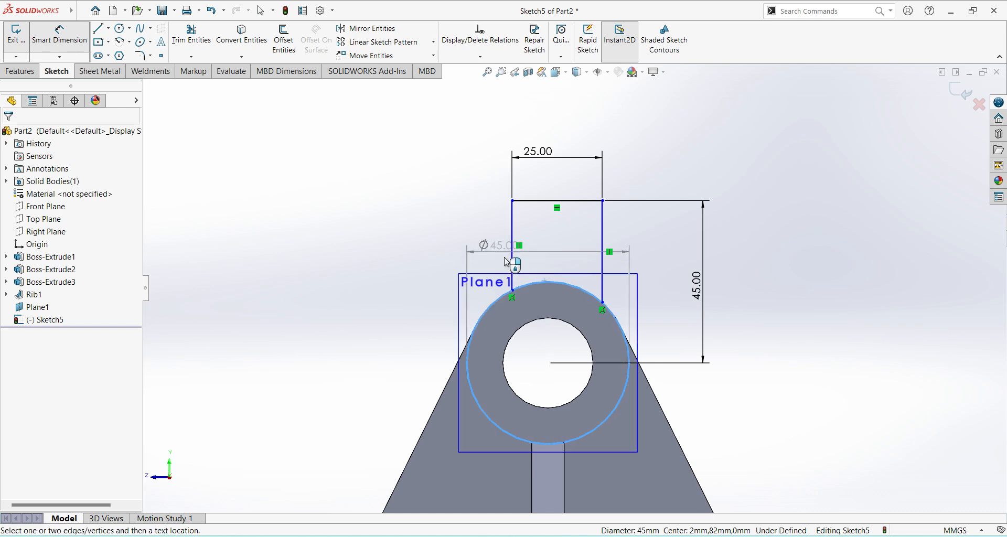
{"action": "left_click", "coordinate": [514, 226]}
{"action": "left_click", "coordinate": [527, 179]}
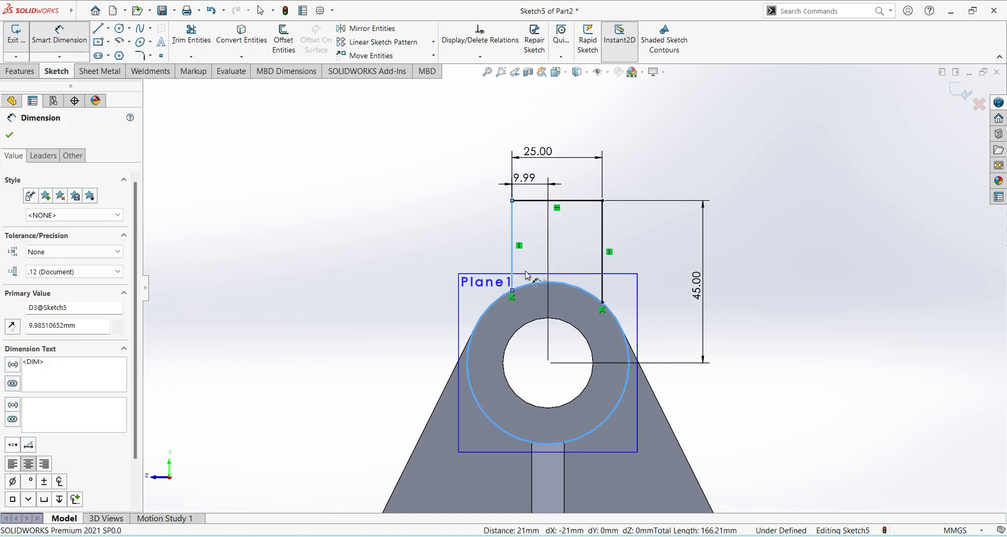
{"action": "type", "text": "12.5"}
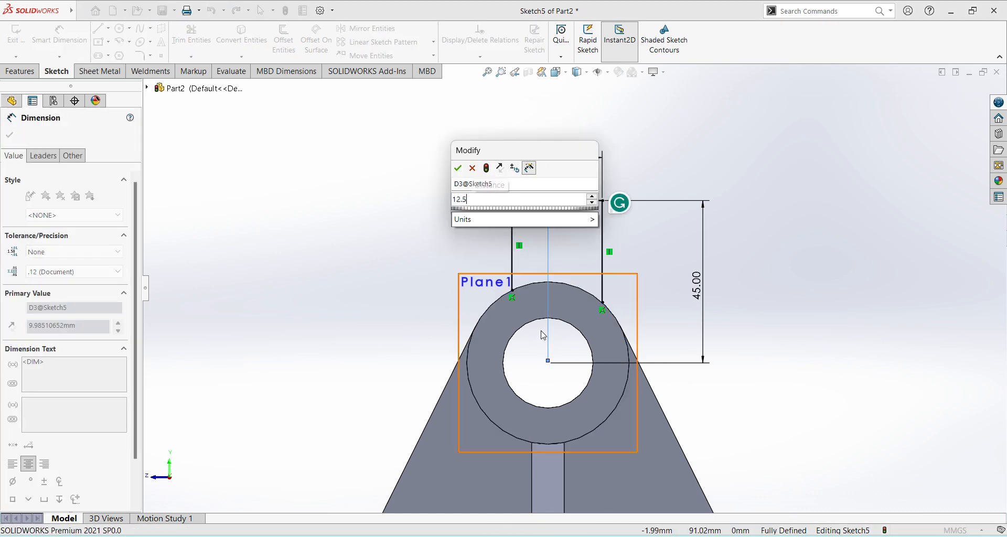
{"action": "key", "text": "Return"}
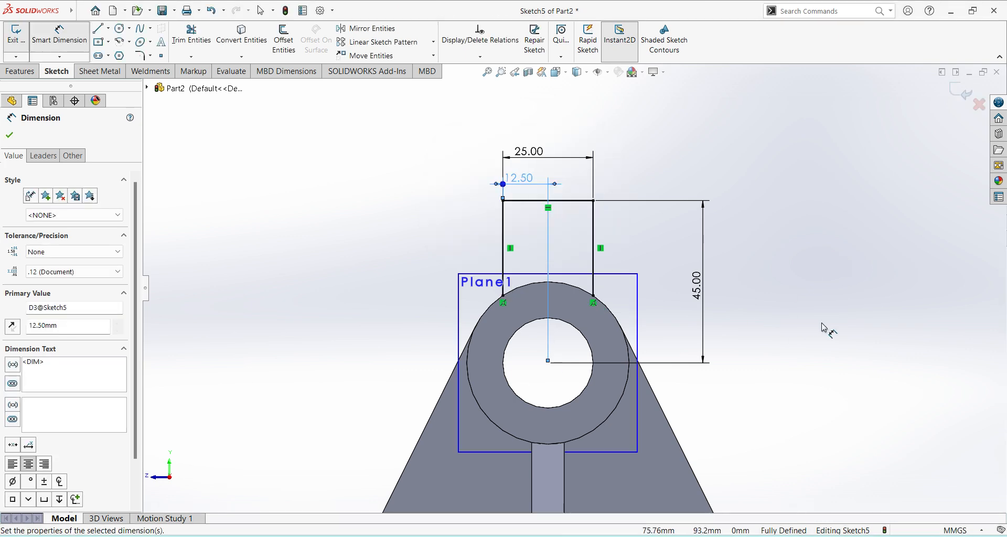
{"action": "key", "text": "Escape"}
Convert the boss's outer circular edge into the sketch and trim it to the arc between the two vertical lines.
{"action": "left_click", "coordinate": [583, 294]}
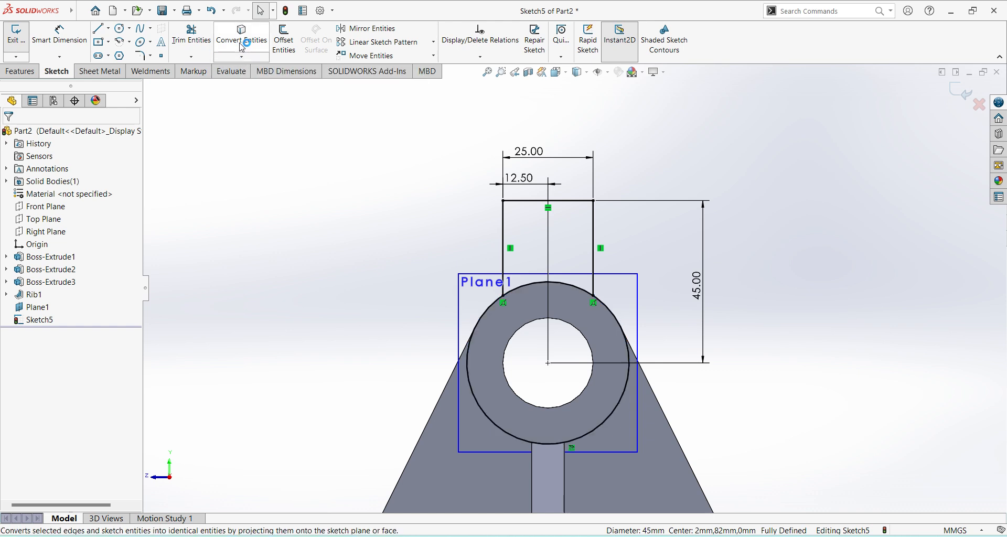
{"action": "left_click", "coordinate": [189, 41]}
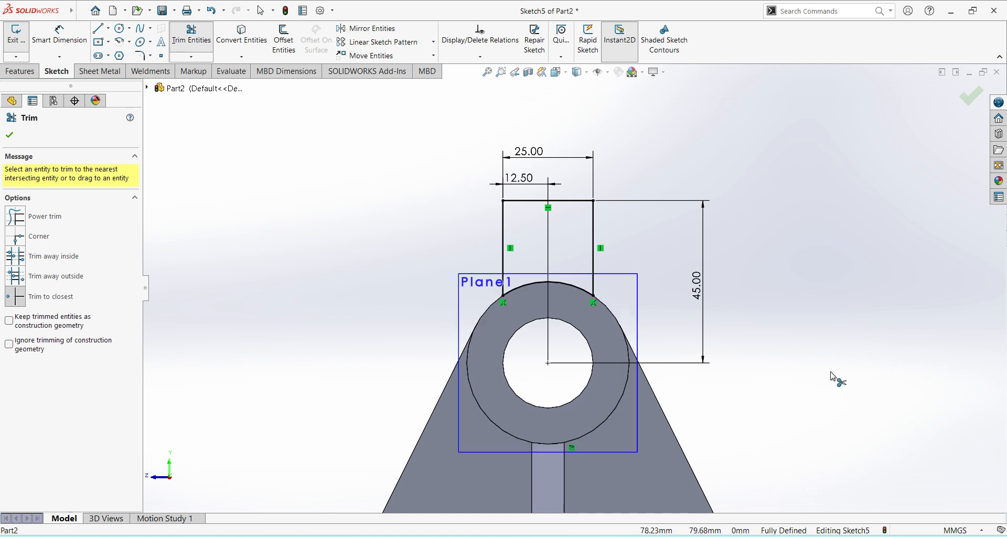
{"action": "left_click", "coordinate": [972, 96]}
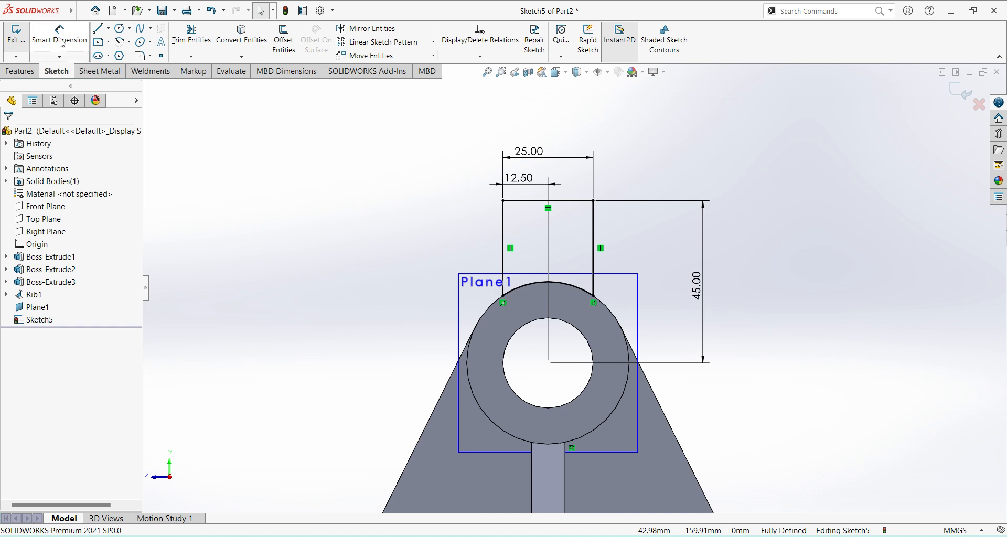
Exit the sketch and extrude the lug profile 30 mm with the Mid Plane end condition, merged with the boss.
{"action": "left_click", "coordinate": [26, 72]}
{"action": "left_click", "coordinate": [965, 92]}
{"action": "left_click", "coordinate": [21, 37]}
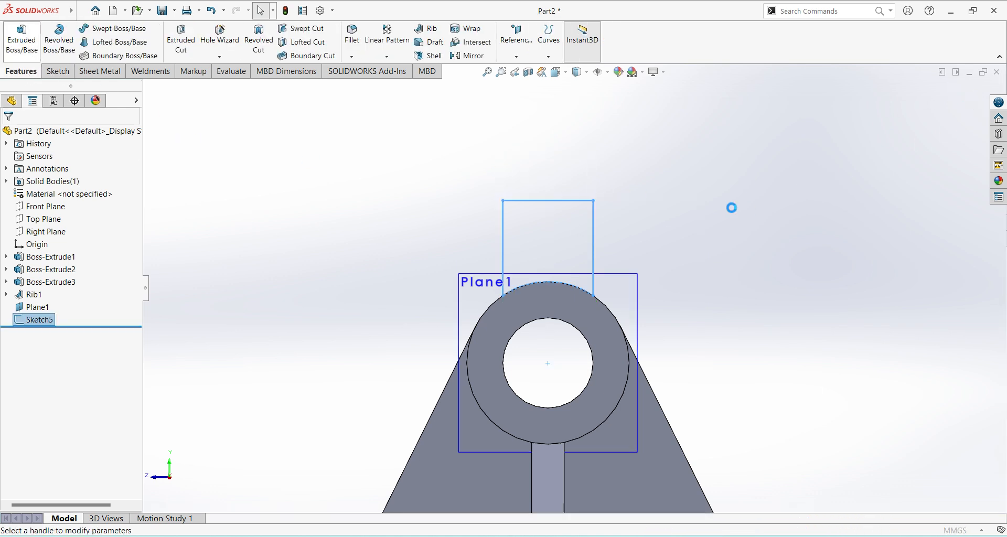
{"action": "middle_click_drag", "start_coordinate": [794, 240], "coordinate": [839, 291]}
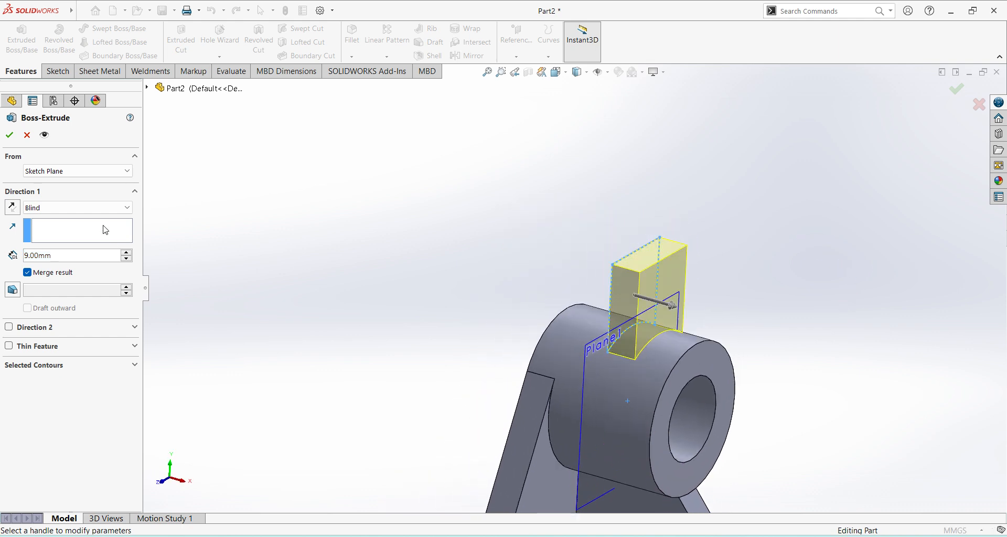
{"action": "left_click", "coordinate": [114, 172]}
{"action": "left_click", "coordinate": [105, 171]}
{"action": "left_click", "coordinate": [108, 207]}
{"action": "left_click", "coordinate": [74, 272]}
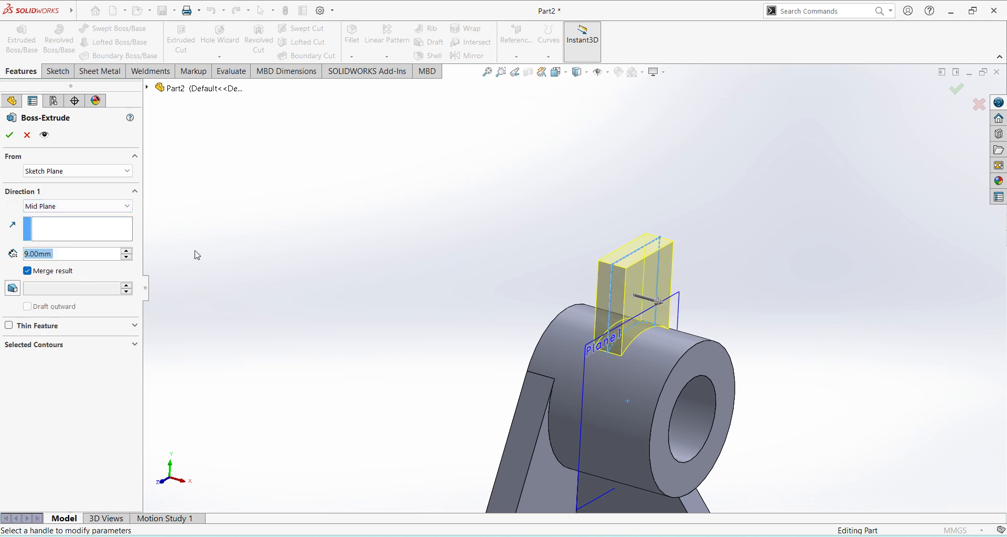
{"action": "type", "text": "30"}
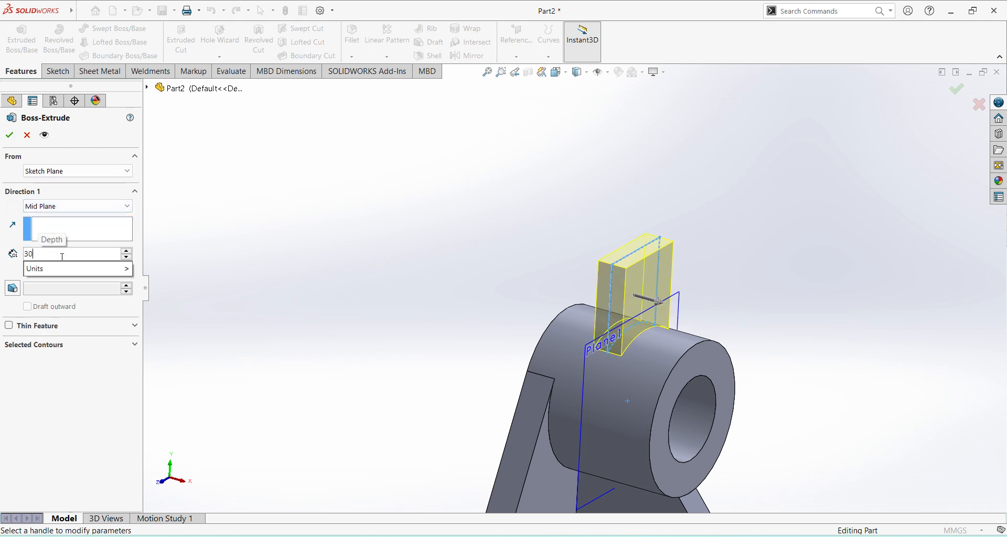
{"action": "key", "text": "Return"}
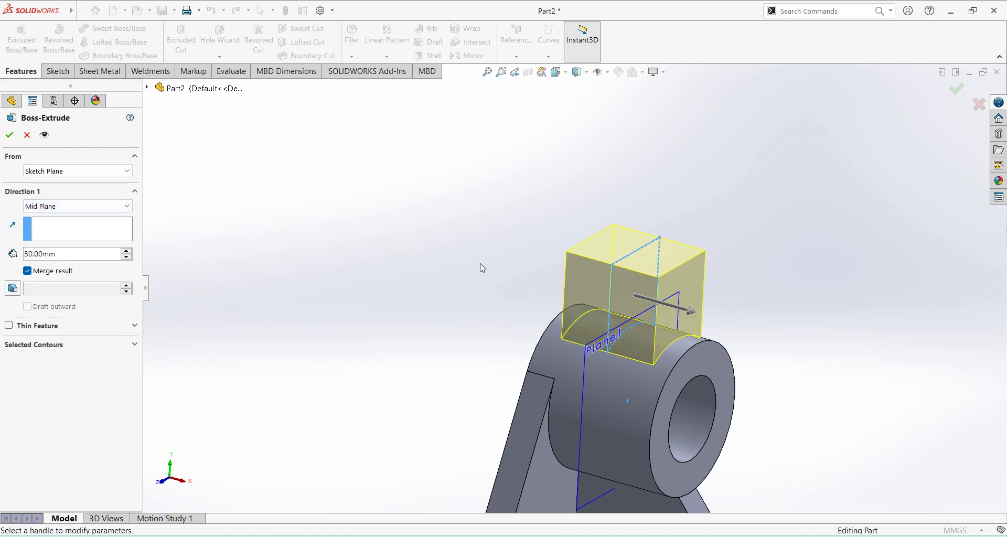
{"action": "left_click", "coordinate": [10, 135]}
Check the reference drawing, open a sketch on the lug block's top face and view it face-on.
{"action": "middle_click_drag", "start_coordinate": [872, 404], "coordinate": [745, 473]}
{"action": "key", "text": "alt+Tab"}
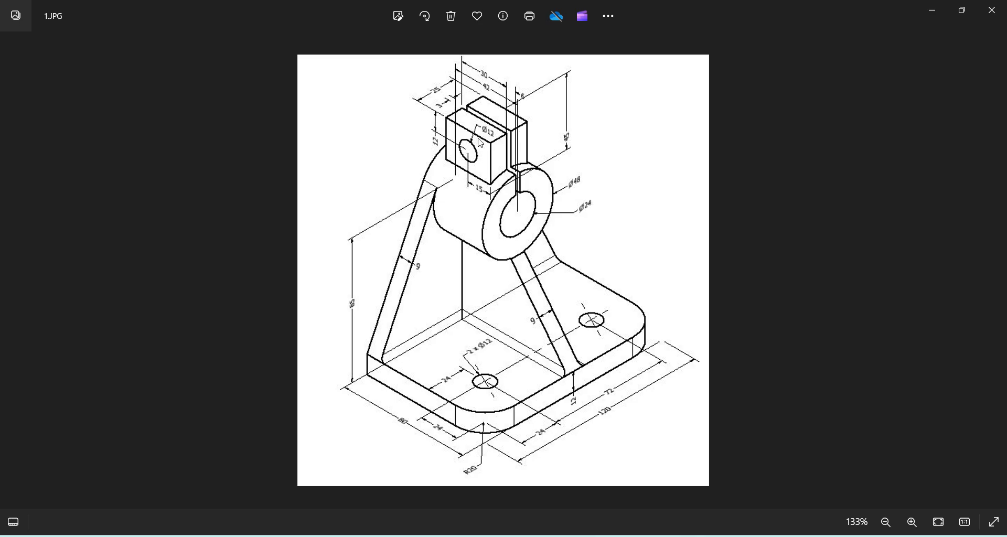
{"action": "key", "text": "alt+Tab"}
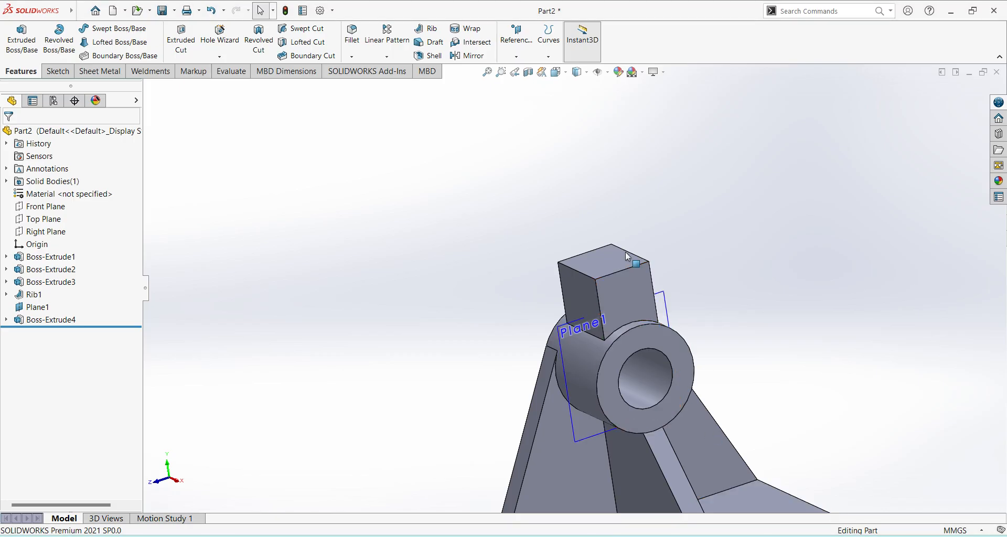
{"action": "left_click", "coordinate": [611, 260]}
{"action": "left_click", "coordinate": [658, 229]}
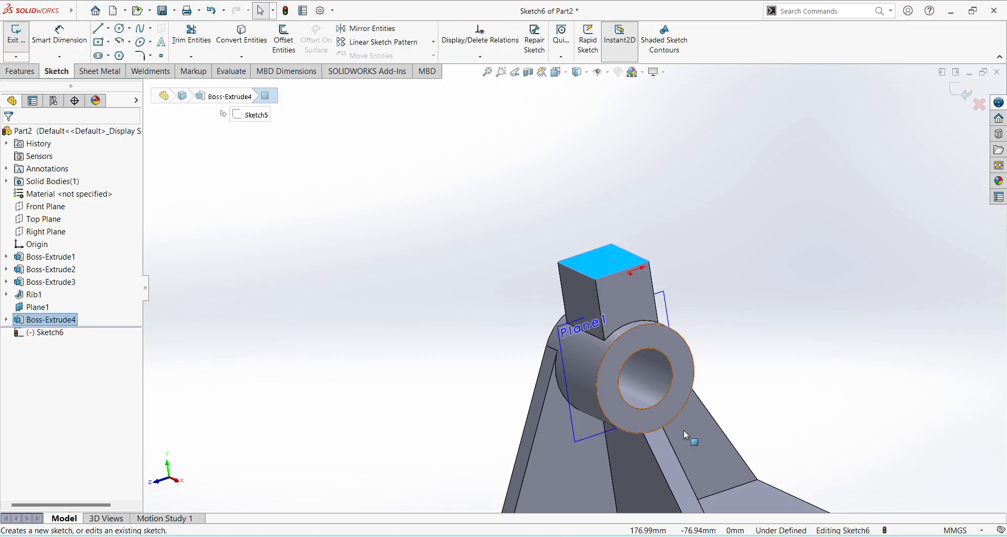
{"action": "key", "text": "alt+Tab"}
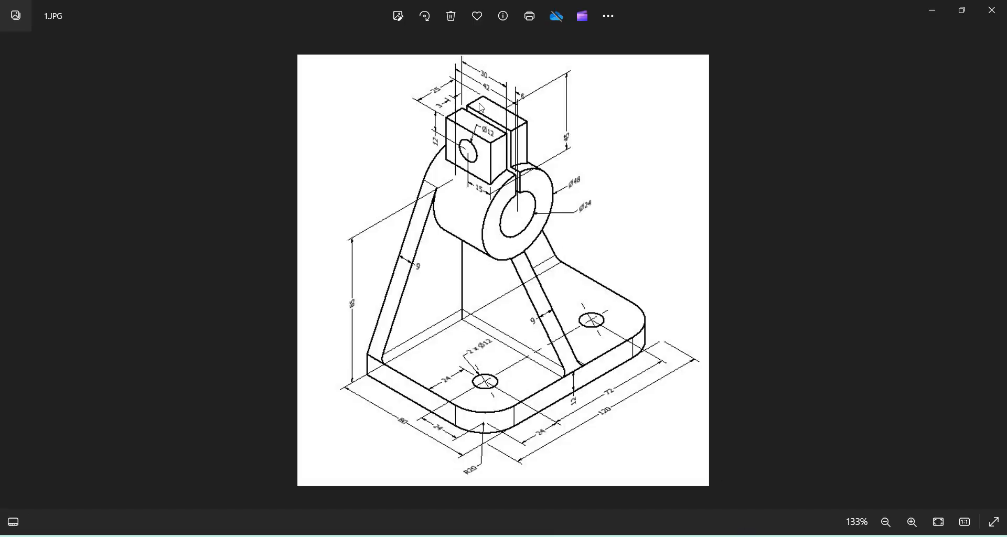
{"action": "key", "text": "alt+Tab"}
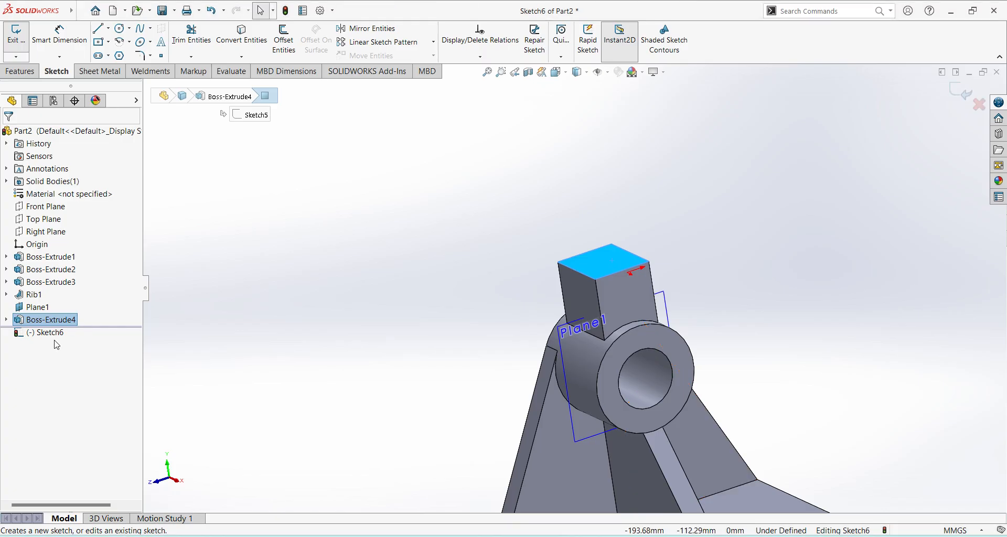
{"action": "left_click", "coordinate": [59, 337]}
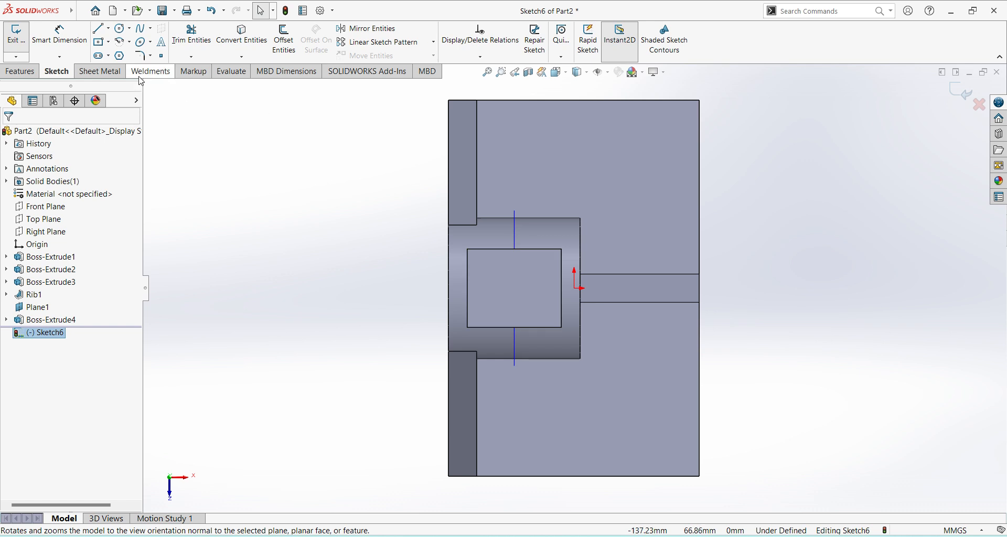
Sketch a corner rectangle about 55.6 mm long and 9.8 mm wide across the lug block's top face.
{"action": "left_click", "coordinate": [109, 45]}
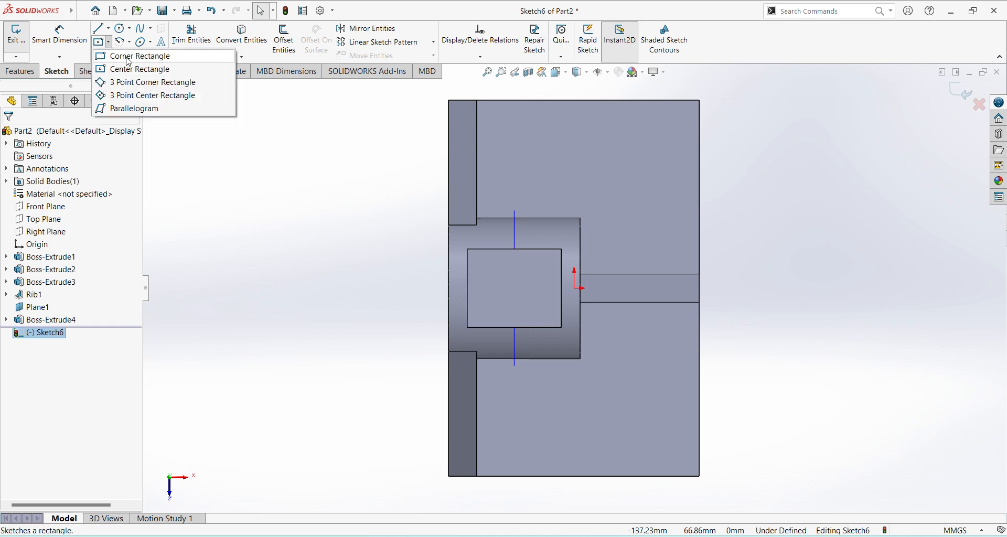
{"action": "left_click", "coordinate": [126, 54]}
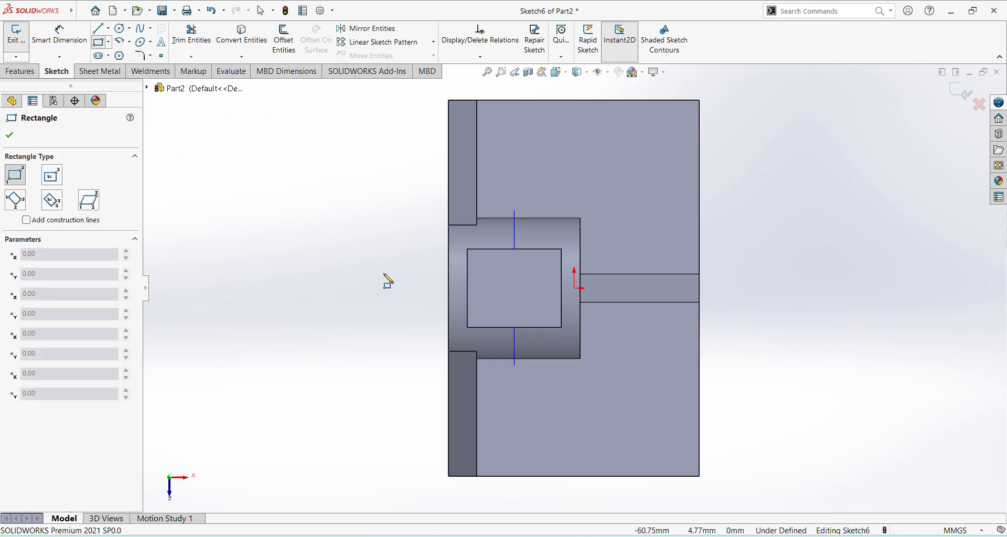
{"action": "left_click", "coordinate": [438, 272]}
{"action": "left_click", "coordinate": [612, 303]}
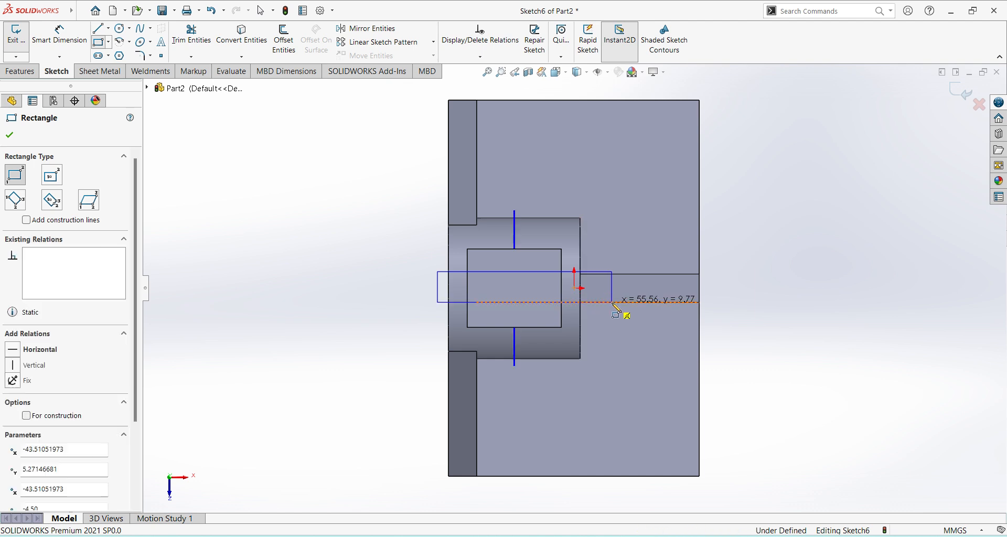
{"action": "key", "text": "Escape"}
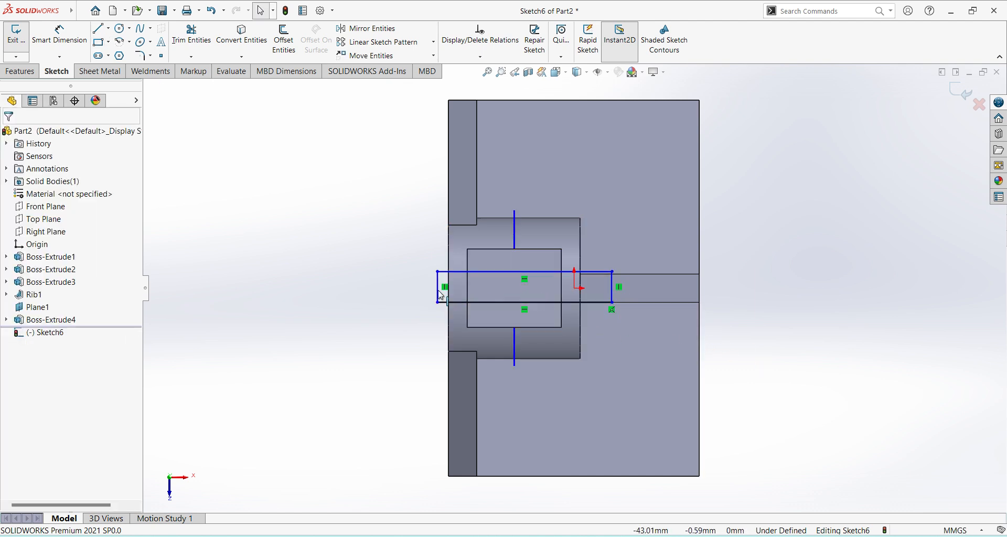
Add a horizontal relation between the midpoint of the rectangle's outer short side and the origin.
{"action": "left_click", "coordinate": [439, 294]}
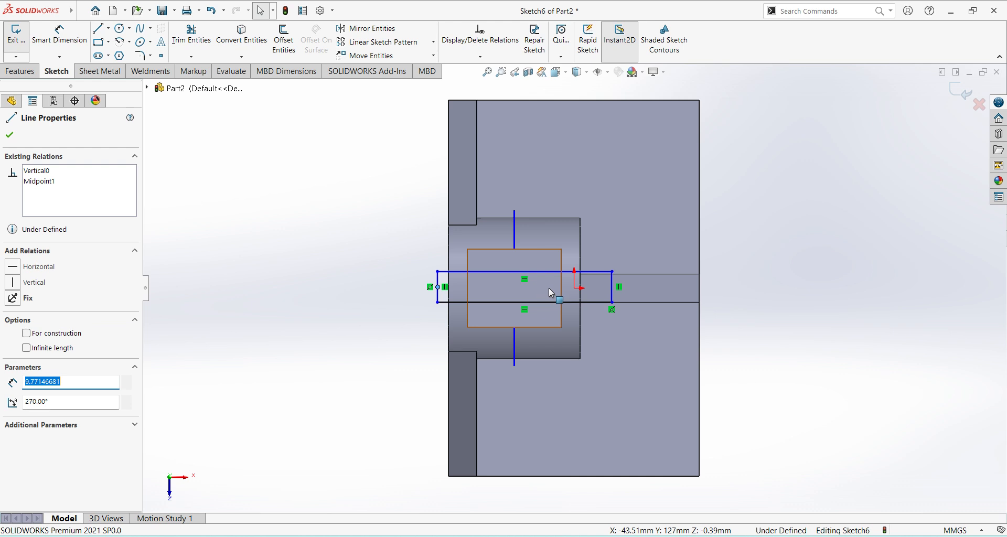
{"action": "left_click", "coordinate": [574, 288], "text": "ctrl"}
{"action": "left_click", "coordinate": [26, 326]}
{"action": "key", "text": "Escape"}
{"action": "scroll", "coordinate": [436, 299], "scroll_direction": "up", "scroll_amount": 3}
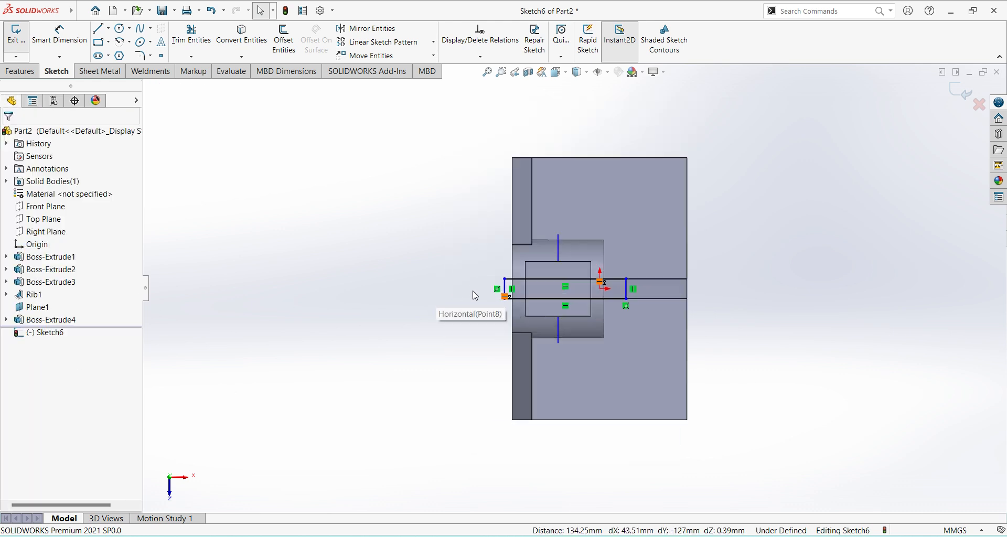
Try to dimension the rectangle's outer short side.
{"action": "scroll", "coordinate": [475, 292], "scroll_direction": "down", "scroll_amount": 4}
{"action": "left_click", "coordinate": [59, 34]}
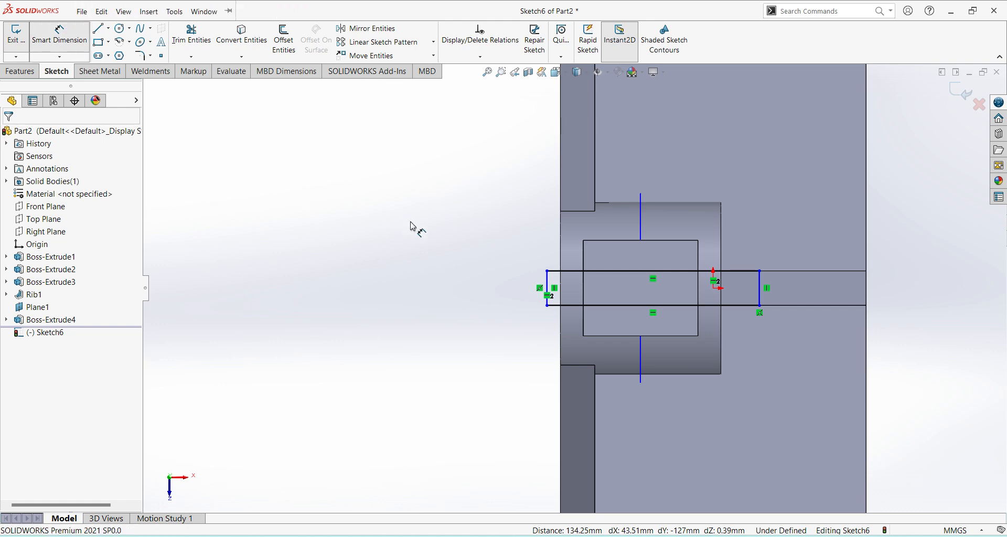
{"action": "left_click", "coordinate": [542, 286]}
{"action": "left_click", "coordinate": [490, 381]}
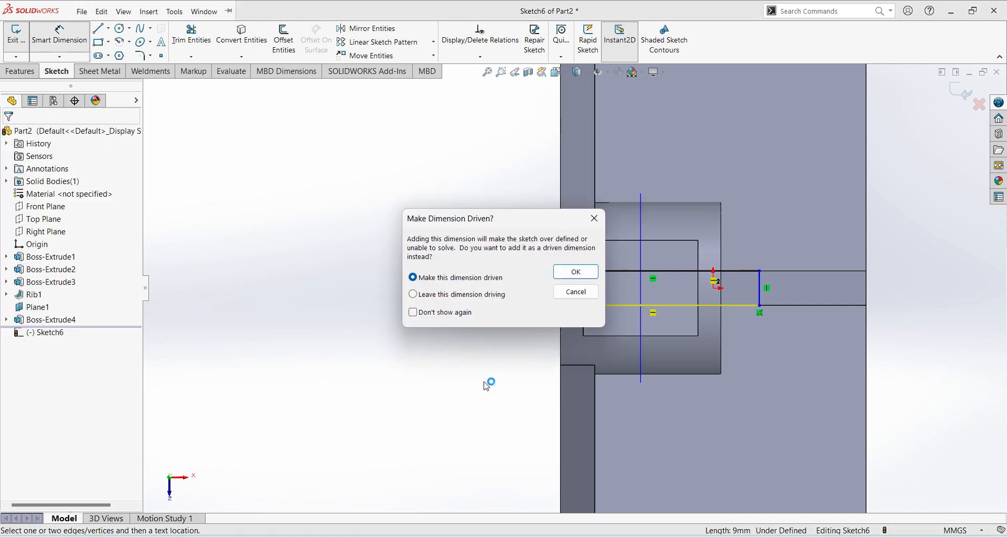
{"action": "left_click", "coordinate": [577, 353]}
{"action": "scroll", "coordinate": [799, 315], "scroll_direction": "up", "scroll_amount": 2}
{"action": "scroll", "coordinate": [755, 298], "scroll_direction": "down", "scroll_amount": 3}
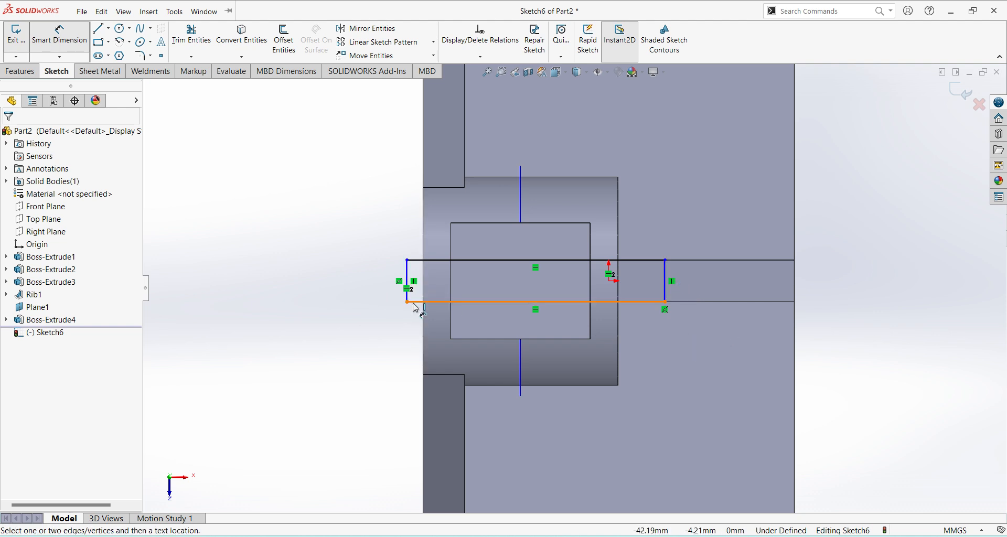
{"action": "scroll", "coordinate": [573, 289], "scroll_direction": "up", "scroll_amount": 1}
{"action": "scroll", "coordinate": [553, 284], "scroll_direction": "down", "scroll_amount": 3}
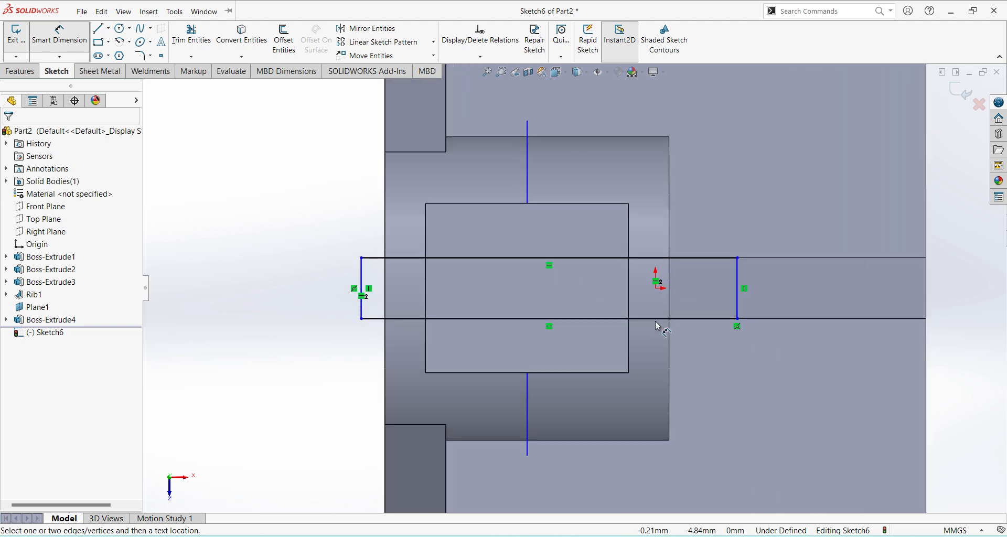
{"action": "key", "text": "Escape"}
Delete the two short vertical sides of the rectangle, keeping its two horizontal lines.
{"action": "left_click", "coordinate": [738, 302]}
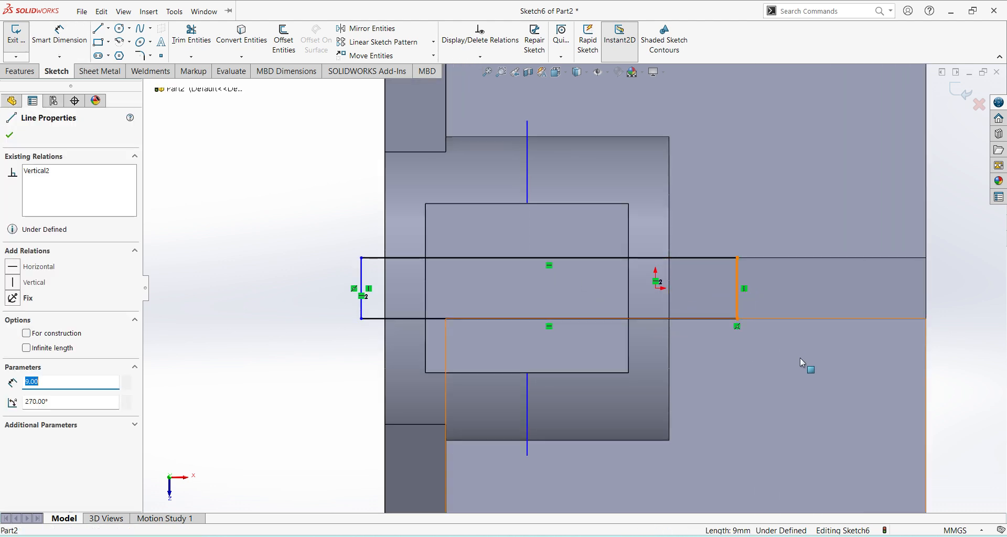
{"action": "key", "text": "Delete"}
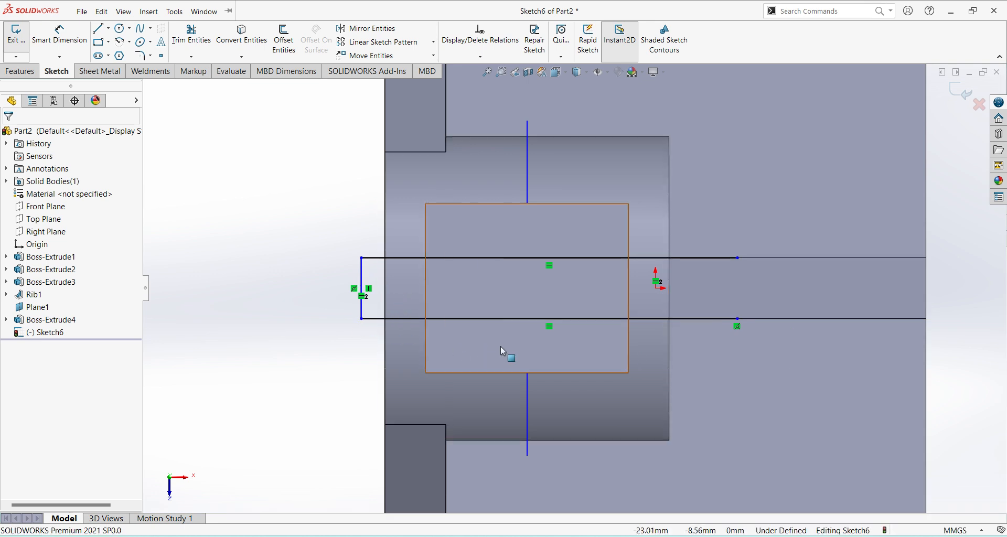
{"action": "left_click", "coordinate": [362, 280]}
{"action": "key", "text": "Delete"}
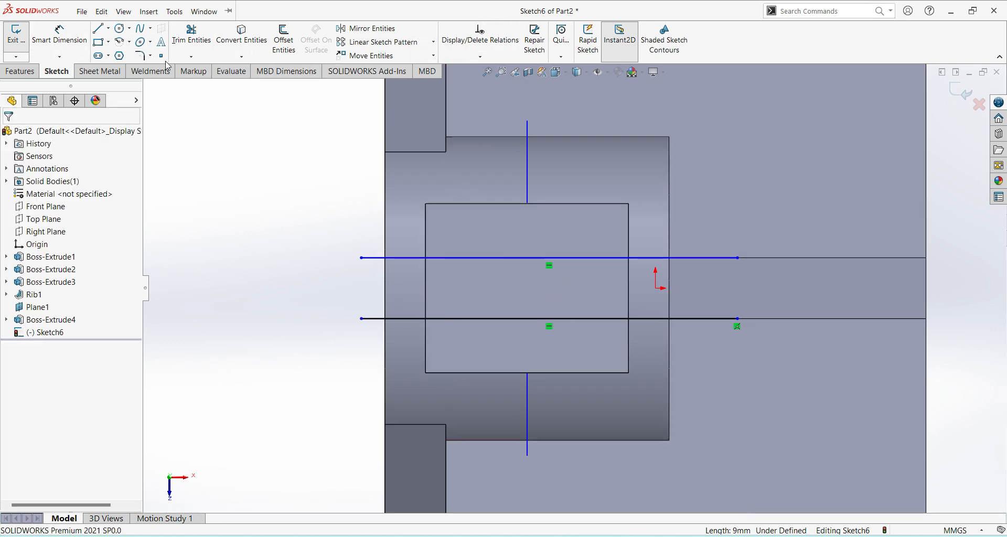
Dimension the upper horizontal line 1.5 mm from the origin.
{"action": "left_click", "coordinate": [86, 44]}
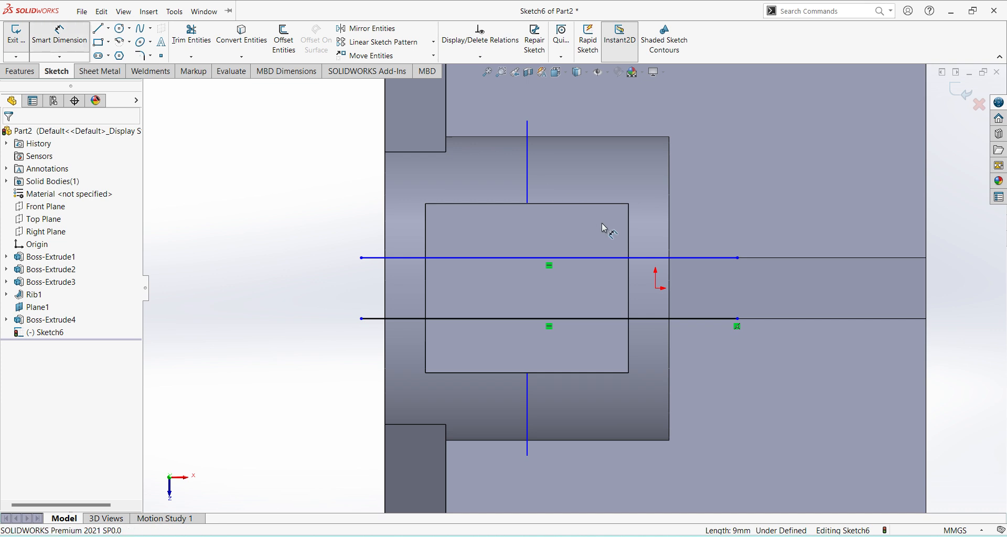
{"action": "left_click", "coordinate": [619, 258]}
{"action": "left_click", "coordinate": [656, 288]}
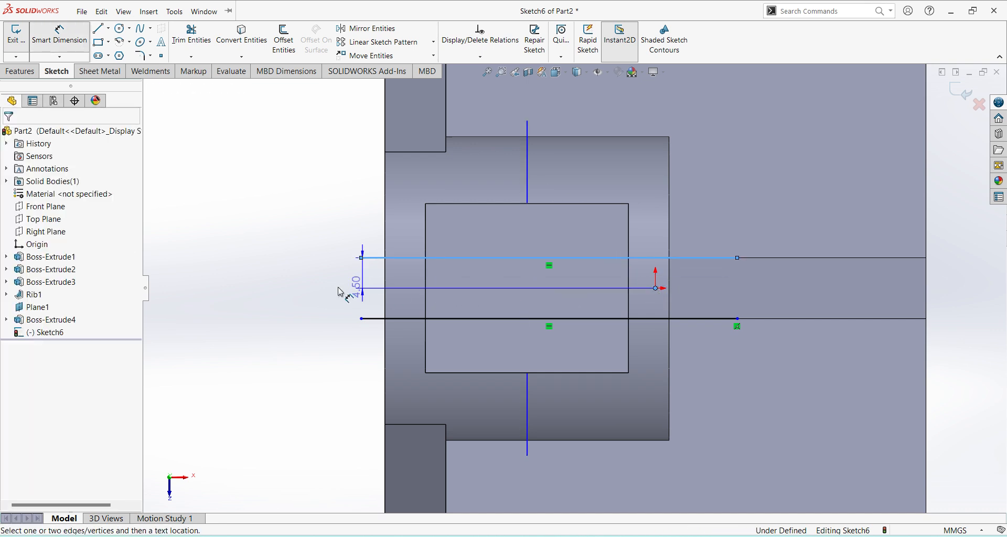
{"action": "left_click", "coordinate": [295, 283]}
{"action": "type", "text": "1.5"}
{"action": "key", "text": "Return"}
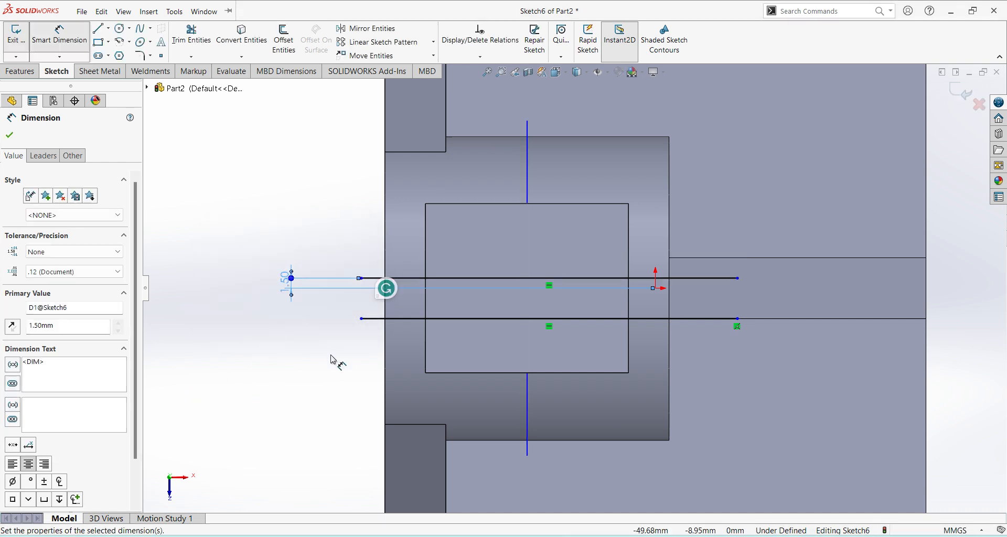
Try to dimension the lower horizontal line from the origin, accepting the dimension as driven.
{"action": "left_click", "coordinate": [417, 319]}
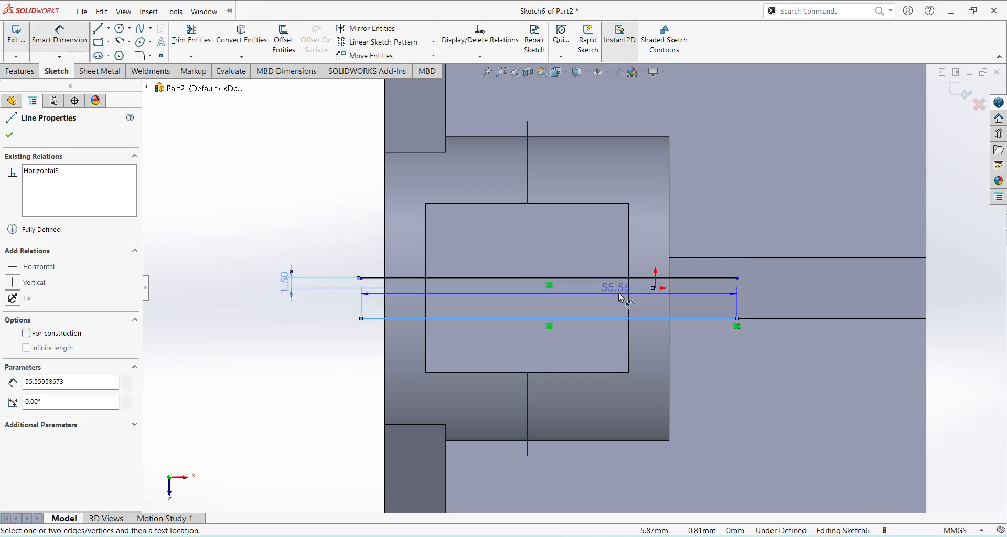
{"action": "left_click", "coordinate": [655, 286]}
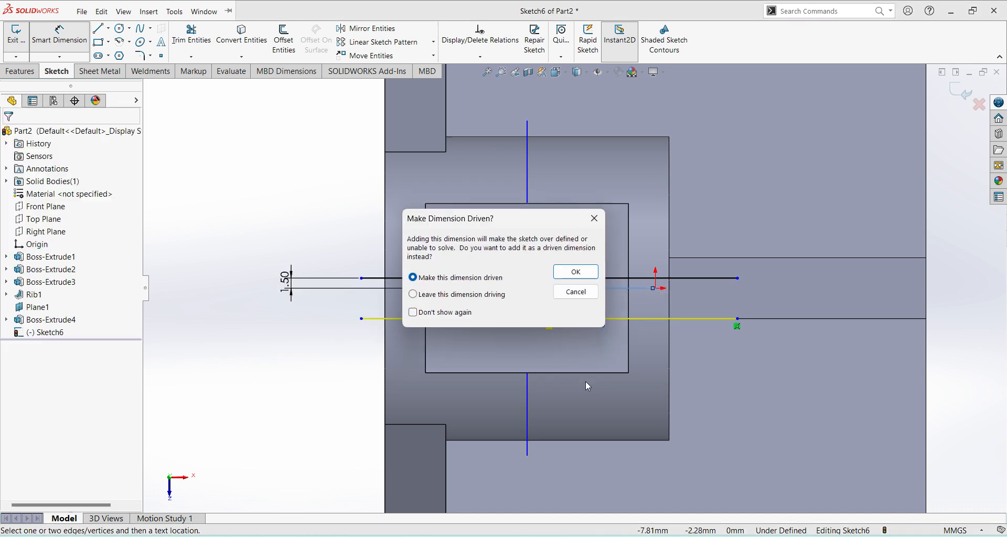
{"action": "key", "text": "Return"}
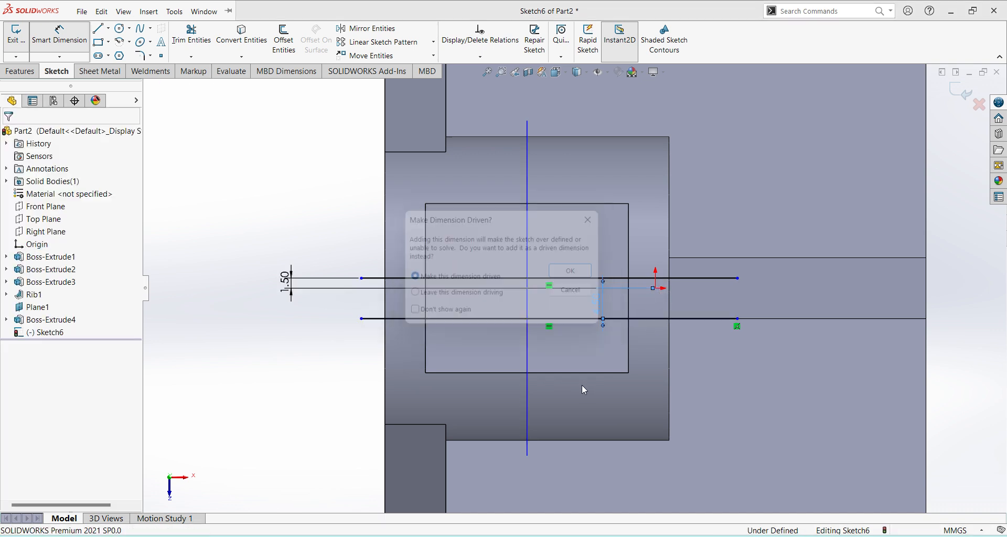
{"action": "key", "text": "Escape"}
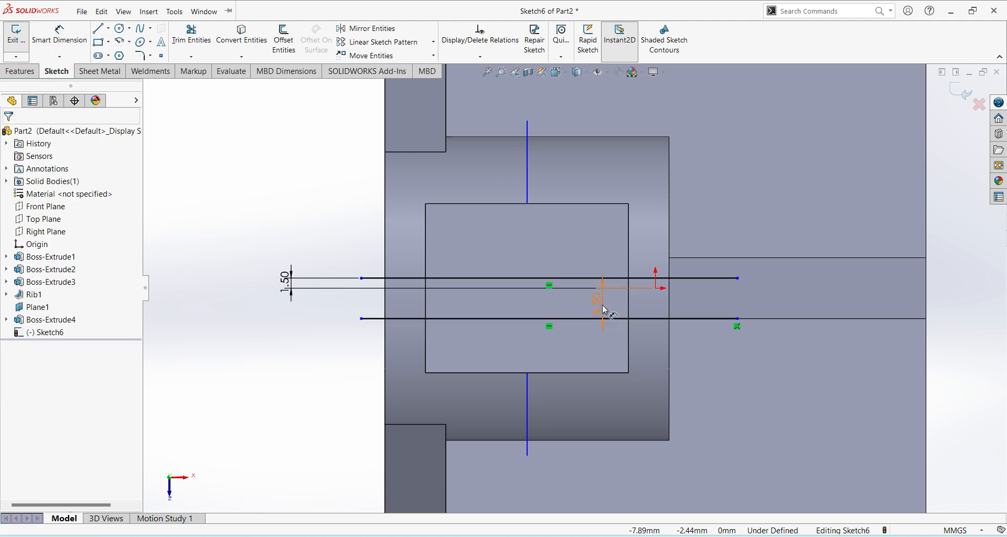
{"action": "double_click", "coordinate": [598, 303]}
{"action": "key", "text": "Return"}
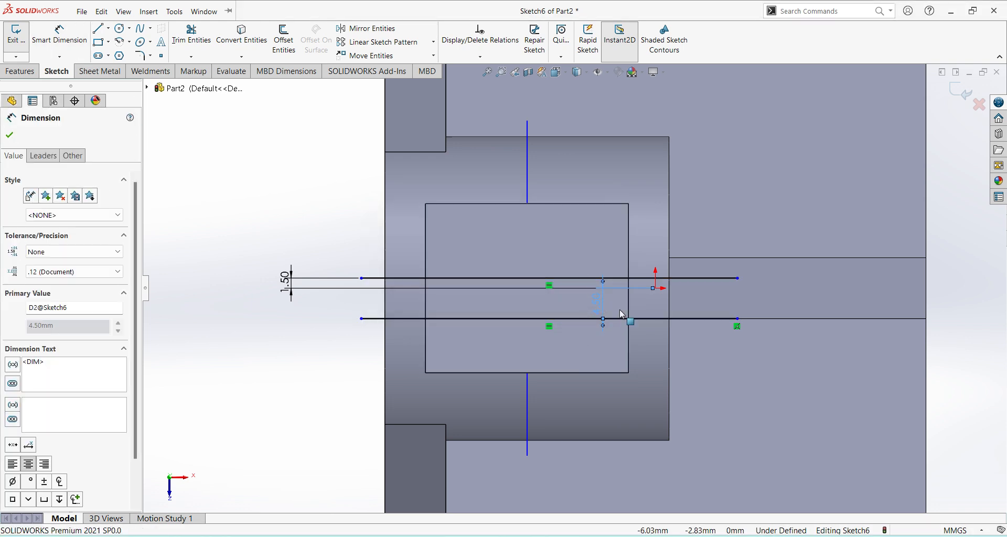
Undo the latest dimension changes and delete both horizontal lines together with the remaining dimension.
{"action": "key", "text": "ctrl+z"}
{"action": "key", "text": "ctrl+z"}
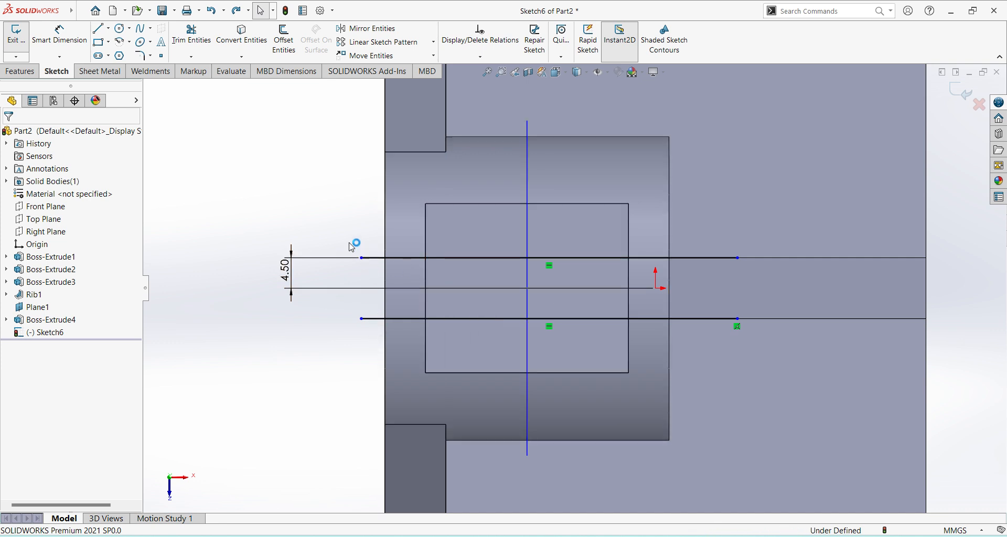
{"action": "left_click_drag", "start_coordinate": [375, 333], "coordinate": [344, 220]}
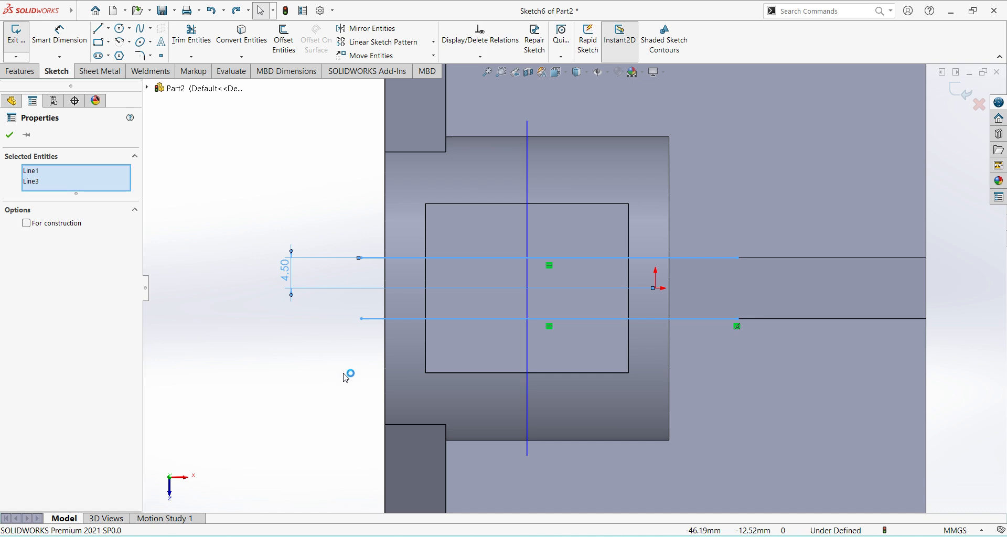
{"action": "key", "text": "Delete"}
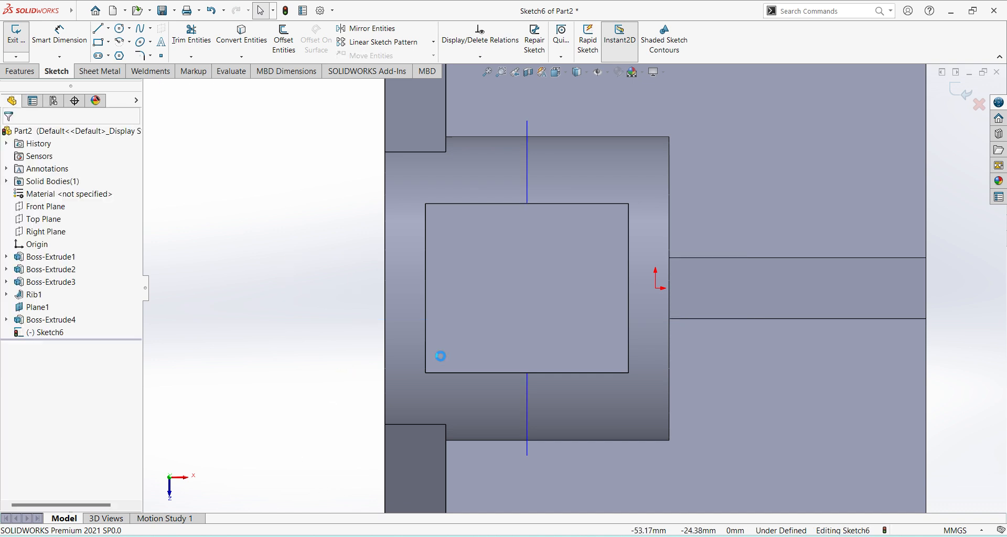
Try to sketch a corner rectangle across the lug, starting just outside the boss's outer edge.
{"action": "left_click", "coordinate": [98, 42]}
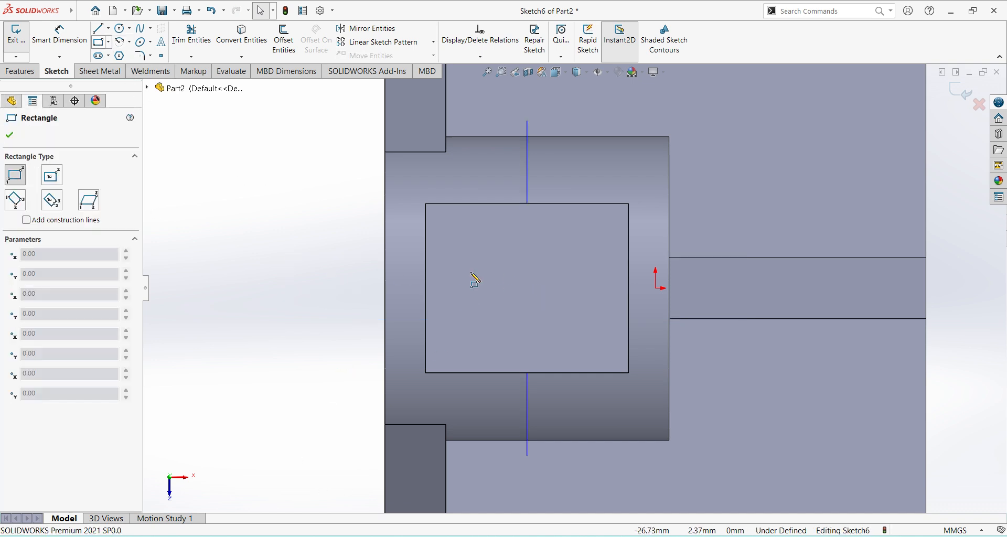
{"action": "left_click", "coordinate": [371, 266]}
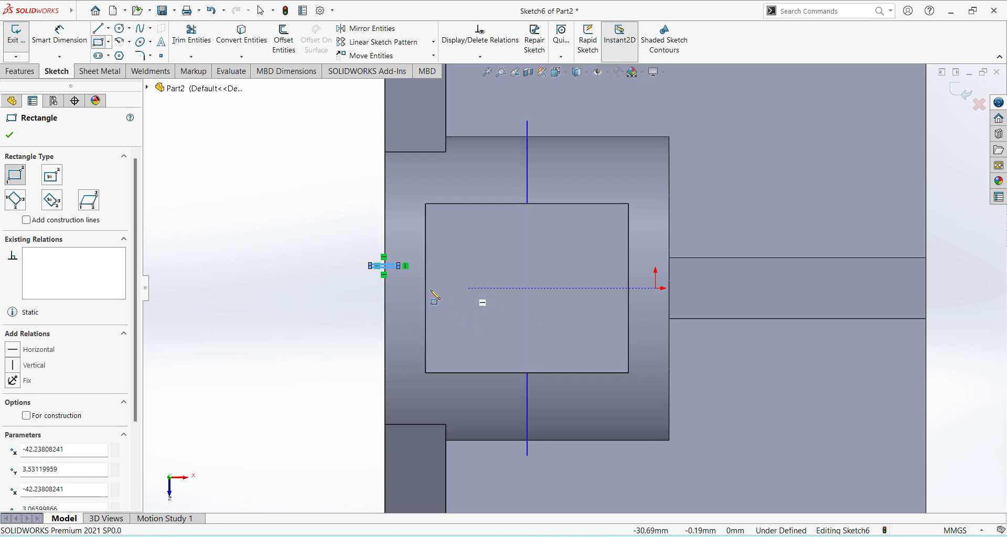
{"action": "key", "text": "Escape"}
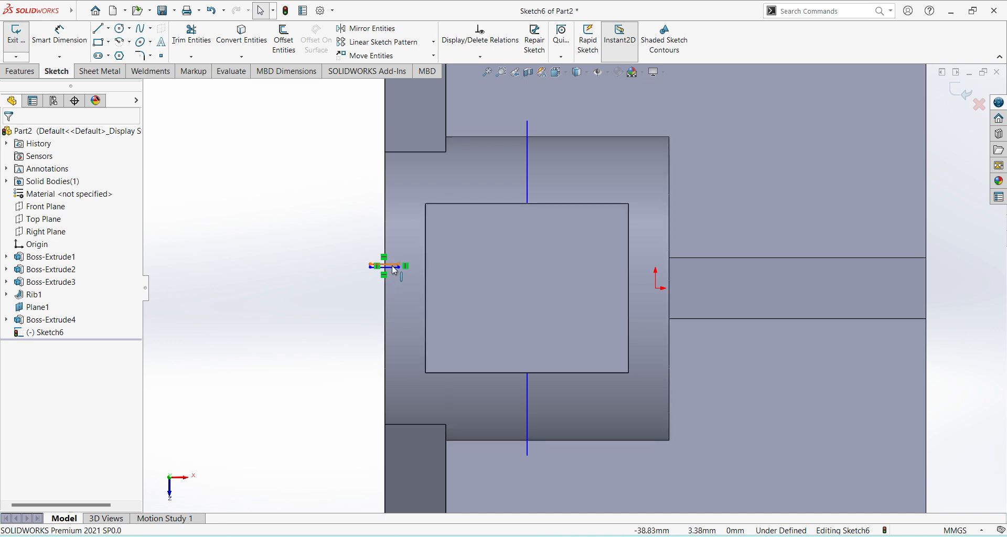
Delete all four lines of the tiny rectangle at the boss's outer edge.
{"action": "scroll", "coordinate": [397, 272], "scroll_direction": "down", "scroll_amount": 4}
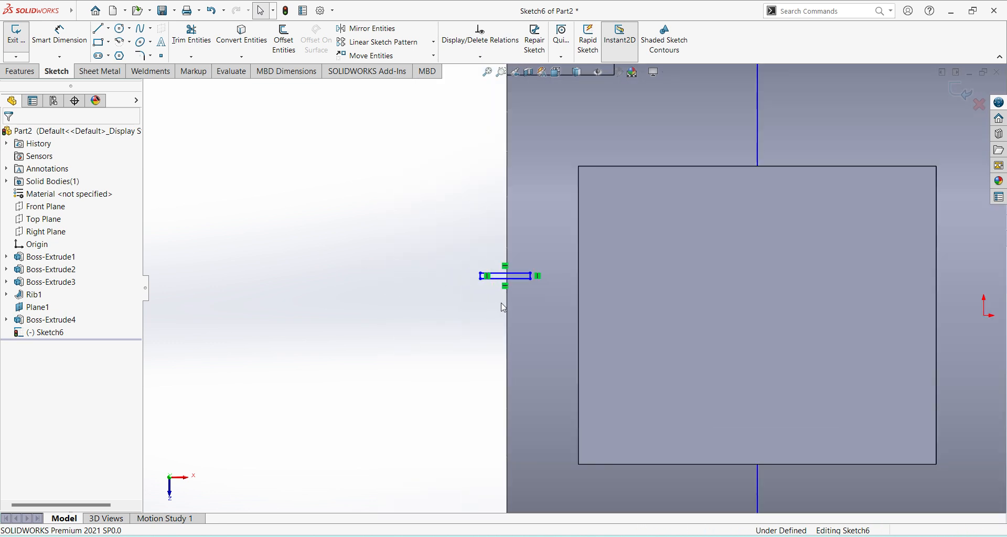
{"action": "left_click_drag", "start_coordinate": [486, 301], "coordinate": [461, 244]}
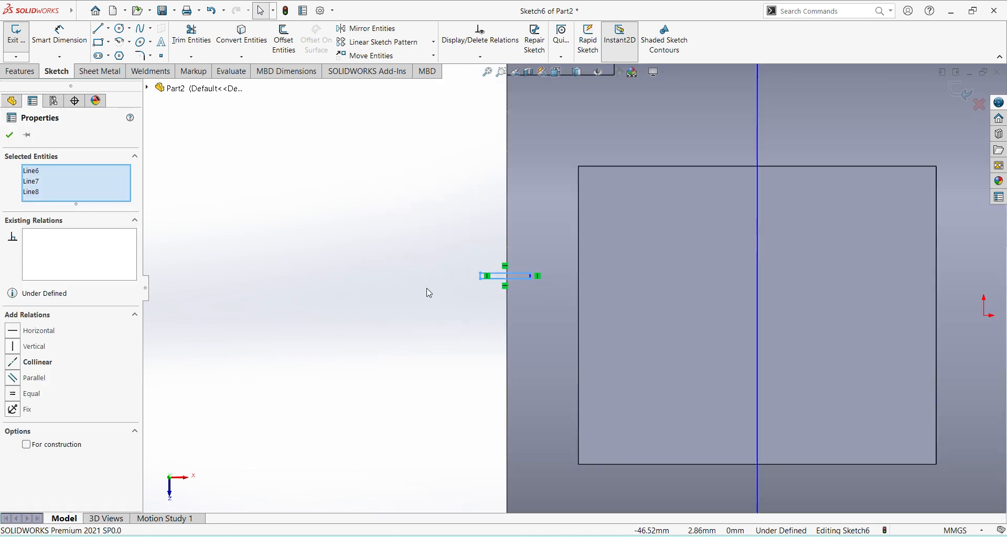
{"action": "left_click", "coordinate": [628, 373]}
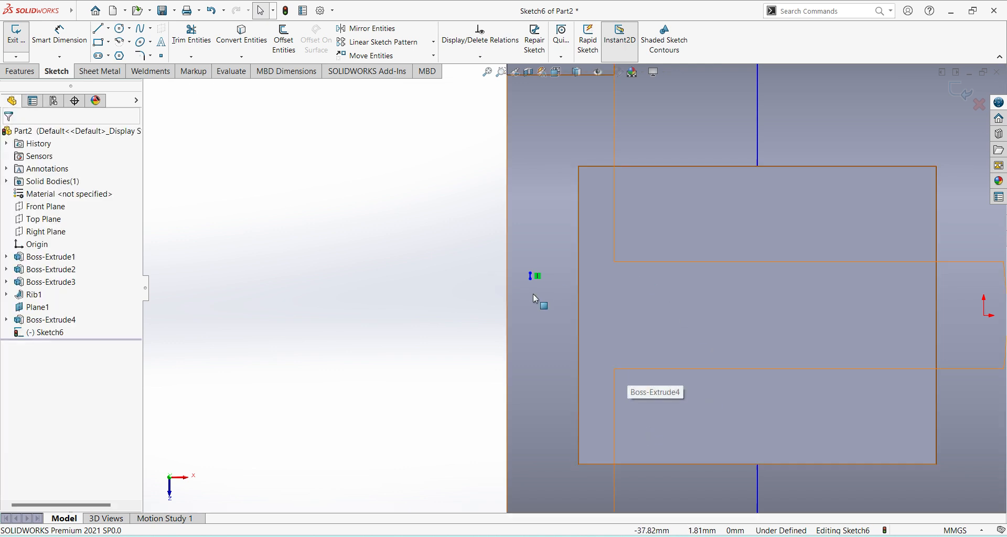
{"action": "scroll", "coordinate": [551, 283], "scroll_direction": "down", "scroll_amount": 3}
{"action": "scroll", "coordinate": [552, 287], "scroll_direction": "down", "scroll_amount": 1}
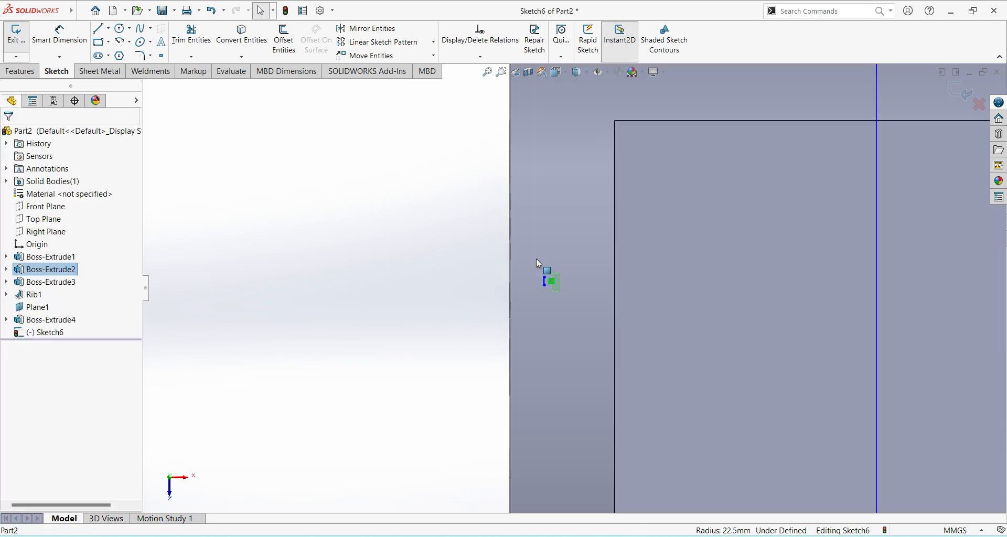
{"action": "left_click", "coordinate": [549, 281]}
{"action": "key", "text": "Delete"}
Sketch a corner rectangle about 14.7 mm tall across the lug and boss, extending beyond both ends of the boss.
{"action": "scroll", "coordinate": [400, 253], "scroll_direction": "down", "scroll_amount": 3}
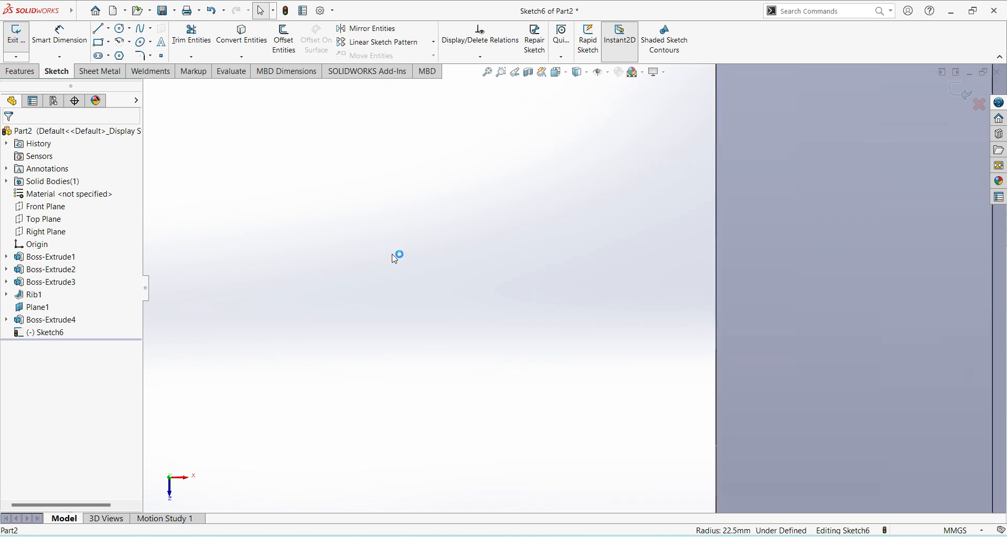
{"action": "scroll", "coordinate": [460, 277], "scroll_direction": "up", "scroll_amount": 5}
{"action": "scroll", "coordinate": [450, 278], "scroll_direction": "up", "scroll_amount": 3}
{"action": "scroll", "coordinate": [721, 290], "scroll_direction": "up", "scroll_amount": 5}
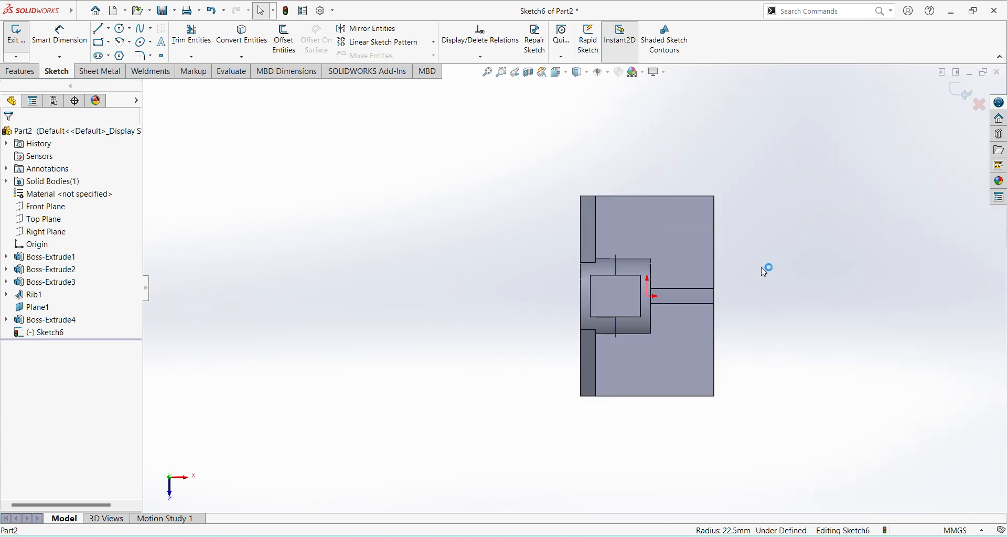
{"action": "scroll", "coordinate": [731, 269], "scroll_direction": "down", "scroll_amount": 2}
{"action": "left_click", "coordinate": [99, 41]}
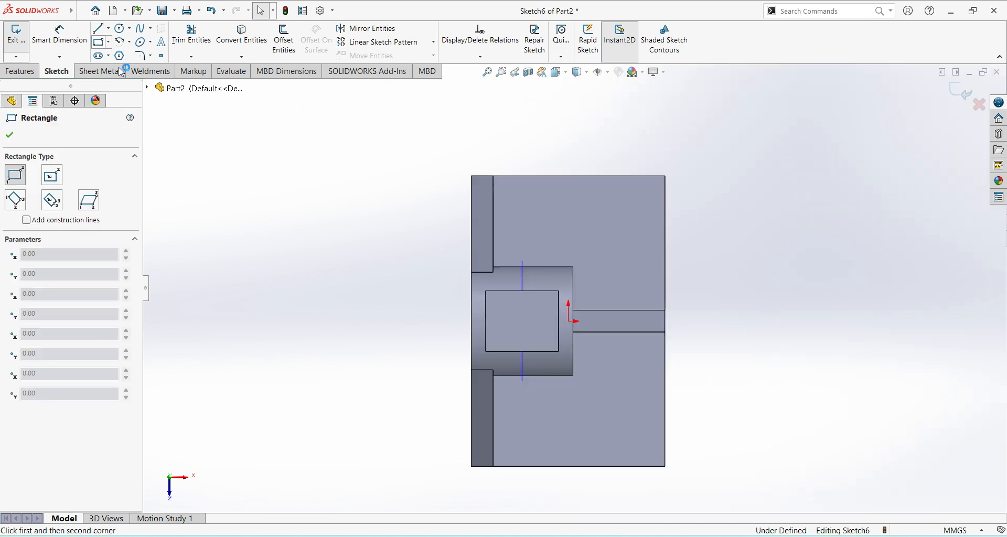
{"action": "left_click", "coordinate": [461, 303]}
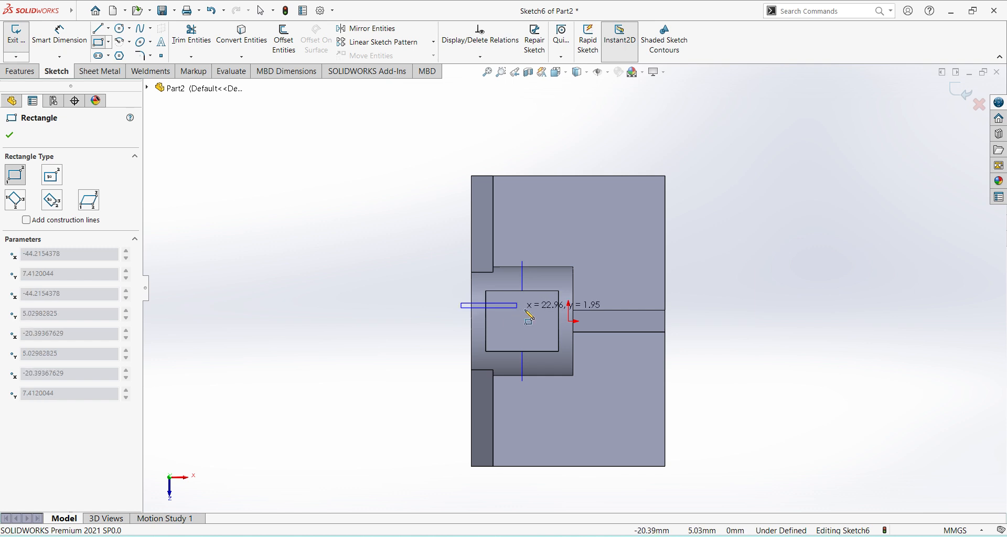
{"action": "left_click", "coordinate": [604, 338]}
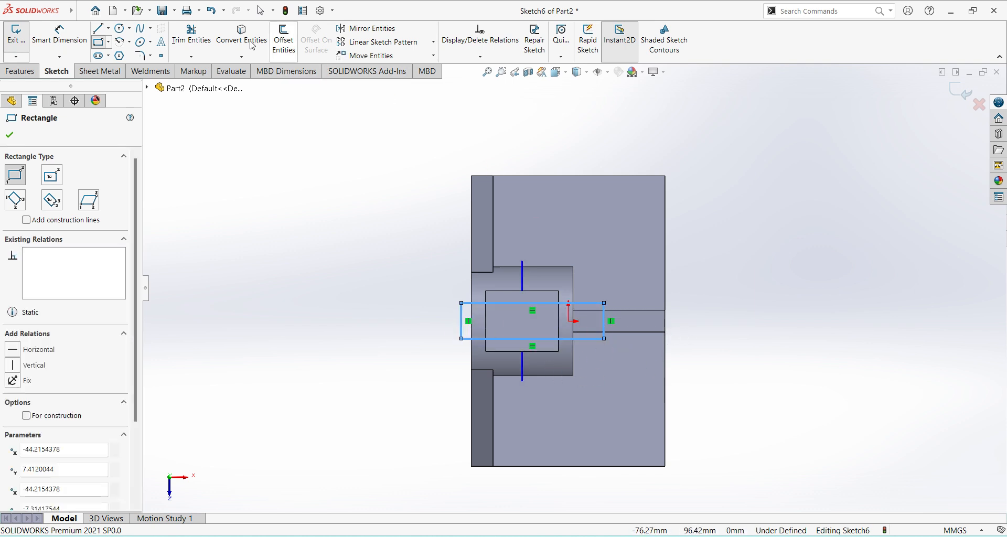
Dimension the rectangle's short wall-side edge to 3 mm.
{"action": "left_click", "coordinate": [59, 35]}
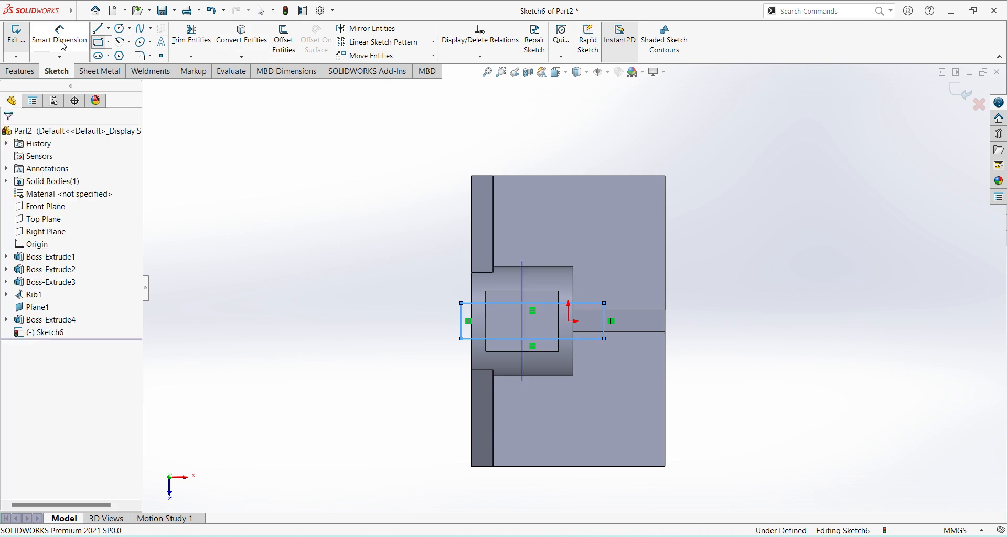
{"action": "left_click", "coordinate": [463, 329]}
{"action": "left_click", "coordinate": [426, 325]}
{"action": "type", "text": "3"}
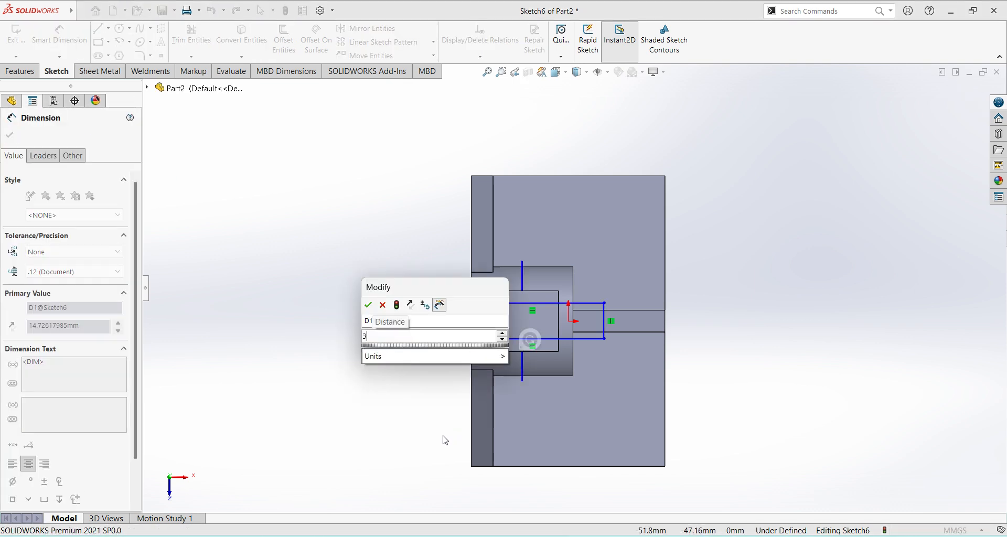
{"action": "key", "text": "Return"}
{"action": "scroll", "coordinate": [540, 343], "scroll_direction": "up", "scroll_amount": 2}
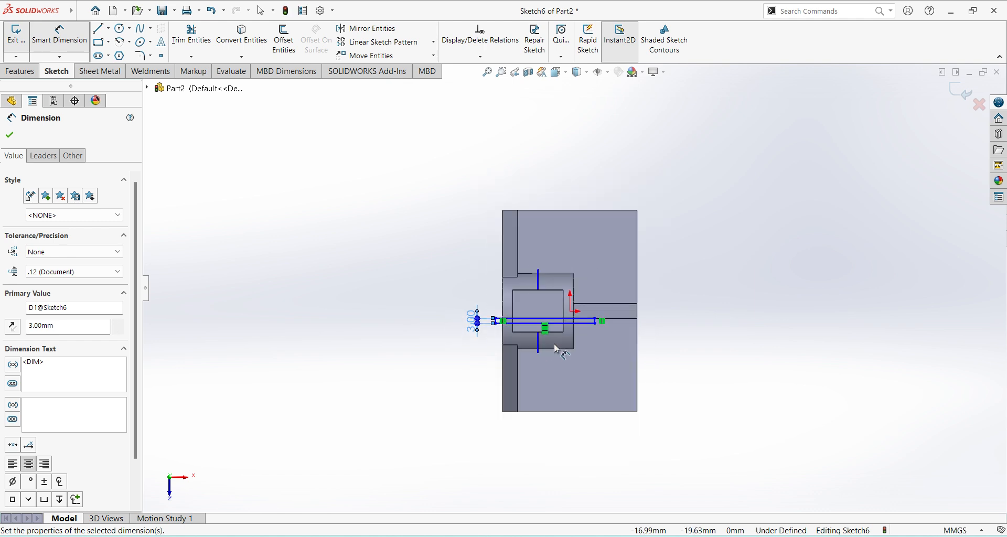
{"action": "scroll", "coordinate": [580, 334], "scroll_direction": "down", "scroll_amount": 5}
{"action": "scroll", "coordinate": [578, 331], "scroll_direction": "down", "scroll_amount": 1}
{"action": "key", "text": "Escape"}
Add a horizontal relation between the midpoint of the rectangle's rib-side short line and the origin.
{"action": "scroll", "coordinate": [608, 304], "scroll_direction": "up", "scroll_amount": 1}
{"action": "scroll", "coordinate": [609, 304], "scroll_direction": "down", "scroll_amount": 4}
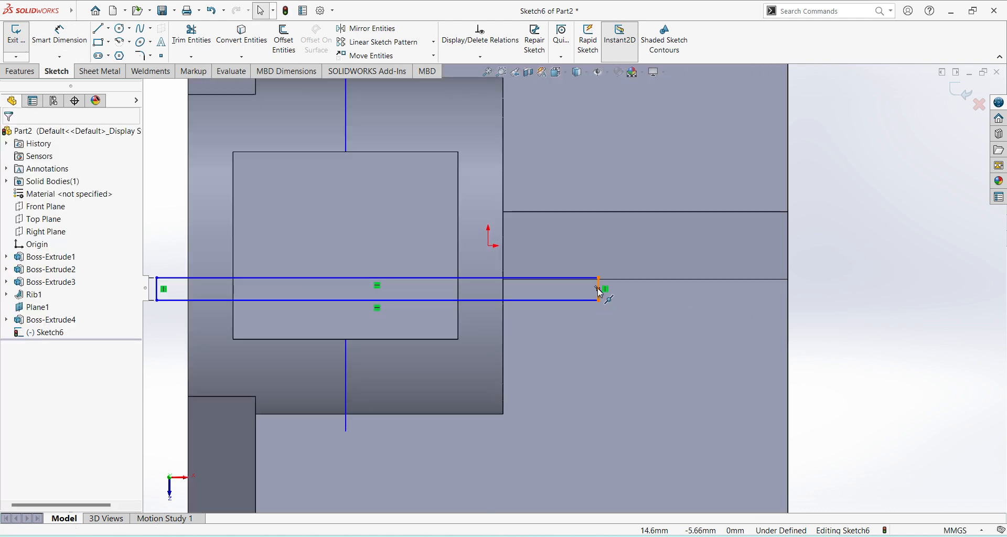
{"action": "left_click", "coordinate": [598, 289]}
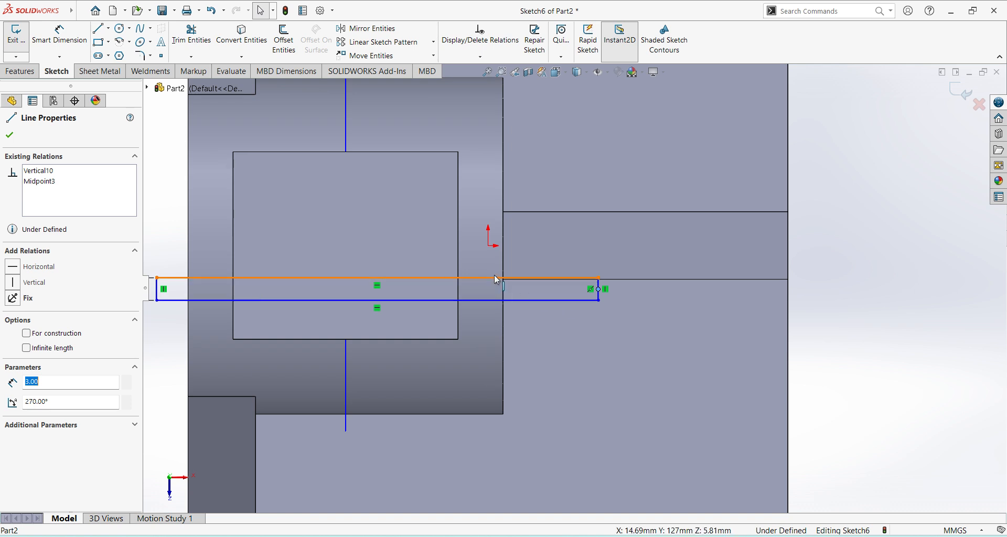
{"action": "key", "text": "Escape"}
{"action": "left_click", "coordinate": [488, 247]}
{"action": "left_click", "coordinate": [14, 321]}
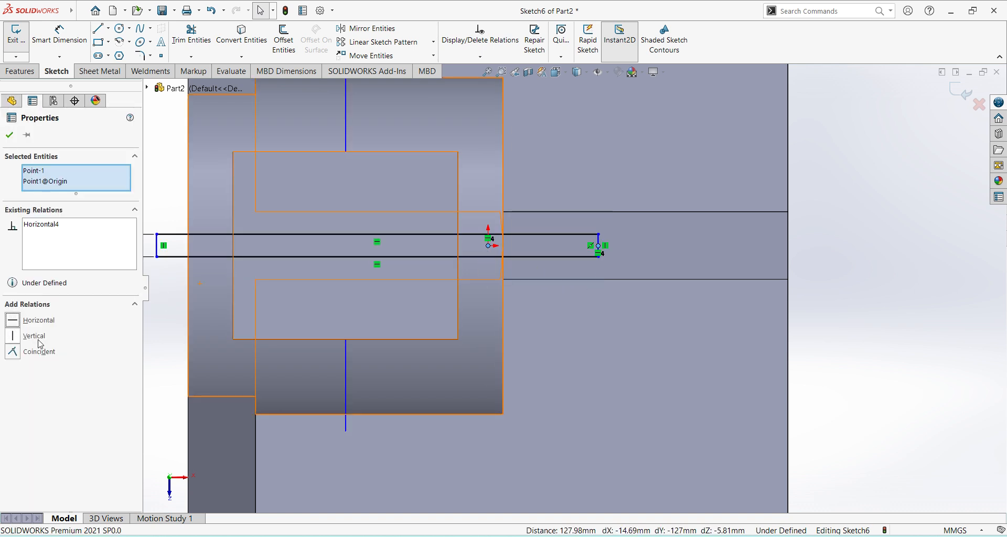
Make the rectangle's rib-side short line collinear with the boss's adjacent end edge.
{"action": "left_click", "coordinate": [599, 245]}
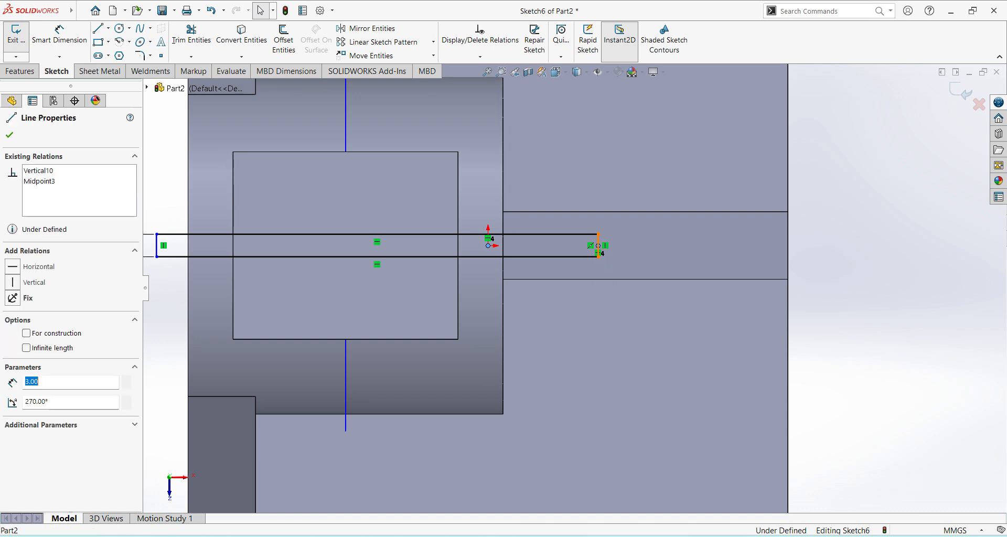
{"action": "left_click", "coordinate": [503, 301], "text": "ctrl"}
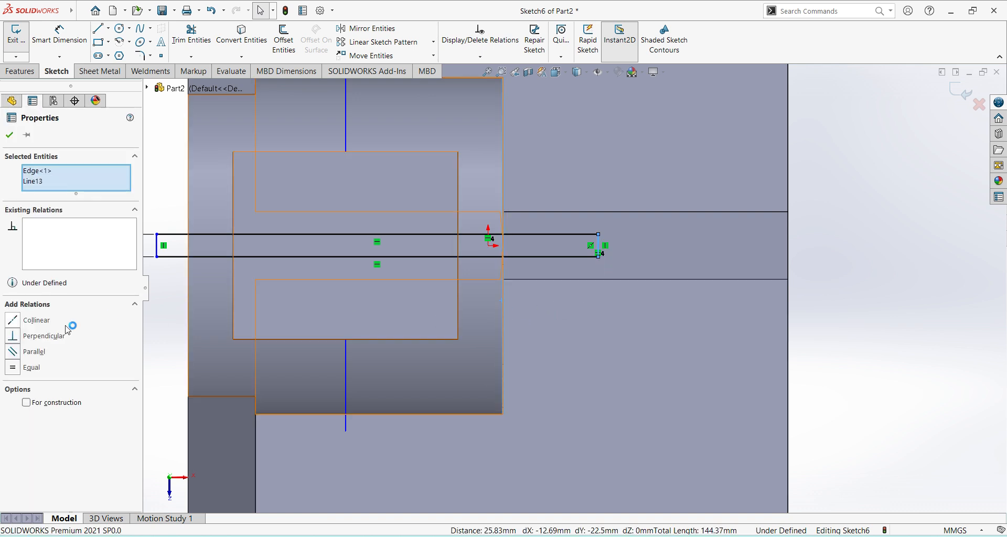
{"action": "left_click", "coordinate": [12, 323]}
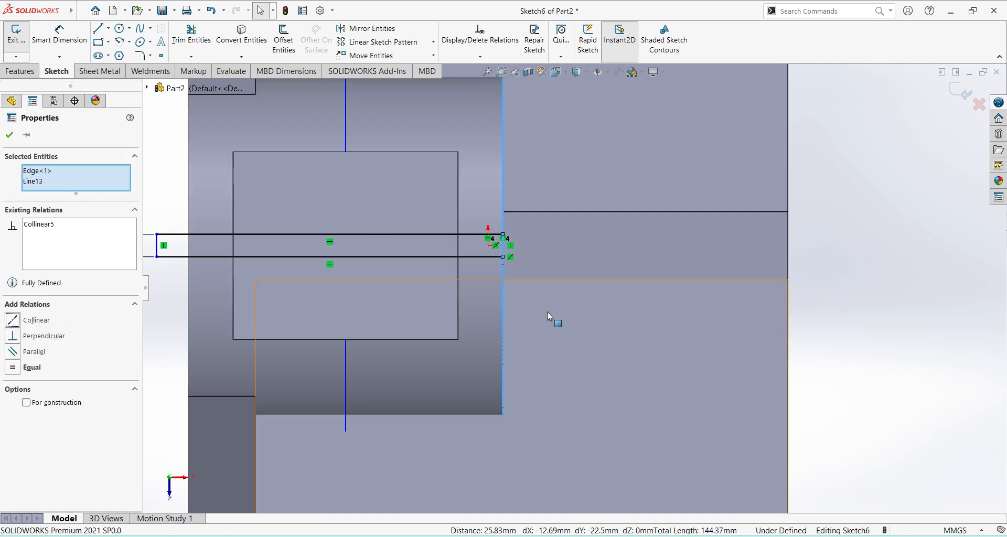
{"action": "scroll", "coordinate": [663, 298], "scroll_direction": "up", "scroll_amount": 2}
{"action": "scroll", "coordinate": [291, 264], "scroll_direction": "down", "scroll_amount": 2}
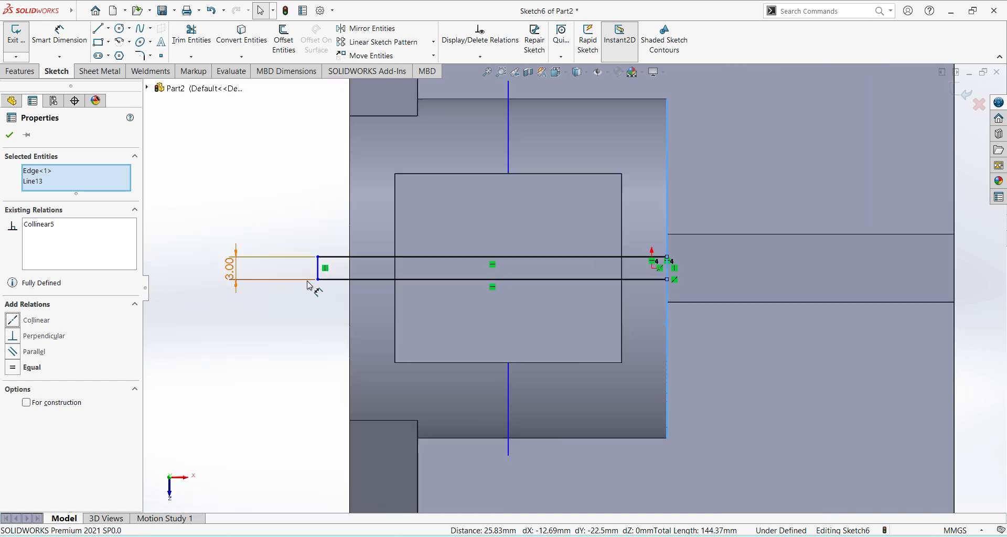
{"action": "left_click", "coordinate": [319, 273], "text": "ctrl"}
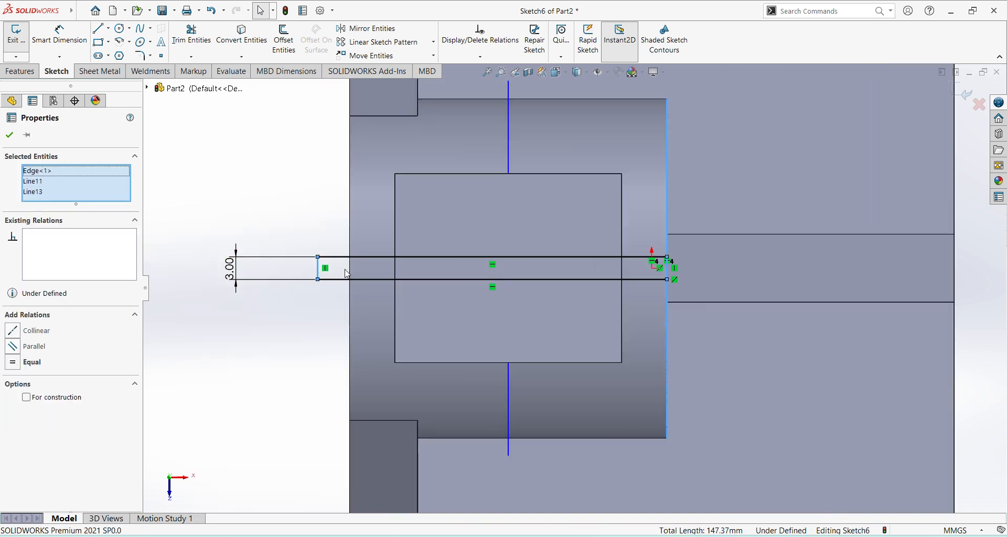
{"action": "left_click", "coordinate": [349, 274], "text": "ctrl"}
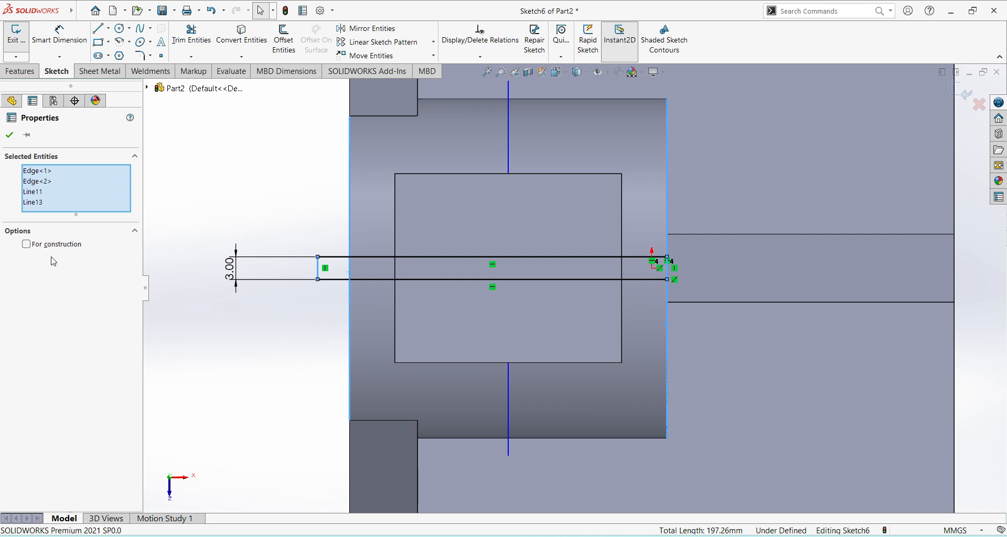
{"action": "left_click", "coordinate": [254, 309]}
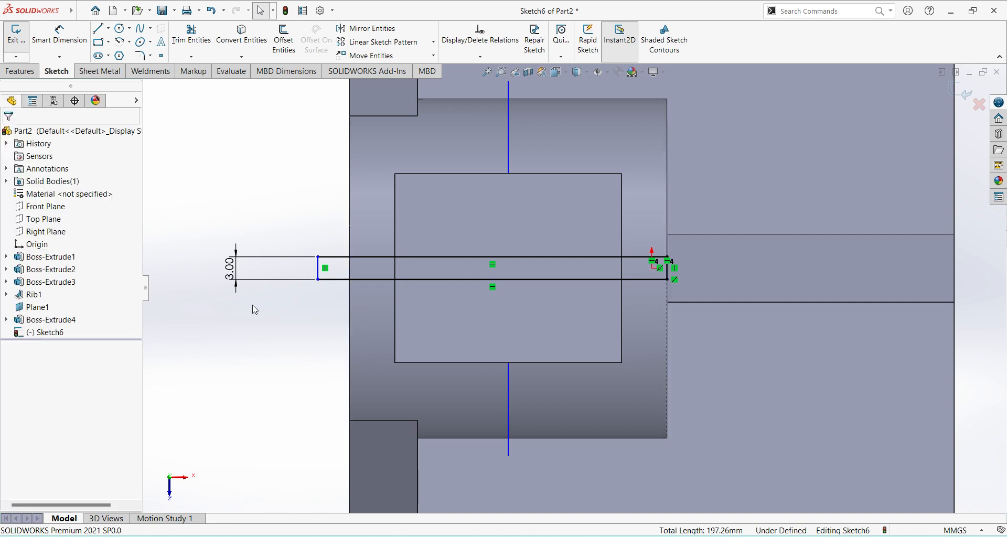
{"action": "left_click", "coordinate": [350, 269], "text": "ctrl"}
{"action": "left_click", "coordinate": [319, 273], "text": "ctrl"}
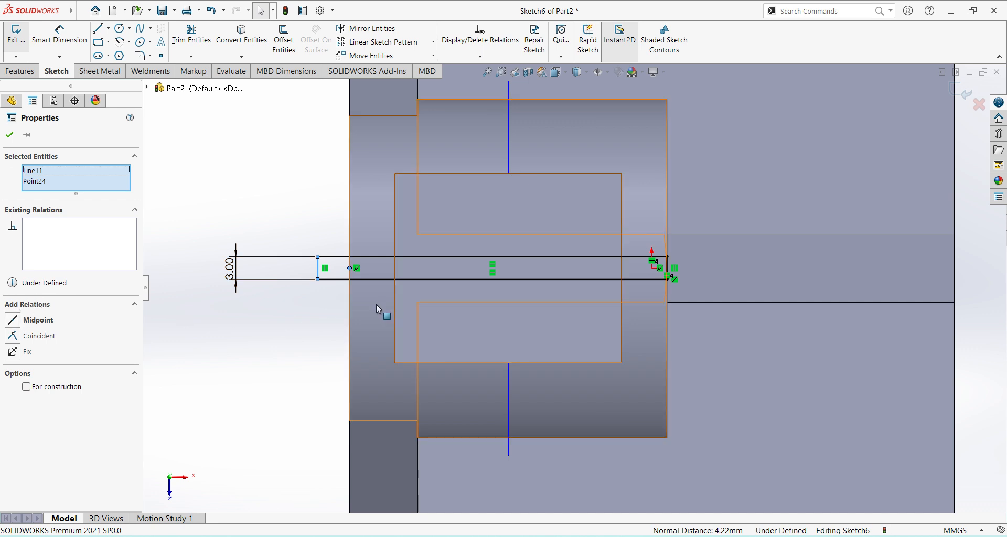
{"action": "left_click", "coordinate": [330, 304]}
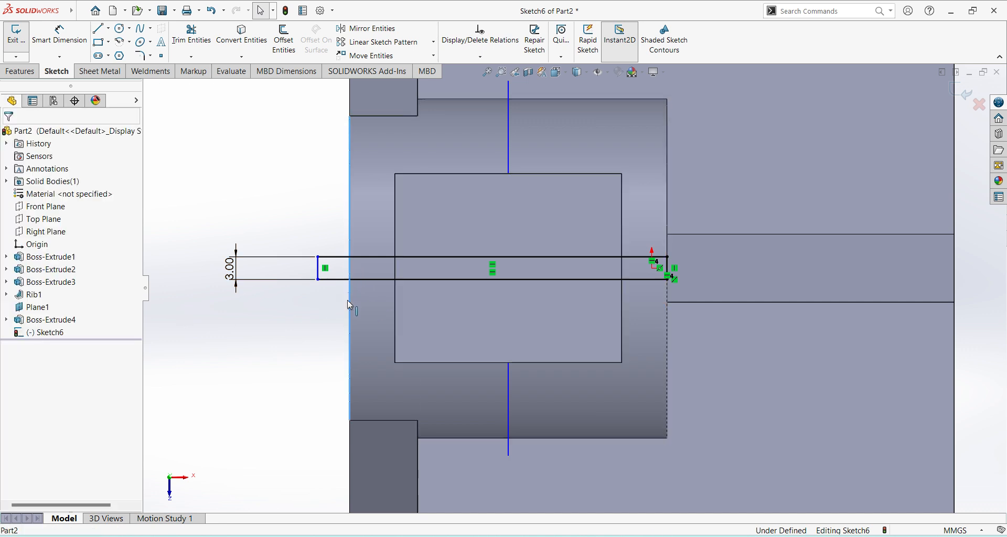
{"action": "left_click", "coordinate": [318, 274]}
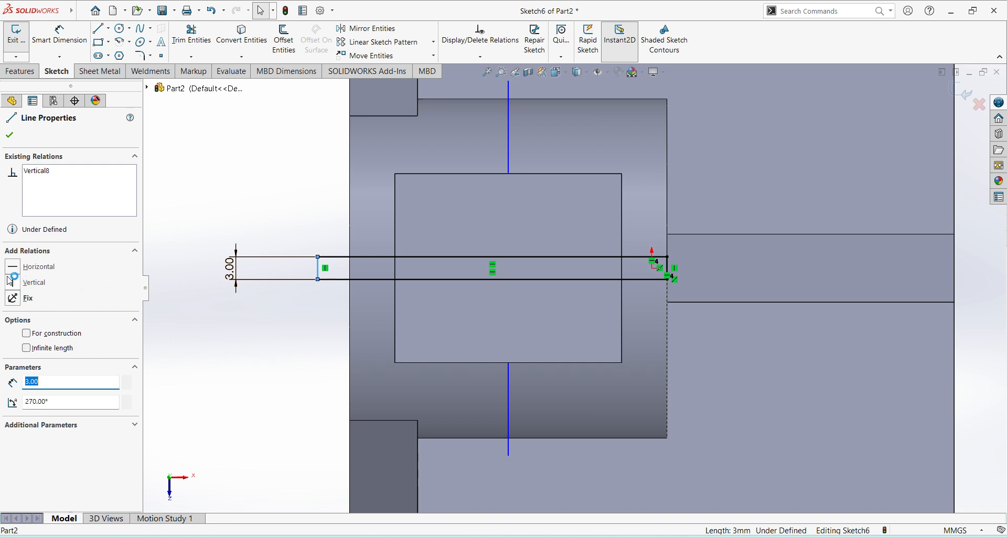
{"action": "left_click", "coordinate": [20, 285]}
{"action": "left_click", "coordinate": [234, 378]}
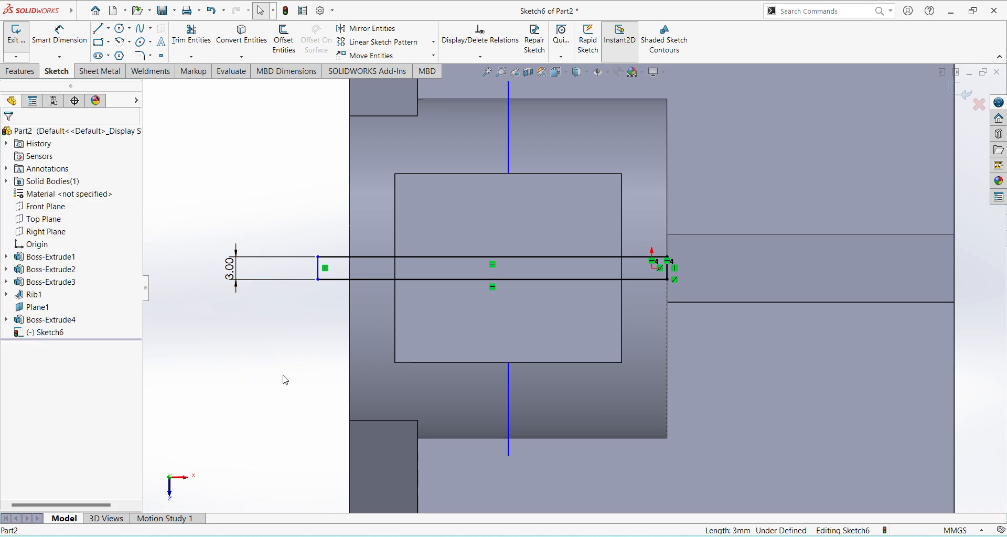
Make the rectangle's wall-side short line collinear with the boss's end edge on the wall side.
{"action": "scroll", "coordinate": [280, 273], "scroll_direction": "down", "scroll_amount": 2}
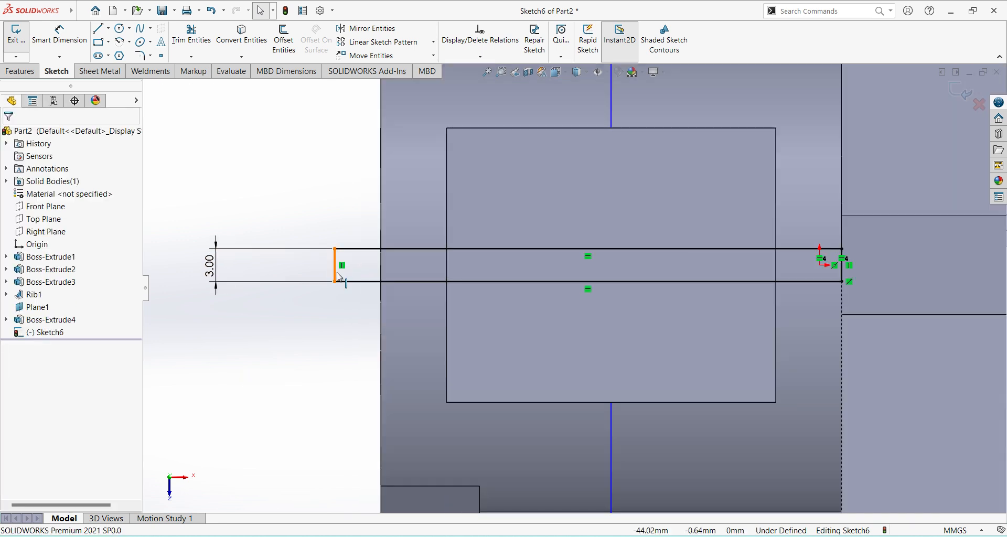
{"action": "left_click", "coordinate": [336, 277]}
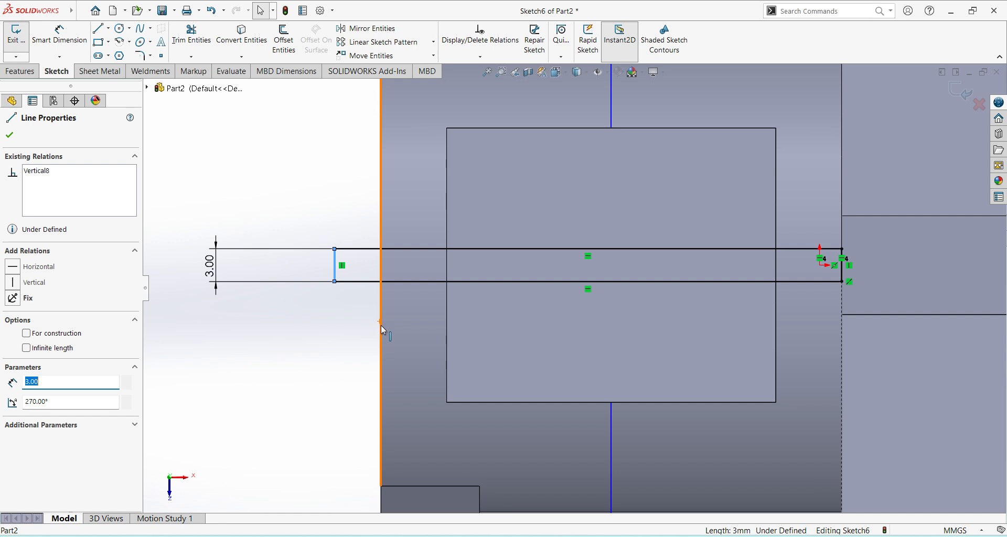
{"action": "left_click", "coordinate": [381, 325], "text": "ctrl"}
{"action": "left_click", "coordinate": [16, 324]}
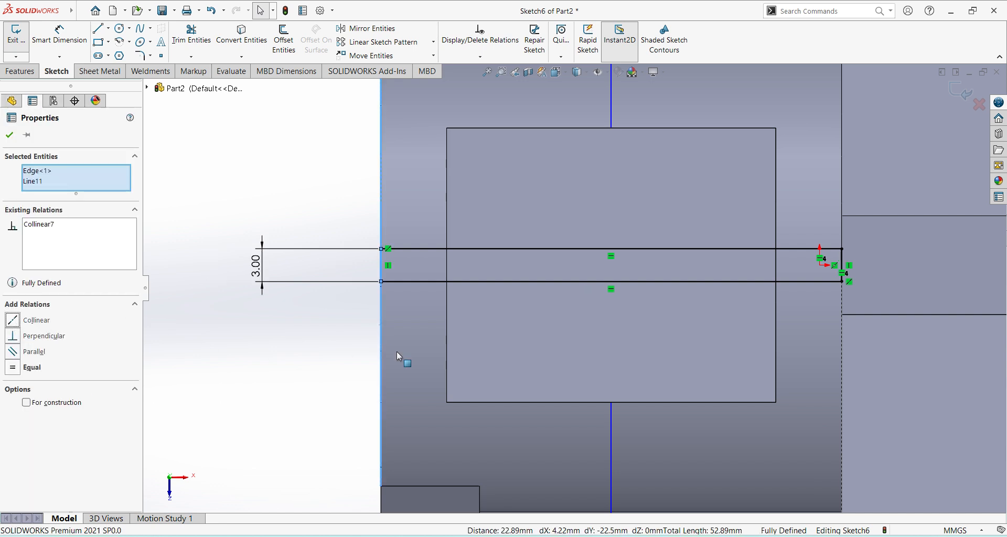
{"action": "key", "text": "Escape"}
Exit the slot sketch, keeping its changes.
{"action": "scroll", "coordinate": [420, 279], "scroll_direction": "down", "scroll_amount": 4}
{"action": "scroll", "coordinate": [502, 286], "scroll_direction": "up", "scroll_amount": 8}
{"action": "scroll", "coordinate": [771, 312], "scroll_direction": "up", "scroll_amount": 2}
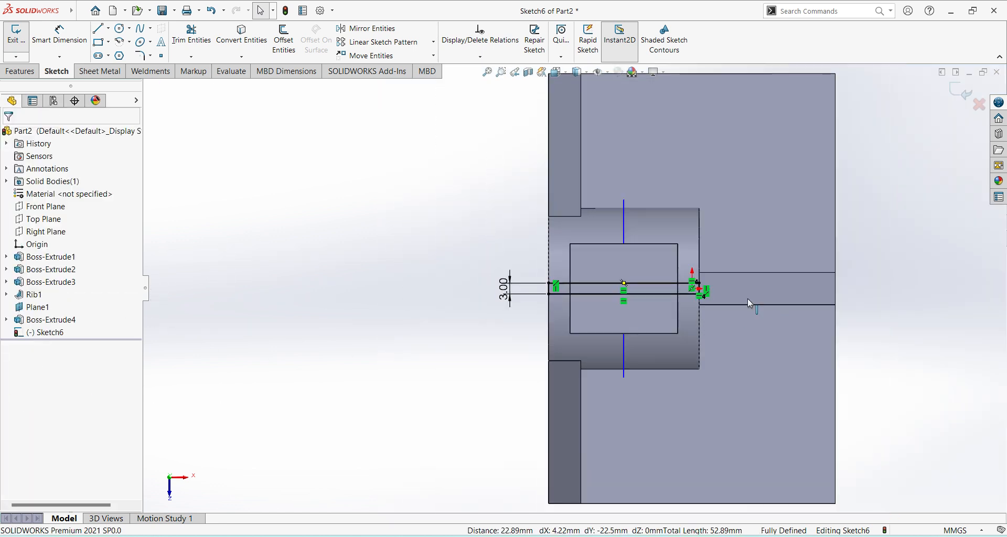
{"action": "left_click", "coordinate": [979, 103]}
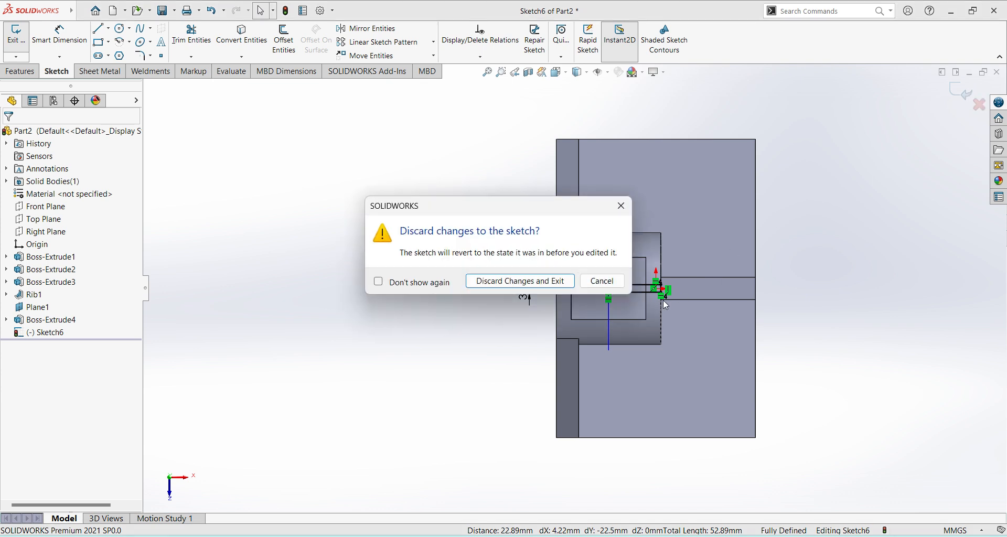
{"action": "left_click", "coordinate": [602, 280]}
{"action": "left_click", "coordinate": [969, 101]}
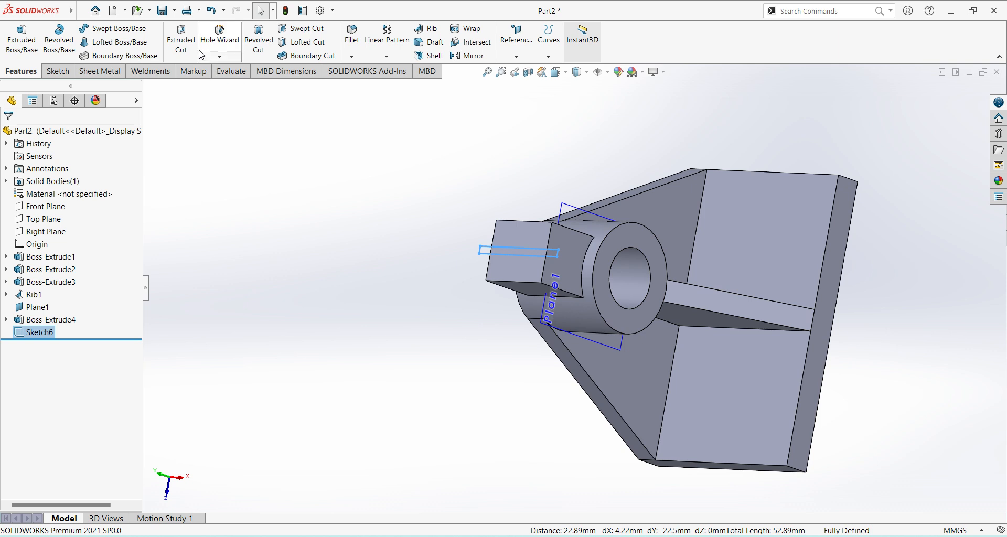
Extrude-cut the slot rectangle through the lug with the Up To Surface end condition, ending at the boss's inner bore face.
{"action": "left_click", "coordinate": [181, 39]}
{"action": "middle_click_drag", "start_coordinate": [628, 325], "coordinate": [524, 304]}
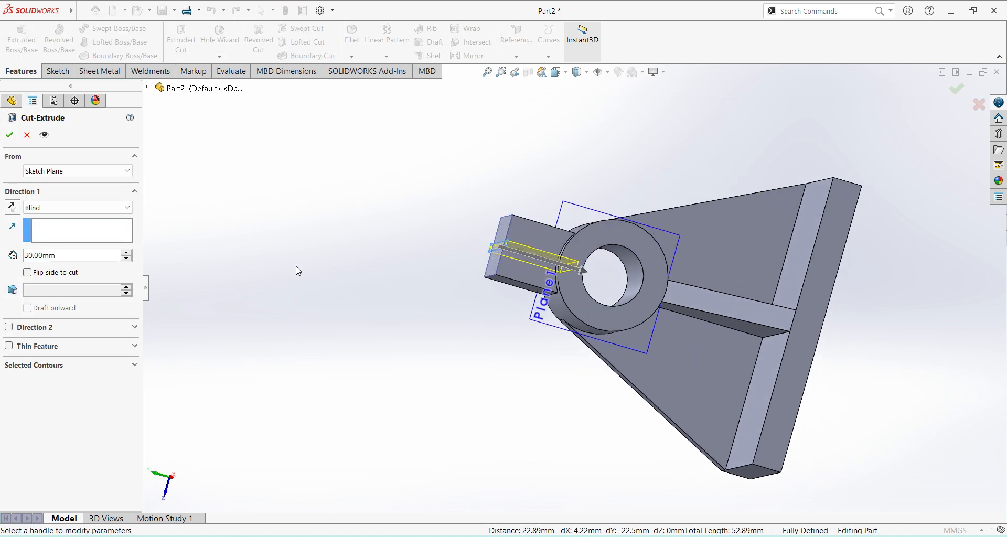
{"action": "left_click", "coordinate": [125, 208]}
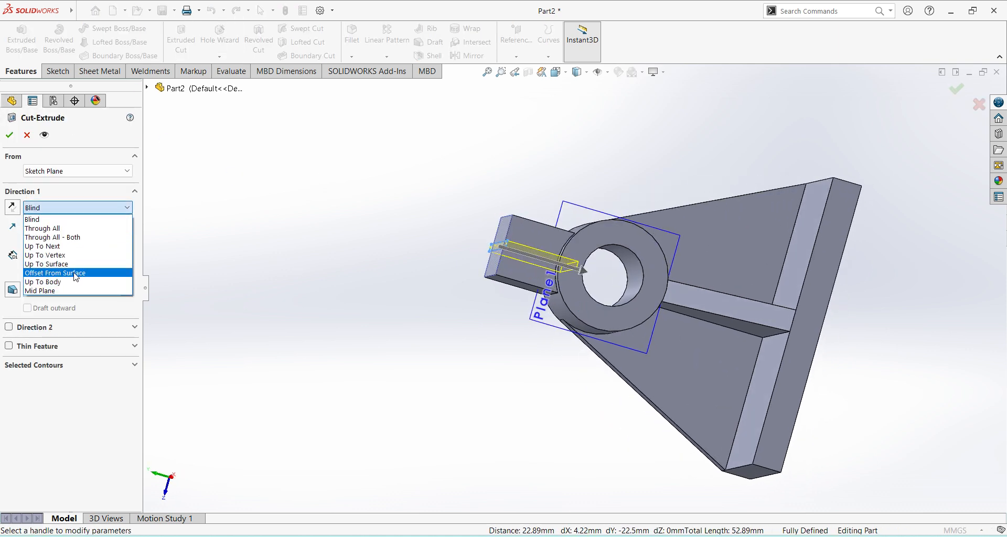
{"action": "left_click", "coordinate": [76, 264]}
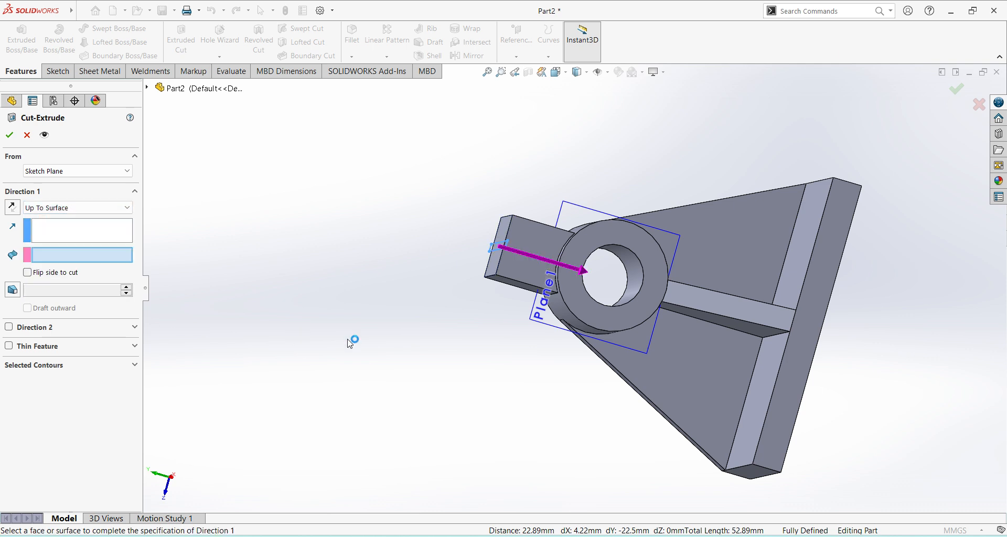
{"action": "middle_click_drag", "start_coordinate": [353, 342], "coordinate": [297, 335]}
{"action": "left_click", "coordinate": [603, 269]}
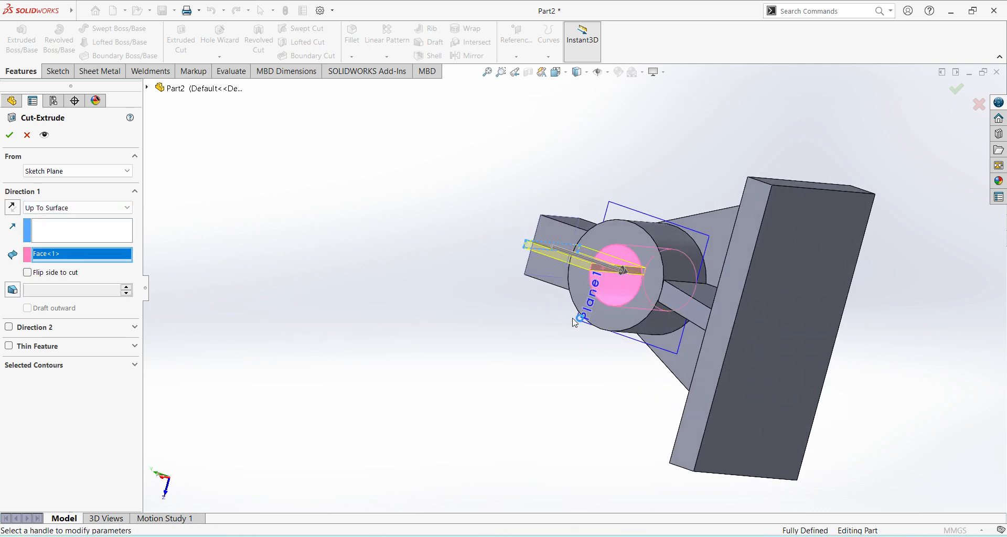
{"action": "middle_click_drag", "start_coordinate": [547, 318], "coordinate": [493, 309]}
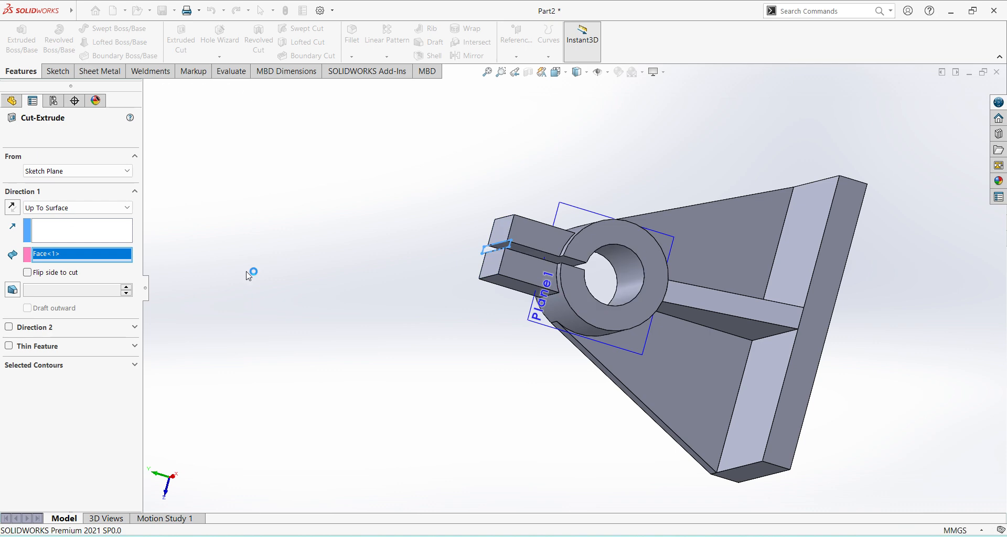
Show the finished slot cut in the isometric view of the part.
{"action": "mouse_move", "coordinate": [458, 351]}
{"action": "middle_mouse_down"}
{"action": "mouse_move", "coordinate": [474, 330]}
{"action": "mouse_move", "coordinate": [574, 373]}
{"action": "mouse_move", "coordinate": [461, 355]}
{"action": "middle_mouse_up"}
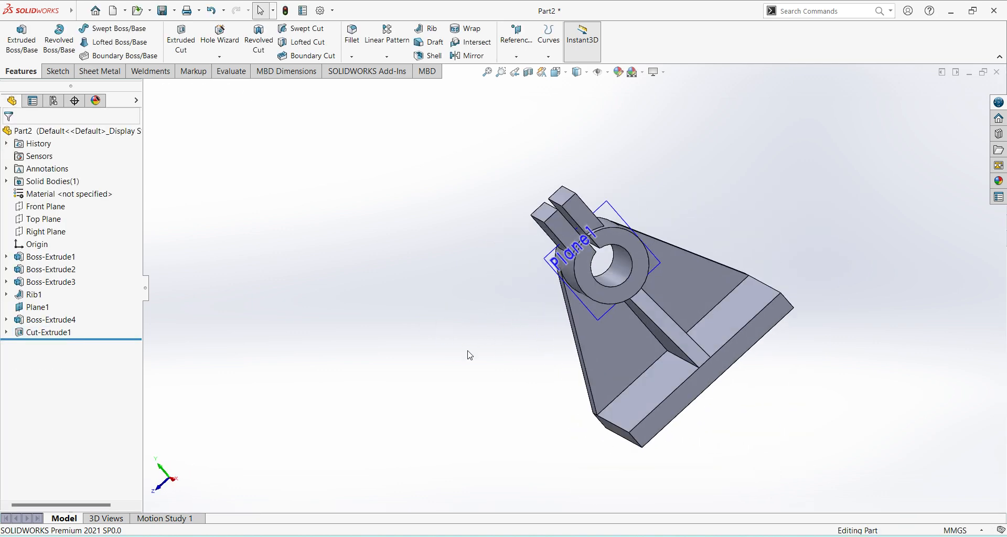
{"action": "left_click", "coordinate": [557, 72]}
{"action": "left_click", "coordinate": [614, 101]}
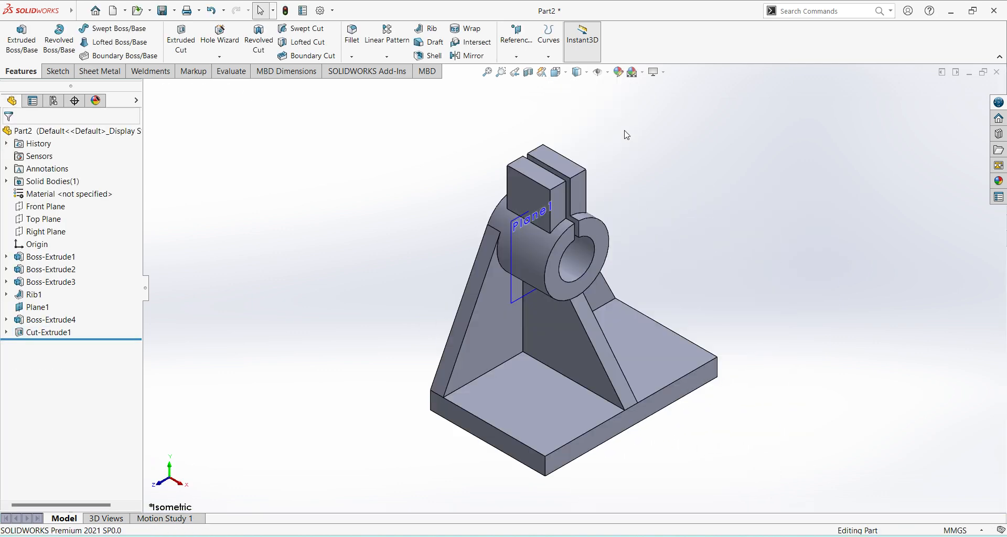
Check the reference drawing and start a sketch on the lug's outer front face, viewed normal to it.
{"action": "key", "text": "alt+Tab"}
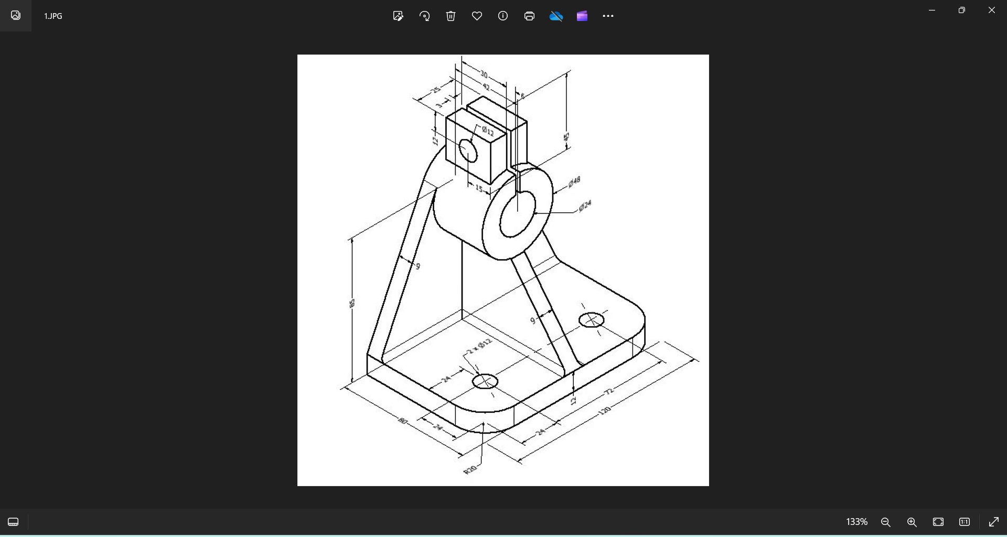
{"action": "left_click", "coordinate": [960, 11]}
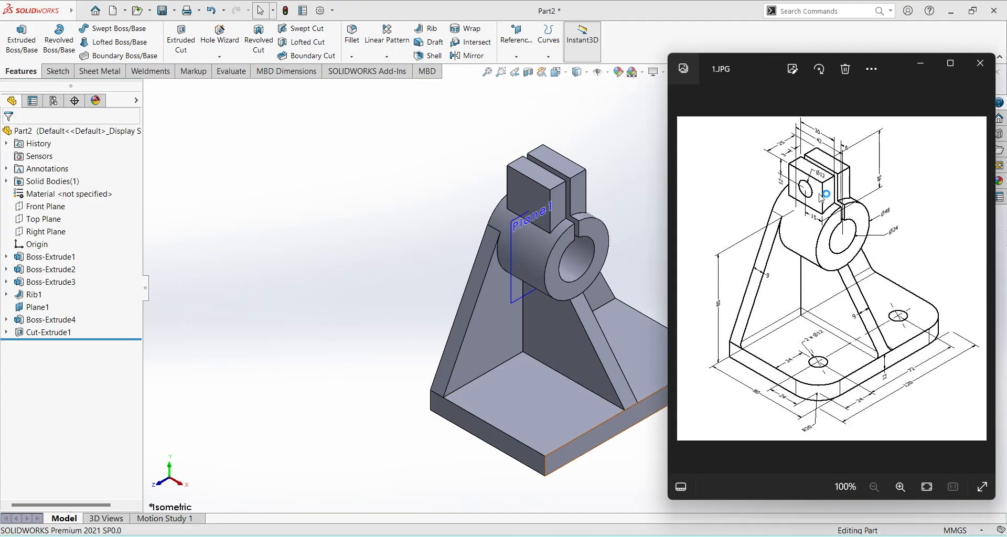
{"action": "left_click", "coordinate": [530, 198]}
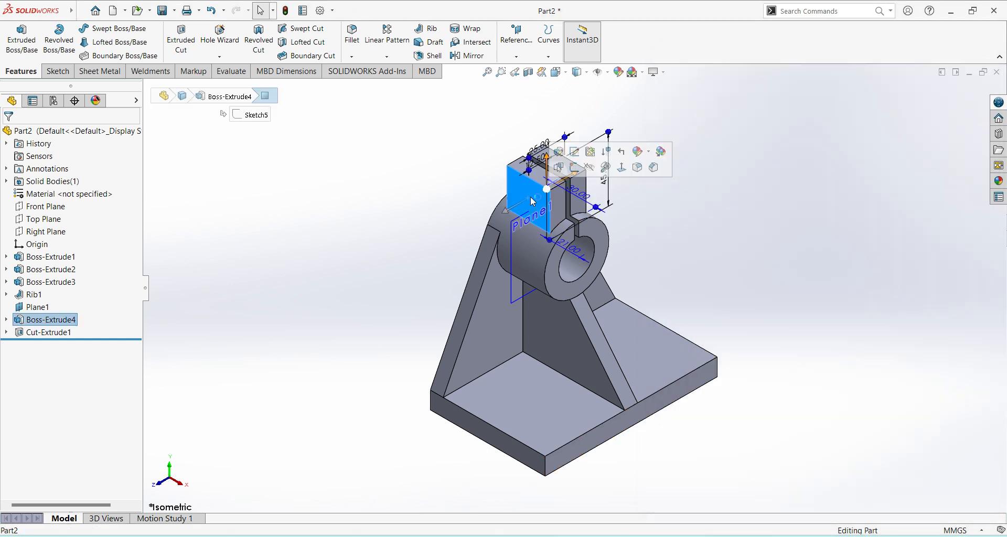
{"action": "left_click", "coordinate": [581, 171]}
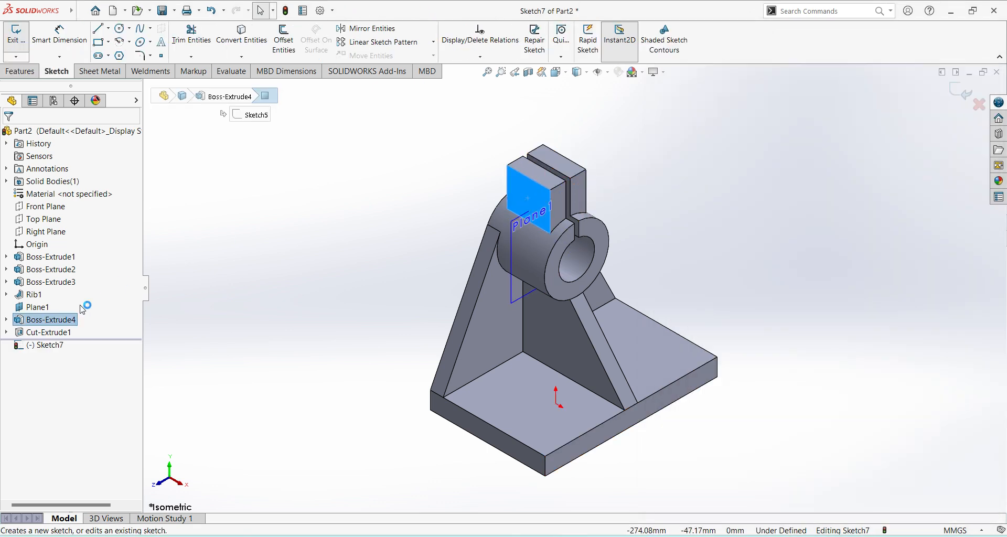
{"action": "left_click", "coordinate": [46, 354]}
{"action": "left_click", "coordinate": [52, 335]}
Consult the reference drawing and sketch a circle about 12.5 mm in diameter on the lug face, centred on its vertical midline.
{"action": "mouse_move", "coordinate": [735, 535]}
{"action": "left_click", "coordinate": [735, 488]}
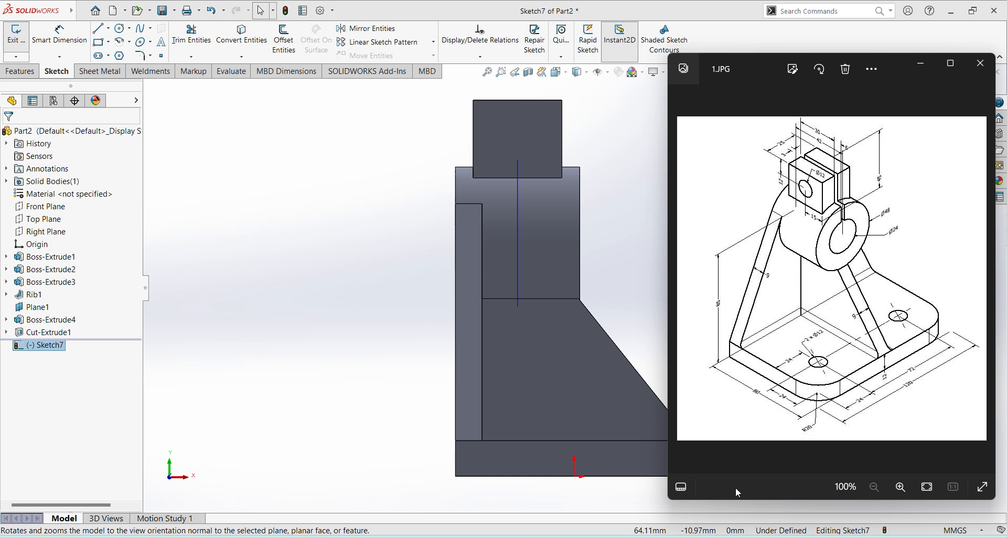
{"action": "key", "text": "alt+Tab"}
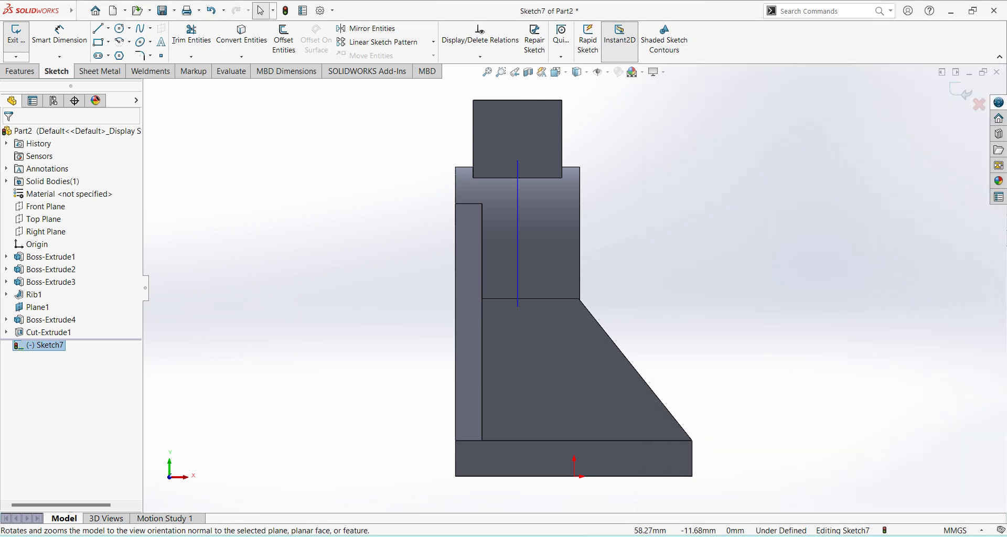
{"action": "left_click", "coordinate": [120, 29]}
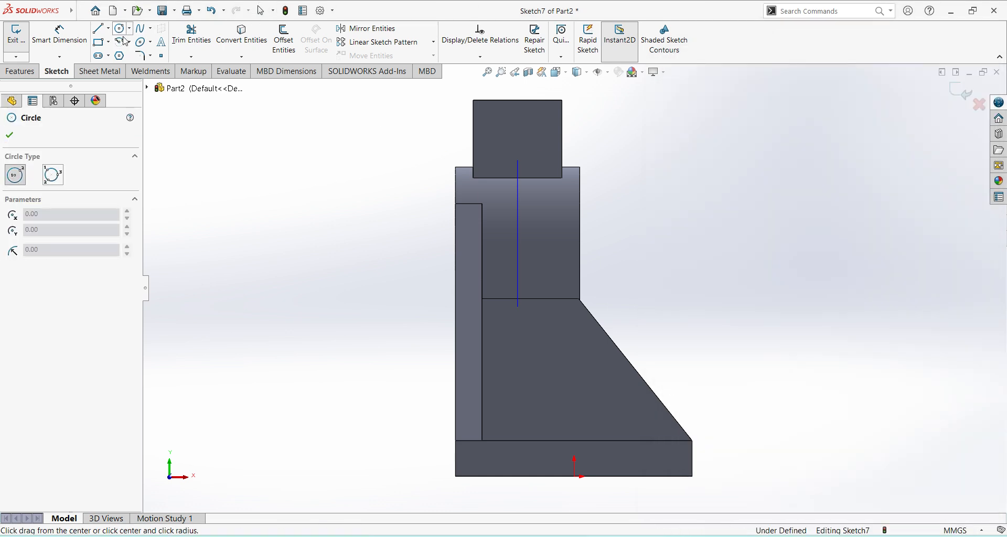
{"action": "left_click", "coordinate": [517, 135]}
{"action": "left_click", "coordinate": [531, 146]}
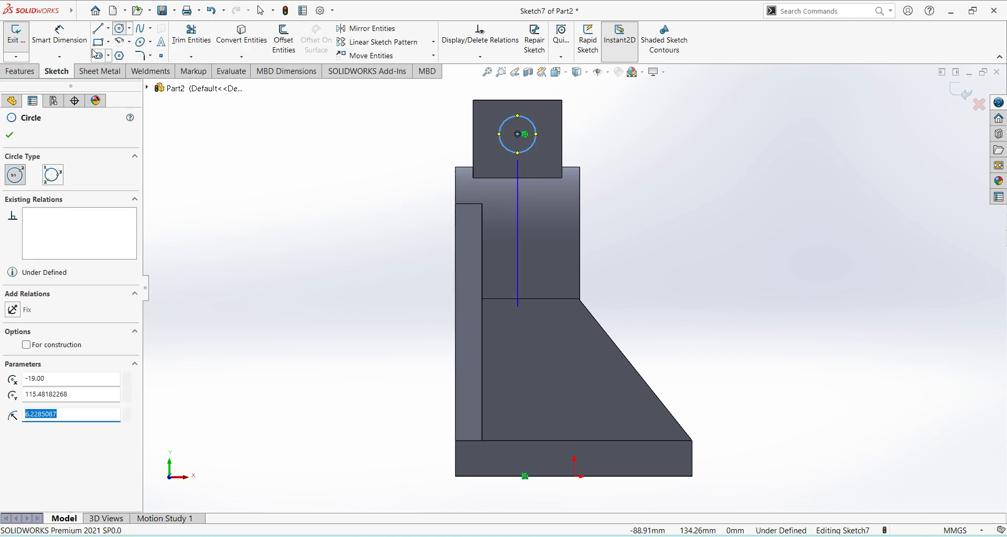
Dimension the circle's centre 12 mm below the lug's upper edge.
{"action": "left_click", "coordinate": [59, 34]}
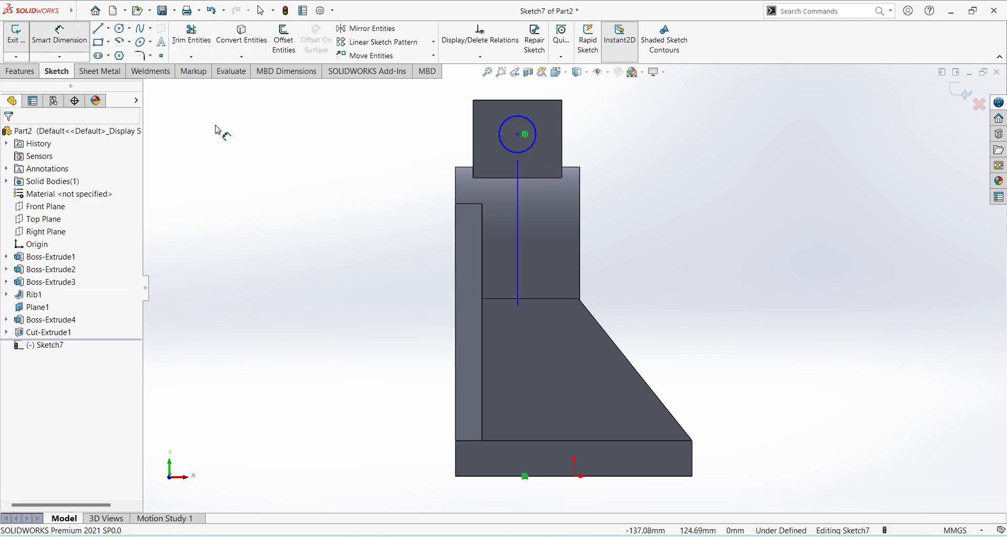
{"action": "left_click", "coordinate": [520, 116]}
{"action": "left_click", "coordinate": [519, 101]}
{"action": "left_click", "coordinate": [471, 126]}
{"action": "type", "text": "12"}
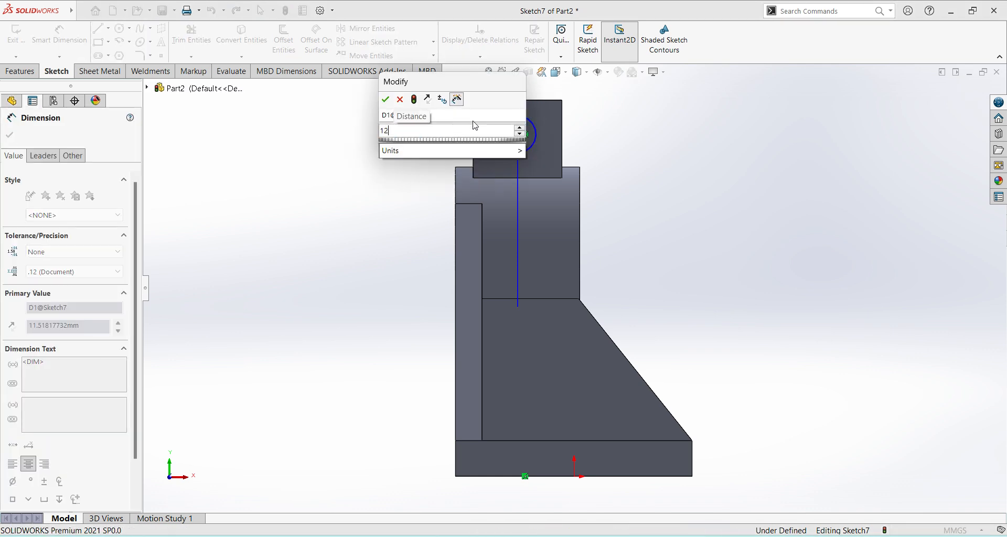
{"action": "key", "text": "Return"}
Try to dimension the horizontal distance from the circle's centre to the lug's side edge.
{"action": "left_click", "coordinate": [563, 160]}
{"action": "left_click", "coordinate": [533, 148]}
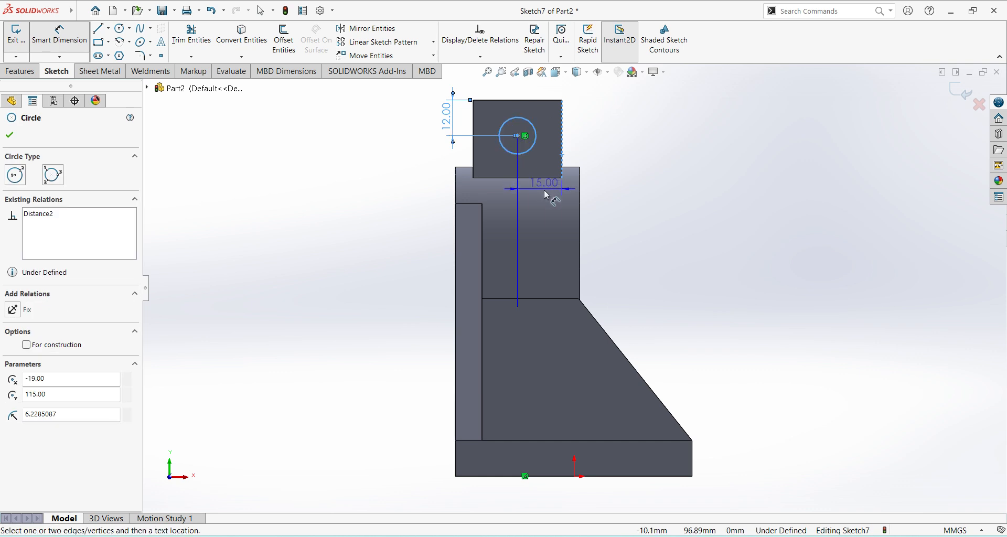
{"action": "left_click", "coordinate": [543, 191]}
{"action": "key", "text": "Escape"}
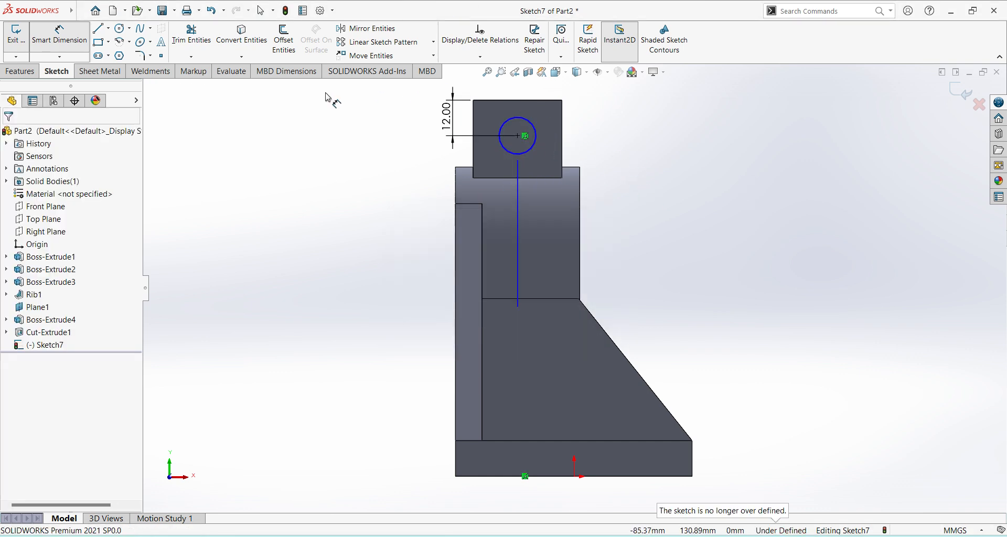
Set the lug circle's diameter to 12 mm and exit the sketch, keeping its changes.
{"action": "left_click", "coordinate": [514, 117]}
{"action": "left_click", "coordinate": [596, 121]}
{"action": "type", "text": "12.4570174mm"}
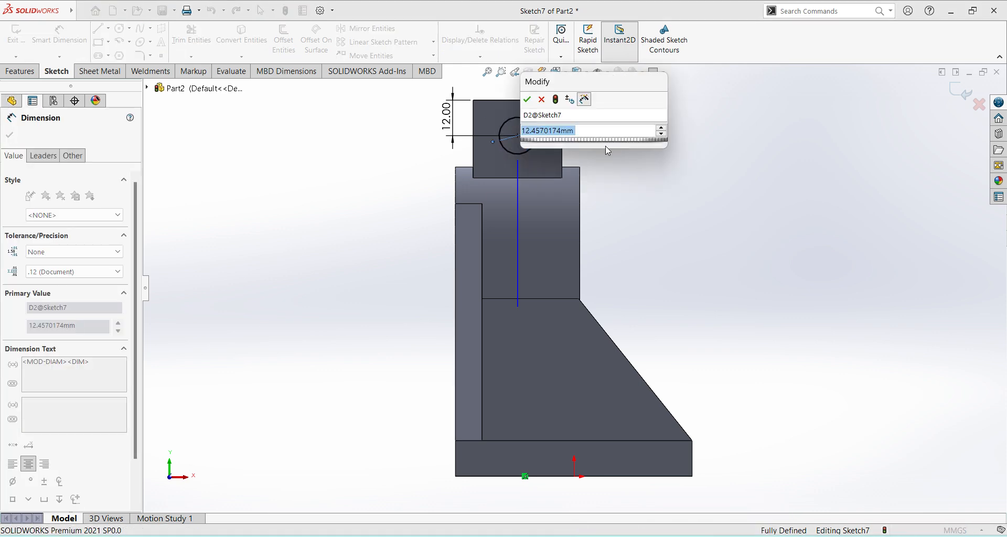
{"action": "key", "text": "Return"}
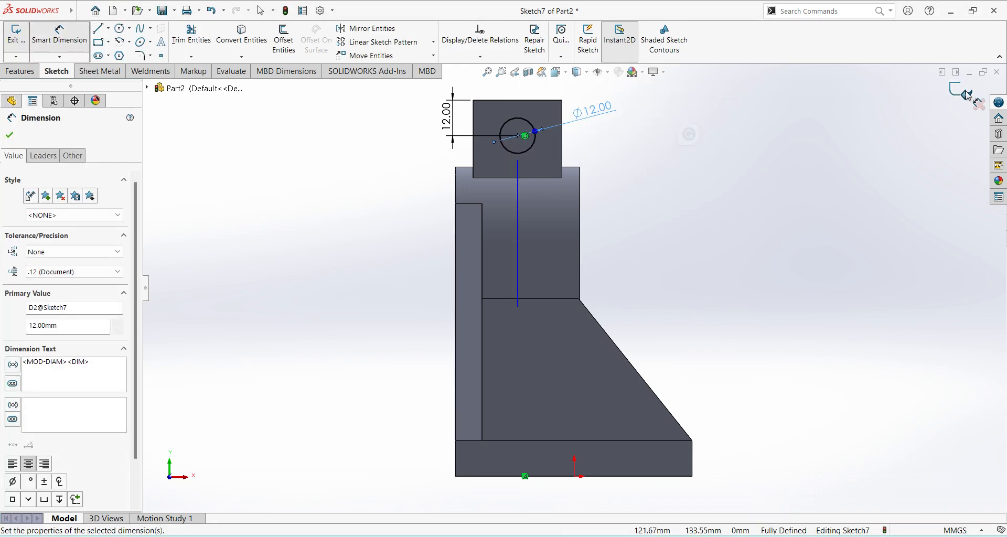
{"action": "left_click", "coordinate": [964, 93]}
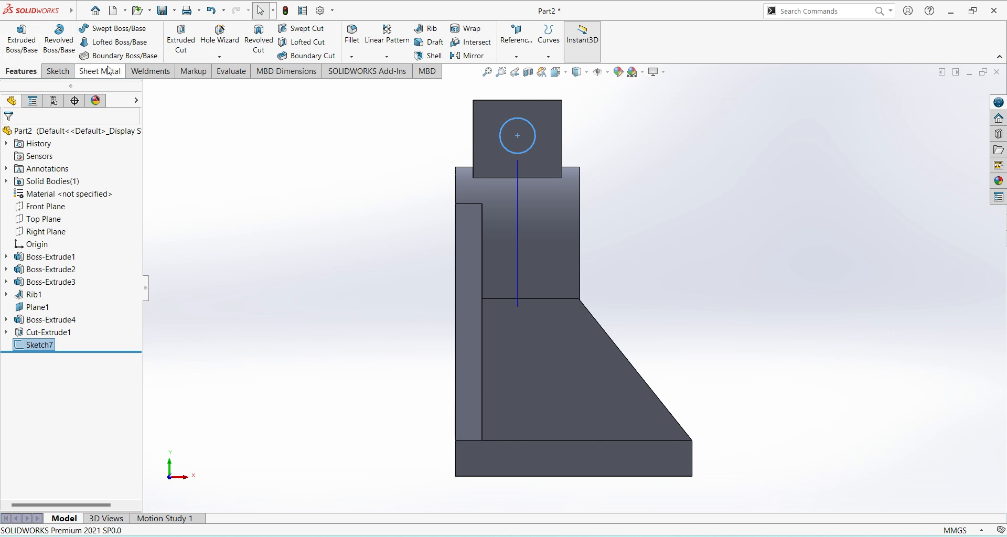
Extrude-cut the 12 mm circle through both lug halves with Up To Surface, ending at the lug's opposite outer face.
{"action": "left_click", "coordinate": [181, 38]}
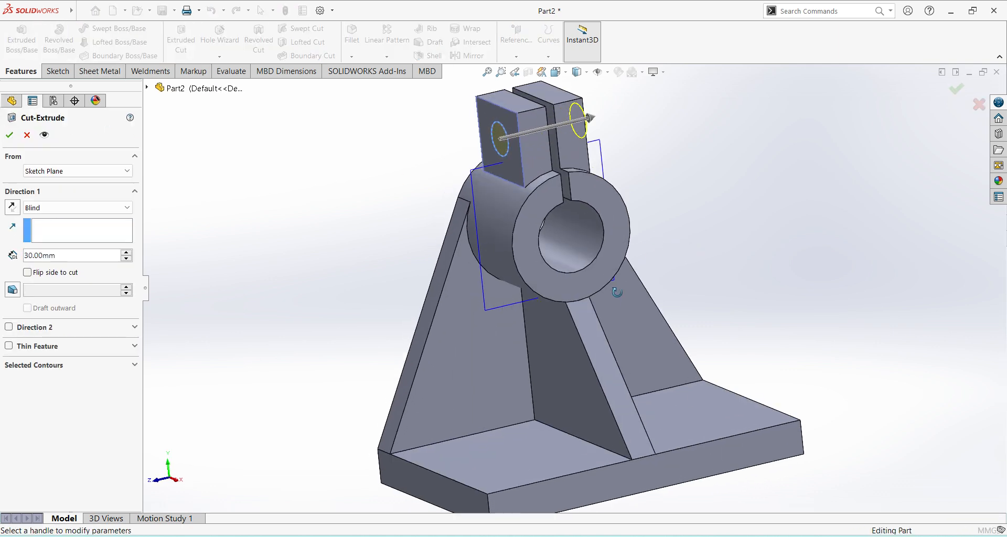
{"action": "left_click", "coordinate": [107, 209]}
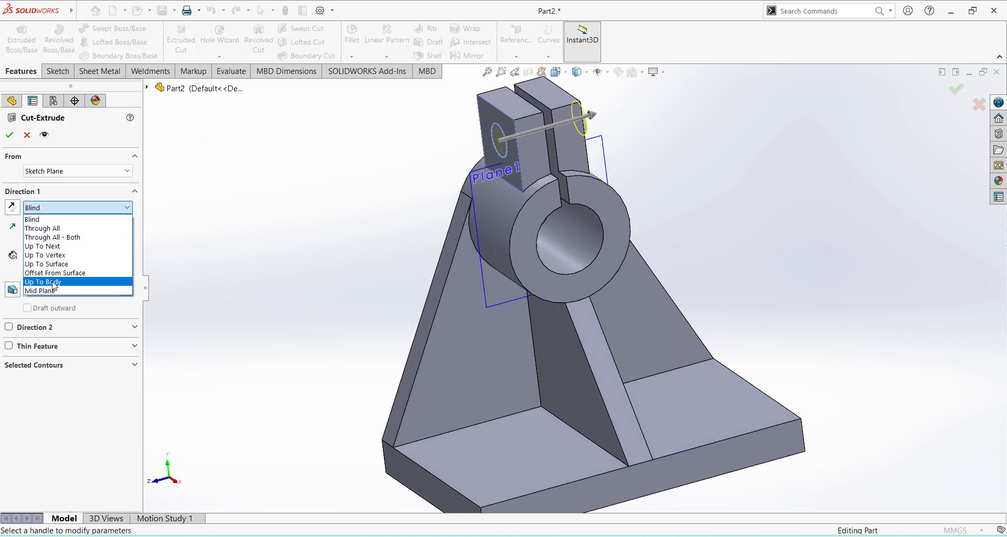
{"action": "left_click", "coordinate": [32, 226]}
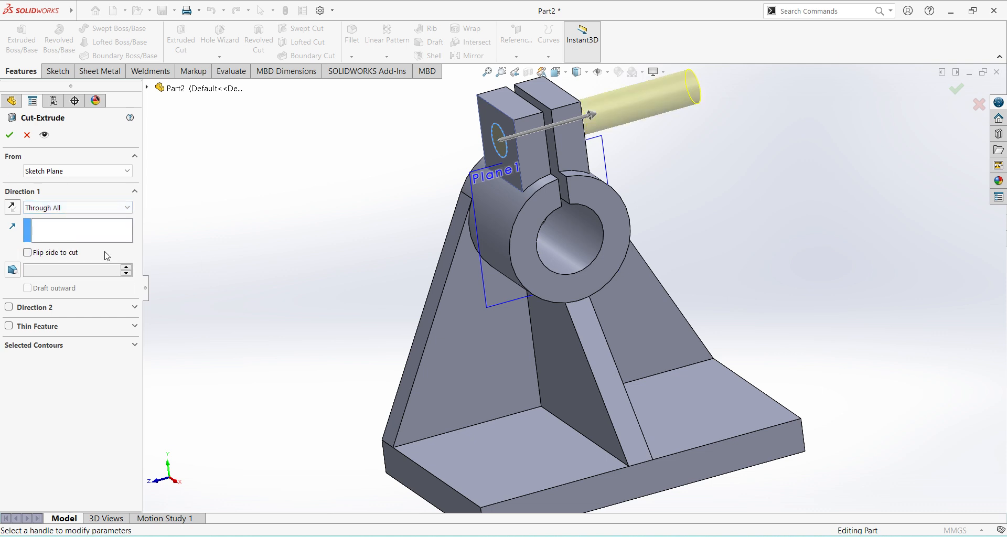
{"action": "left_click", "coordinate": [105, 208]}
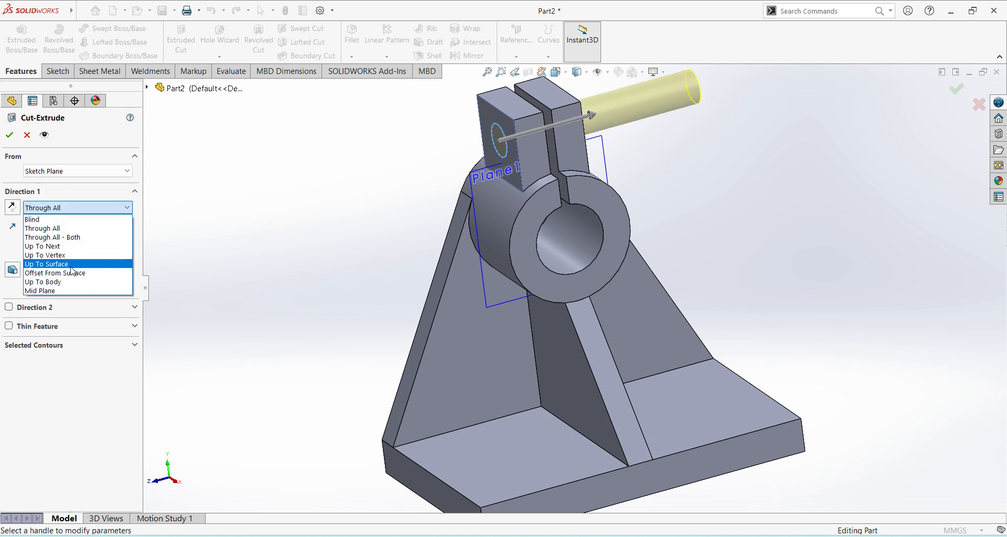
{"action": "left_click", "coordinate": [72, 264]}
{"action": "middle_click_drag", "start_coordinate": [679, 198], "coordinate": [618, 173]}
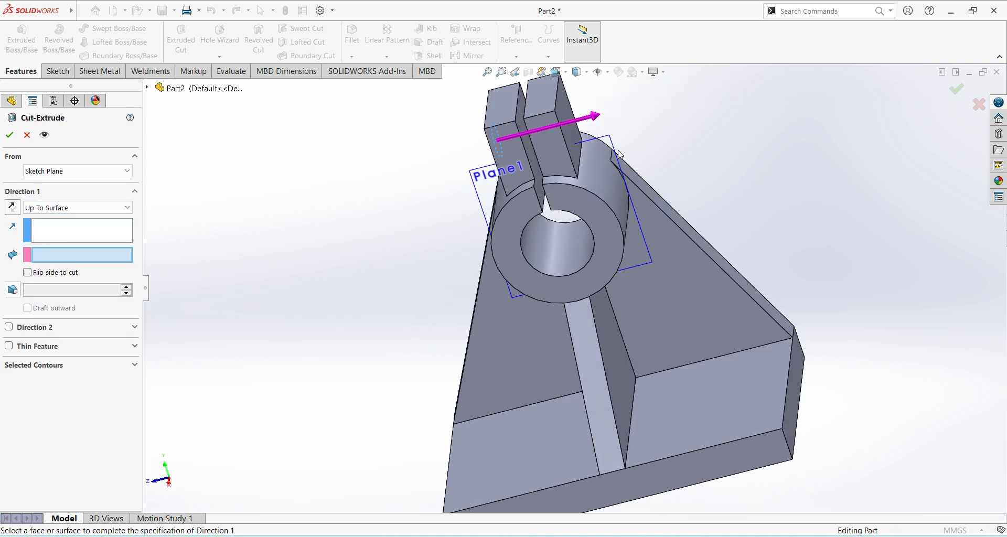
{"action": "left_click", "coordinate": [572, 138]}
{"action": "left_click", "coordinate": [10, 137]}
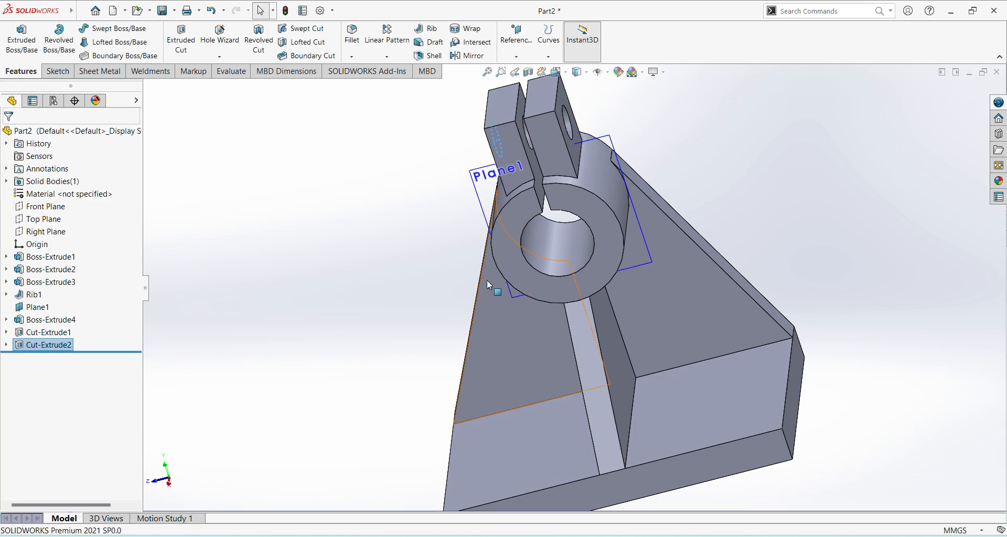
{"action": "key", "text": "ctrl+7"}
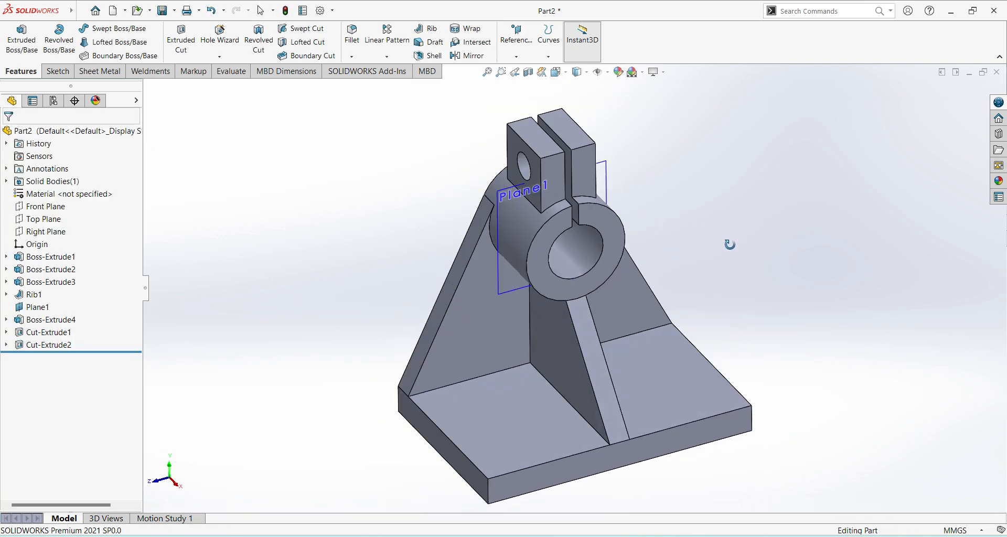
Check the reference drawing and start a sketch on the base plate's upper face, viewed normal to it.
{"action": "key", "text": "alt+Tab"}
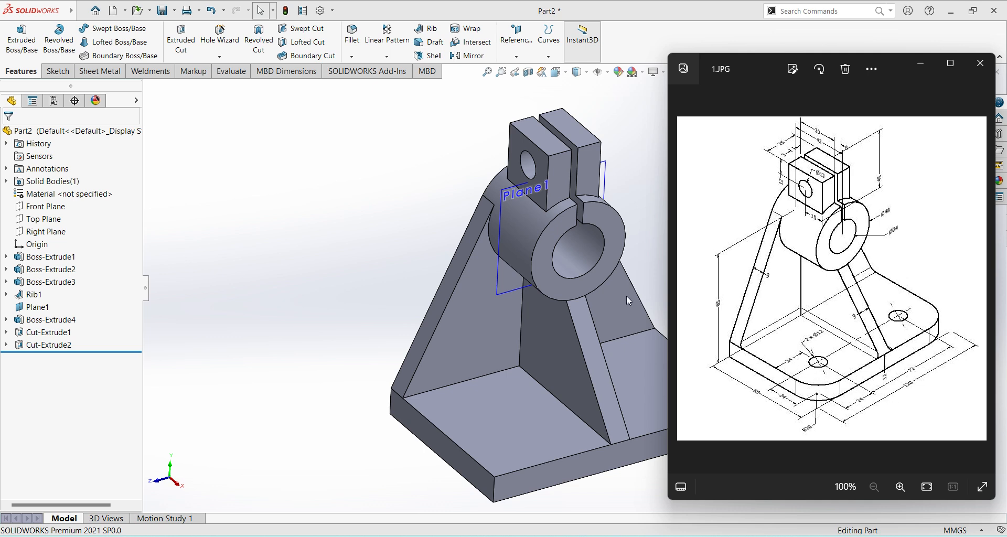
{"action": "left_click", "coordinate": [373, 275]}
{"action": "left_click", "coordinate": [549, 426]}
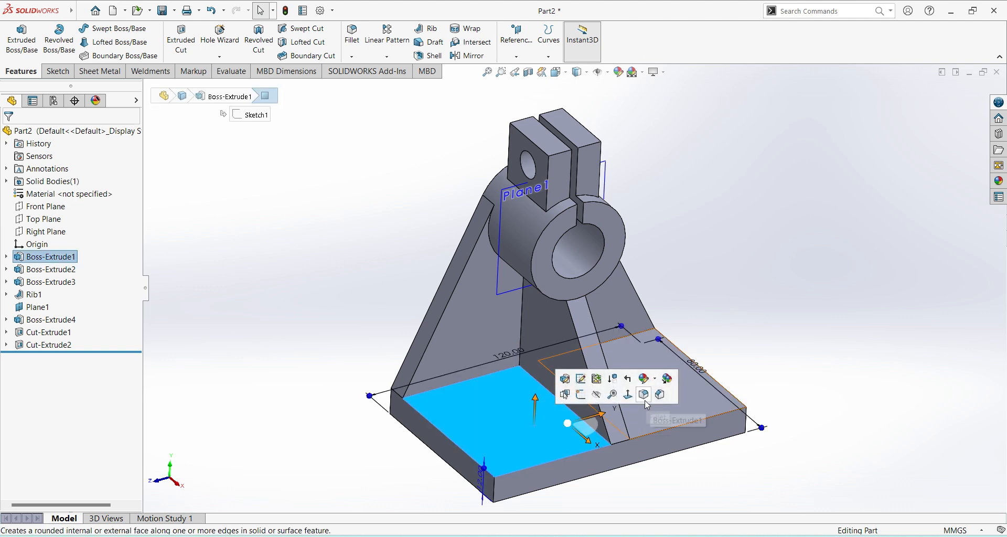
{"action": "left_click", "coordinate": [580, 395]}
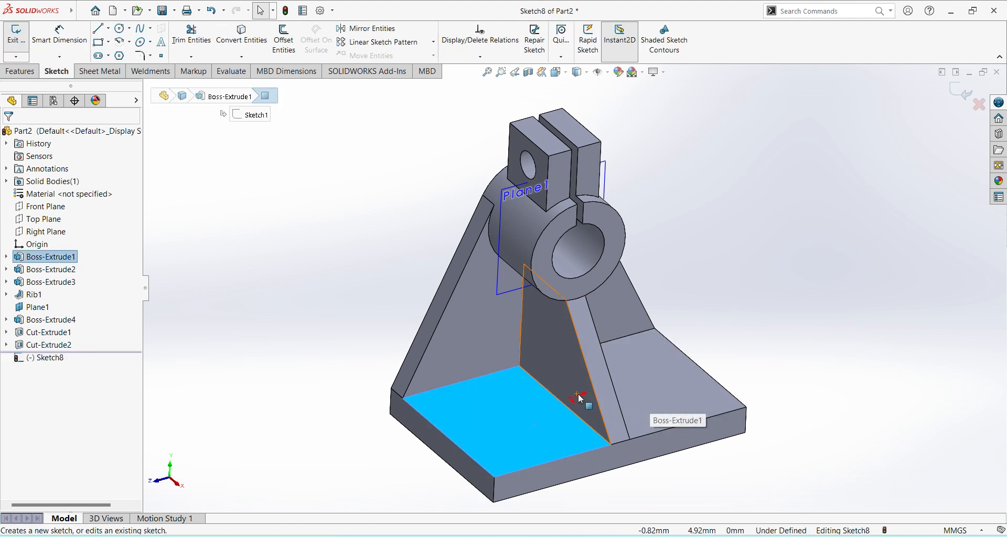
{"action": "left_click", "coordinate": [59, 361]}
{"action": "left_click", "coordinate": [82, 340]}
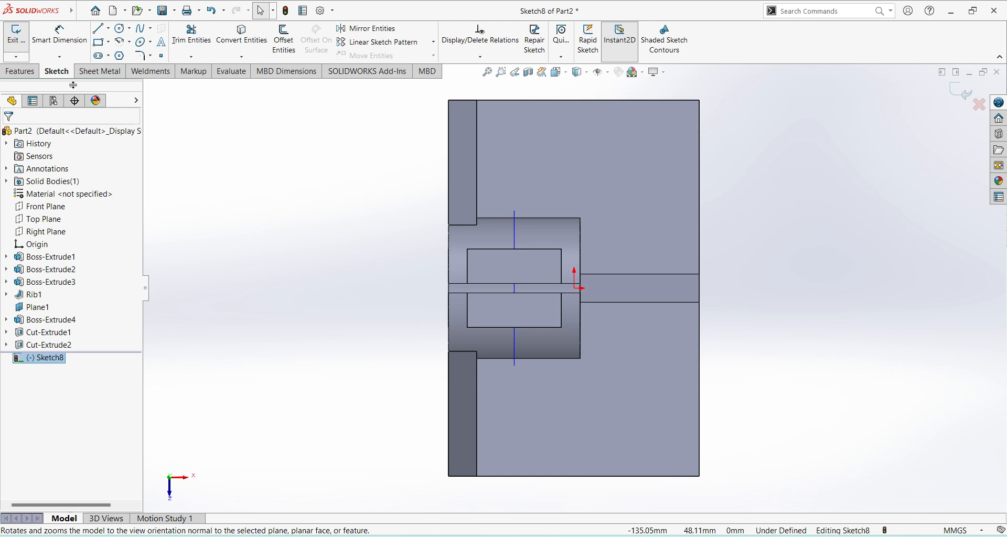
Sketch a circle about 16.4 mm in diameter near one of the base plate's corners away from the wall.
{"action": "left_click", "coordinate": [118, 29]}
{"action": "left_click", "coordinate": [652, 424]}
{"action": "left_click", "coordinate": [677, 425]}
Dimension the circle's centre 24 mm from the base plate's nearest short edge.
{"action": "left_click", "coordinate": [60, 34]}
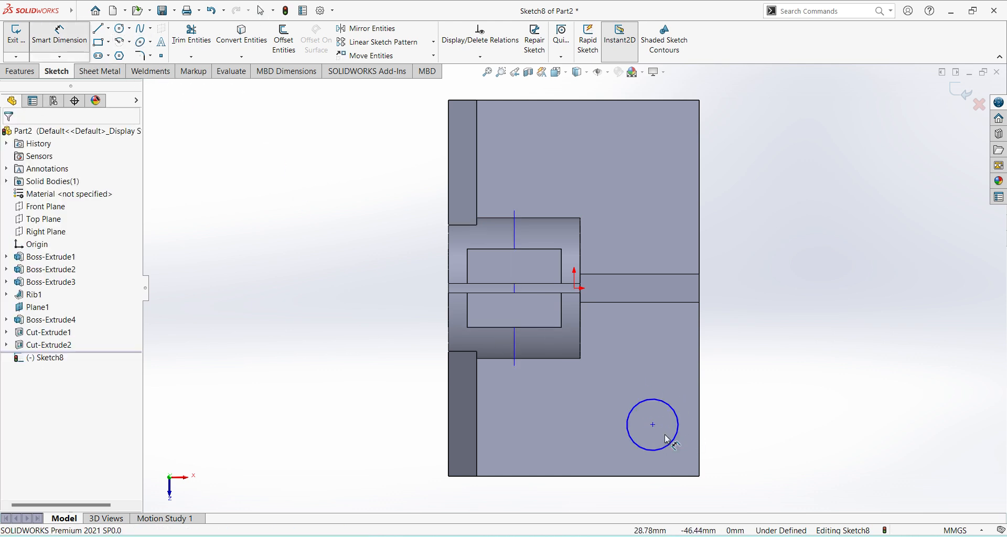
{"action": "left_click", "coordinate": [671, 444]}
{"action": "left_click", "coordinate": [677, 476]}
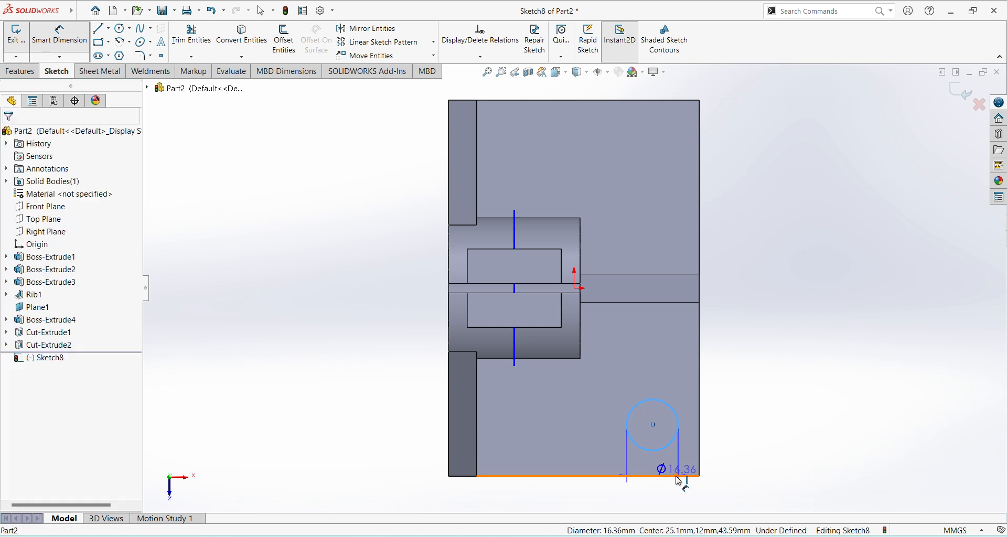
{"action": "left_click", "coordinate": [753, 449]}
{"action": "type", "text": "24"}
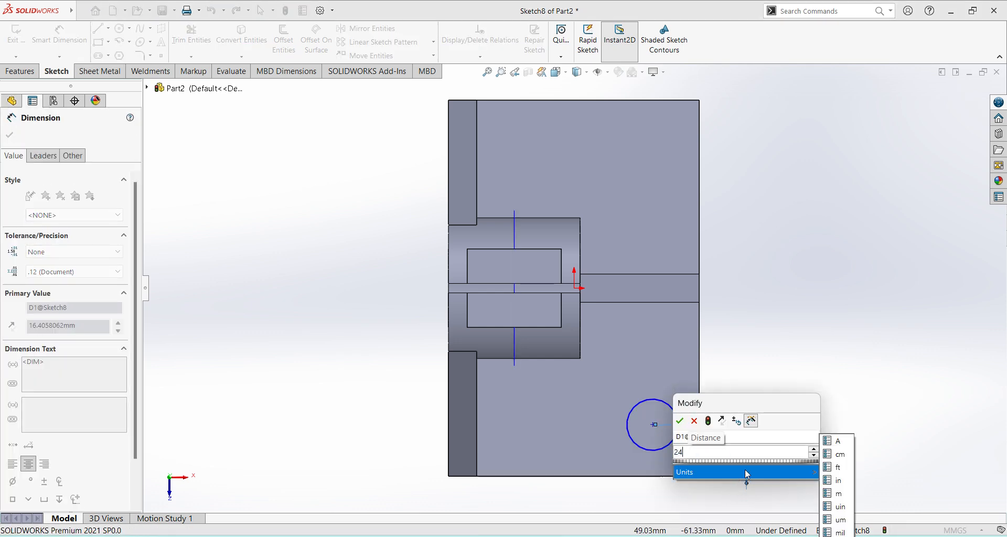
{"action": "key", "text": "Return"}
Dimension the circle's centre 24 mm from the base plate's long edge opposite the wall.
{"action": "left_click", "coordinate": [683, 401]}
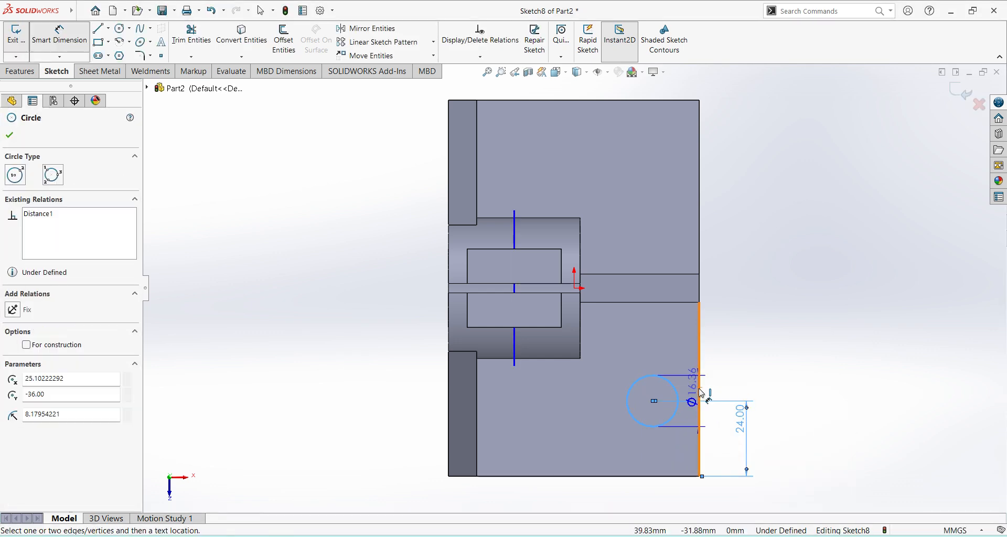
{"action": "left_click", "coordinate": [700, 404]}
{"action": "left_click", "coordinate": [682, 502]}
{"action": "type", "text": "24"}
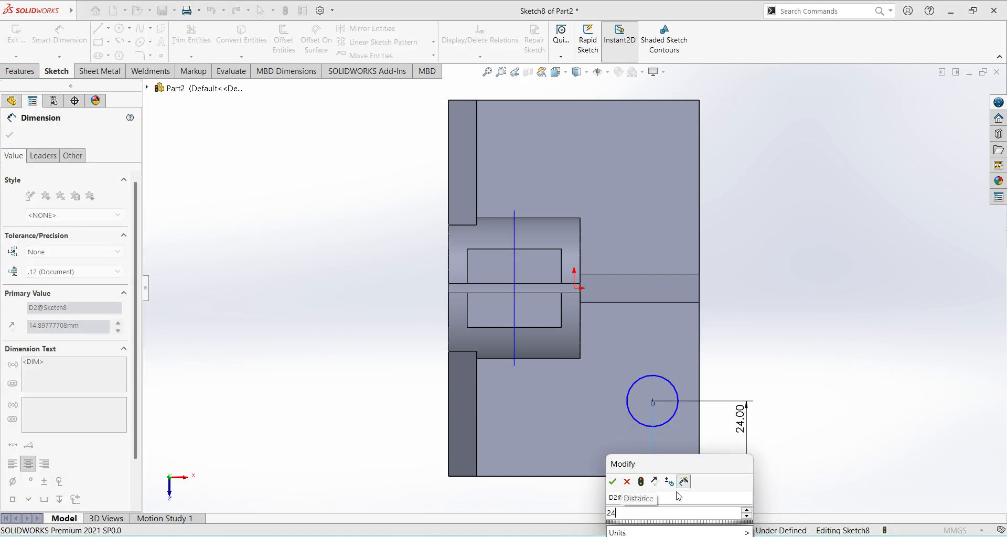
{"action": "key", "text": "Return"}
Set the base plate circle's diameter to 12 mm.
{"action": "left_click", "coordinate": [649, 390]}
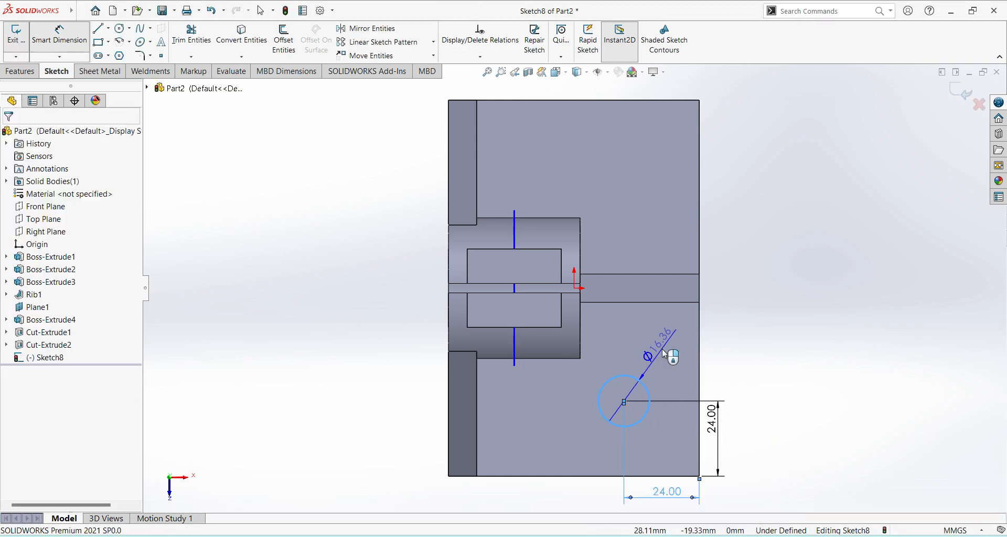
{"action": "left_click", "coordinate": [657, 373]}
{"action": "type", "text": "12"}
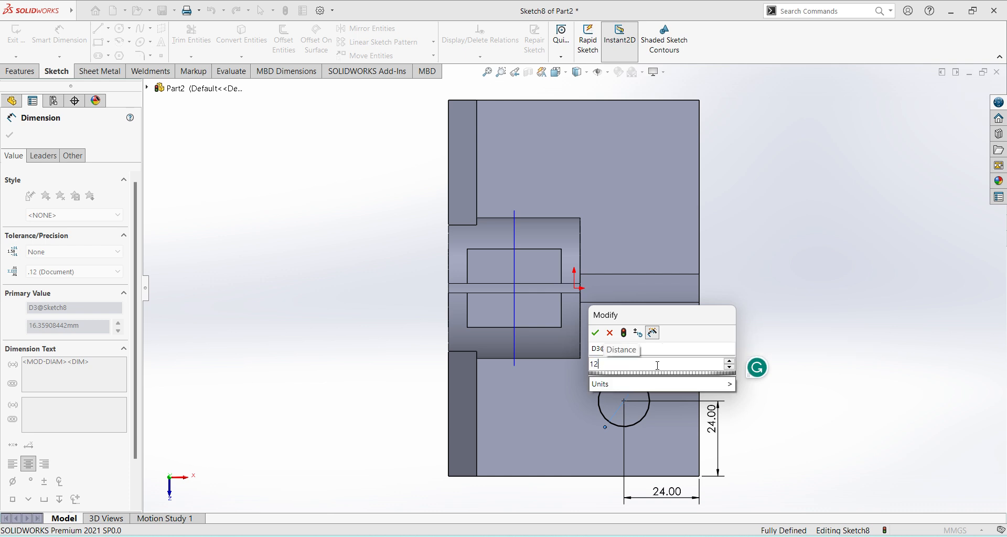
{"action": "key", "text": "Return"}
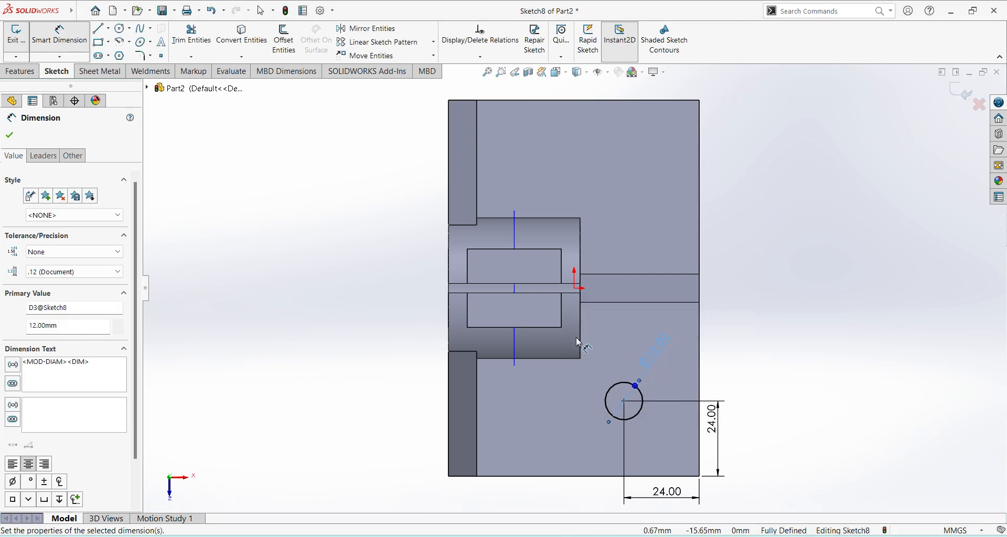
Draw a horizontal construction centreline through the middle of the base plate, from the wall's outer edge to the origin.
{"action": "left_click", "coordinate": [109, 28]}
{"action": "left_click", "coordinate": [129, 53]}
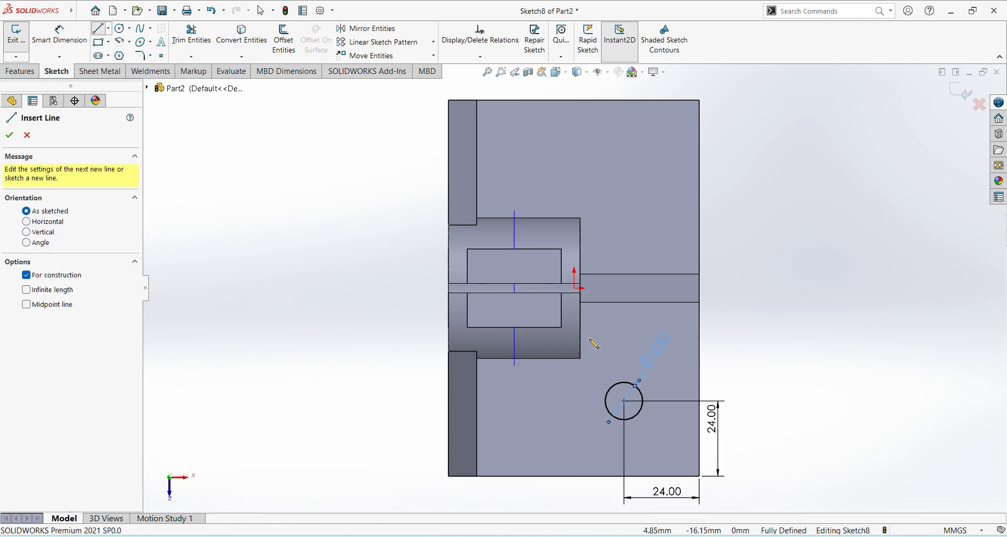
{"action": "left_click", "coordinate": [448, 287]}
{"action": "left_click", "coordinate": [574, 288]}
{"action": "right_click", "coordinate": [785, 278]}
{"action": "left_click", "coordinate": [807, 288]}
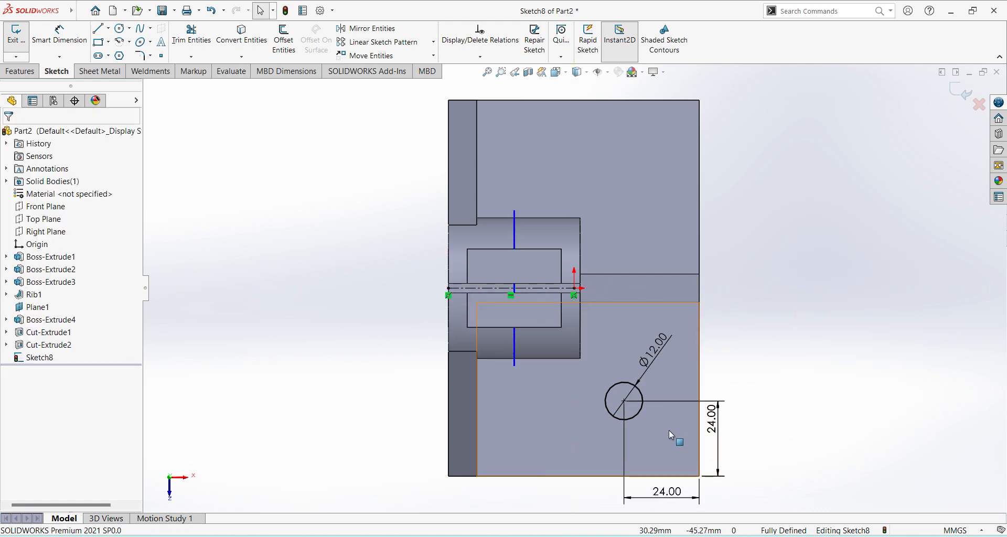
Mirror the 12 mm base plate circle about the horizontal centreline, keeping the original.
{"action": "left_click_drag", "start_coordinate": [667, 428], "coordinate": [602, 373]}
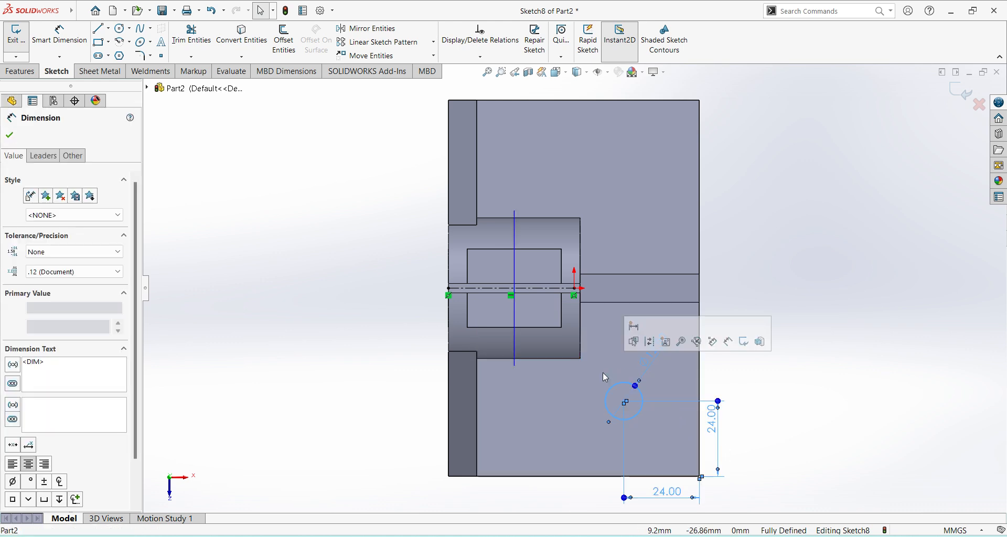
{"action": "left_click", "coordinate": [349, 29]}
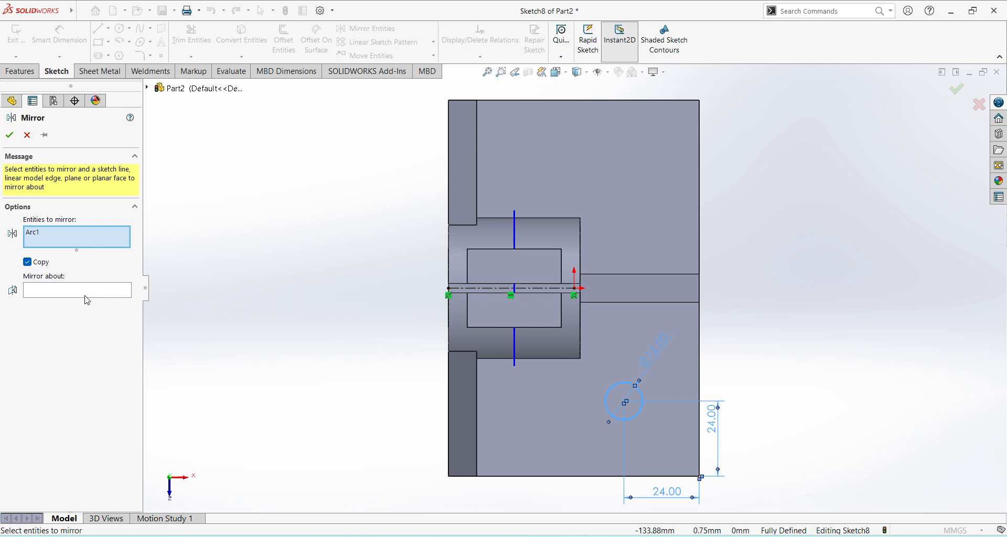
{"action": "left_click", "coordinate": [87, 300]}
{"action": "left_click", "coordinate": [463, 288]}
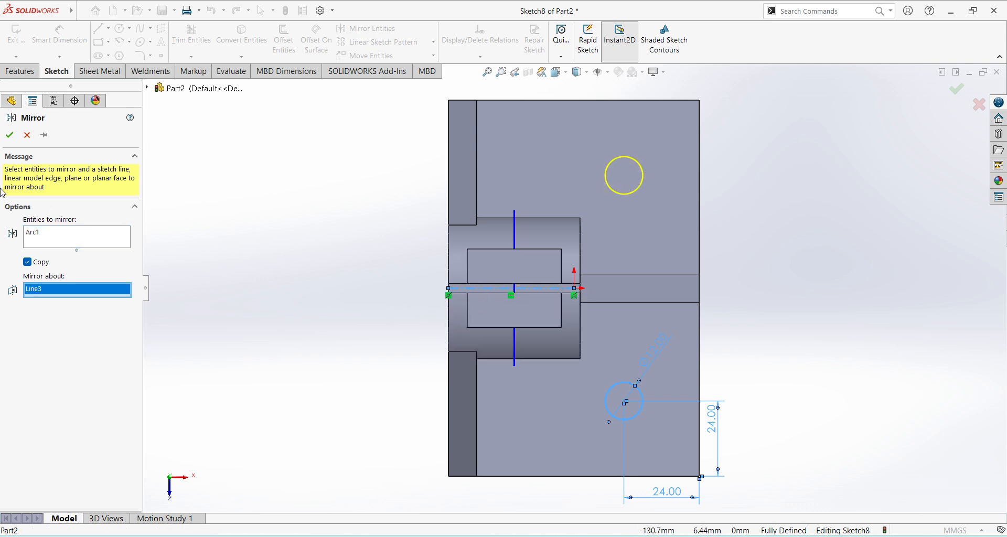
{"action": "left_click", "coordinate": [10, 136]}
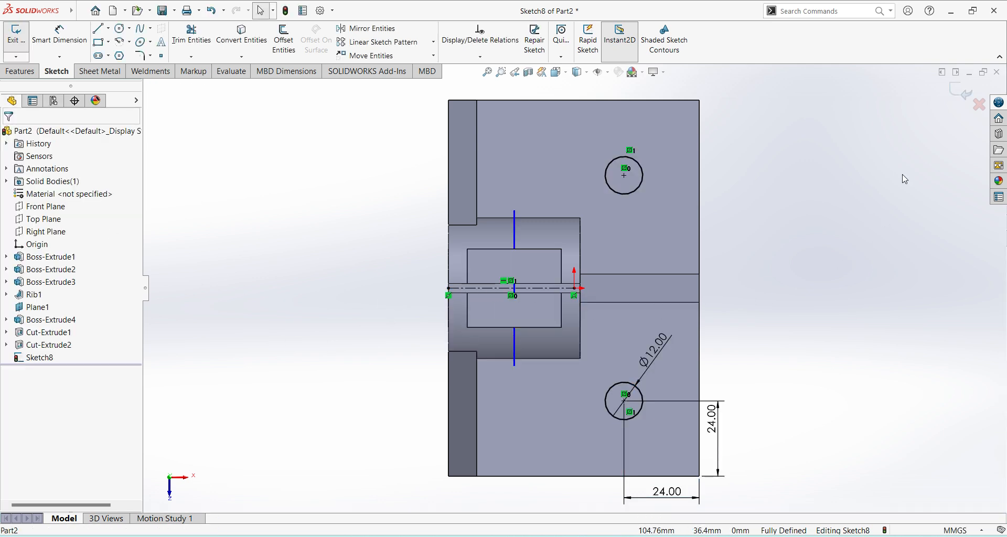
Extrude-cut both base plate circles Through All to make the two mounting holes.
{"action": "middle_click_drag", "start_coordinate": [736, 402], "coordinate": [707, 364]}
{"action": "left_click", "coordinate": [181, 39]}
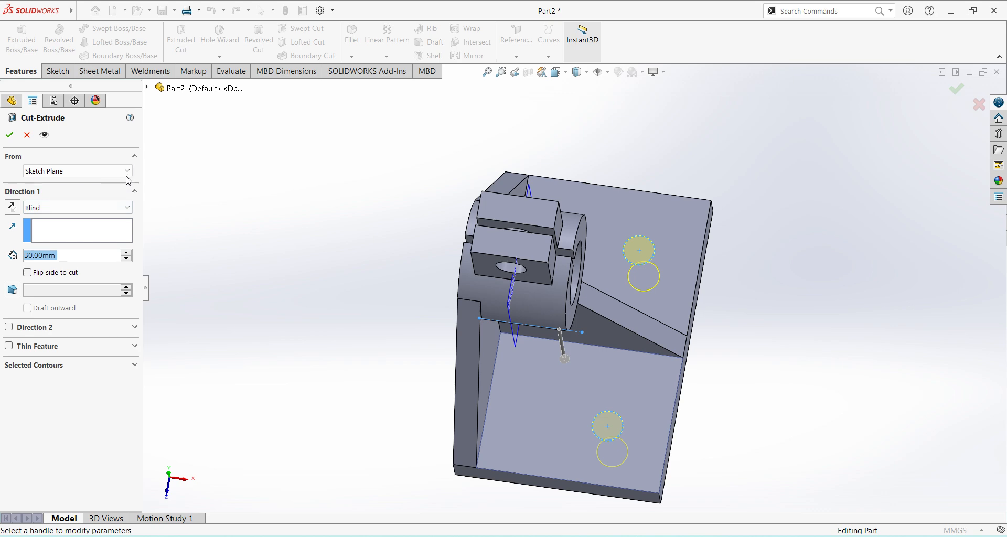
{"action": "left_click", "coordinate": [79, 207]}
{"action": "left_click", "coordinate": [92, 226]}
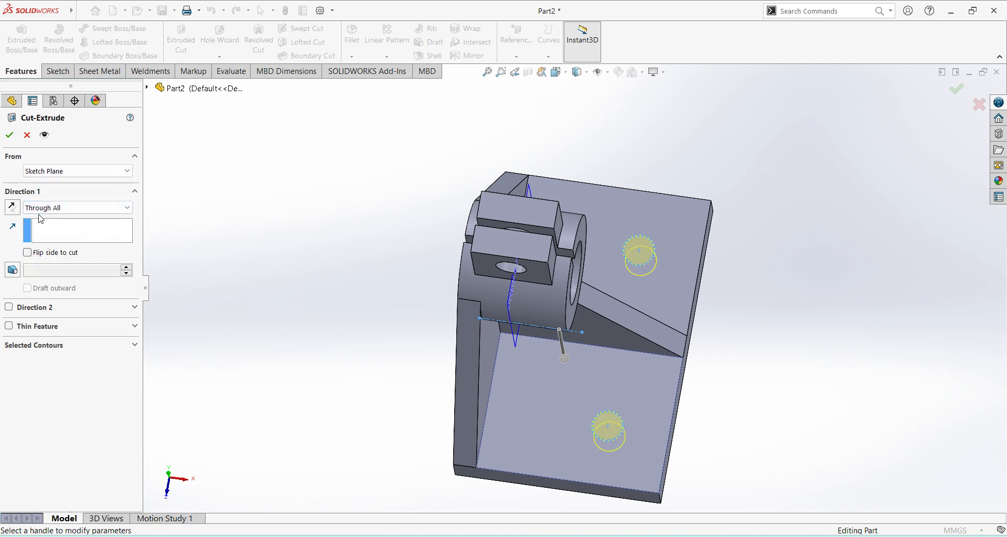
{"action": "left_click", "coordinate": [11, 135]}
{"action": "middle_click_drag", "start_coordinate": [598, 380], "coordinate": [607, 348]}
{"action": "key", "text": "Escape"}
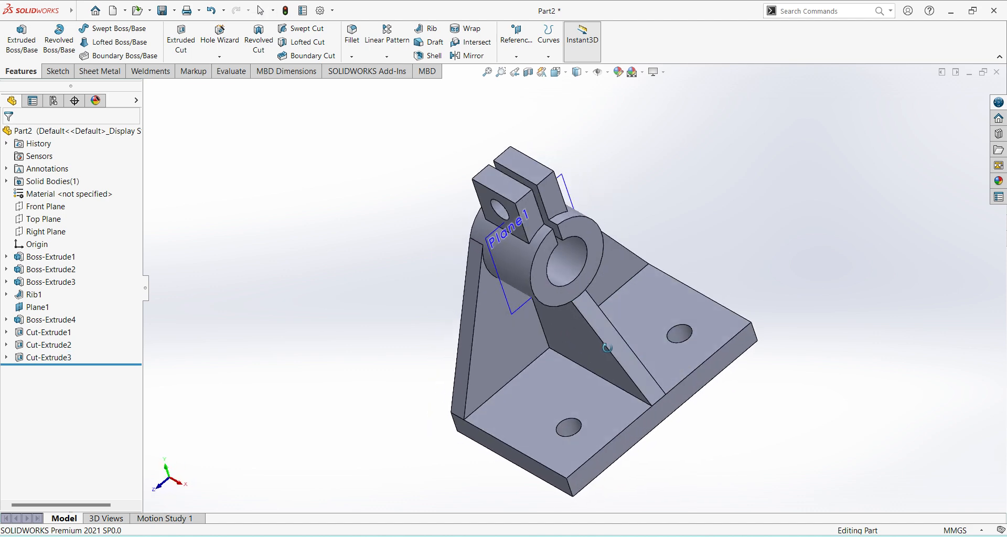
Fillet the base plate's two vertical corner edges away from the wall with a 20 mm radius, as in the reference drawing.
{"action": "left_click", "coordinate": [556, 72]}
{"action": "left_click", "coordinate": [619, 107]}
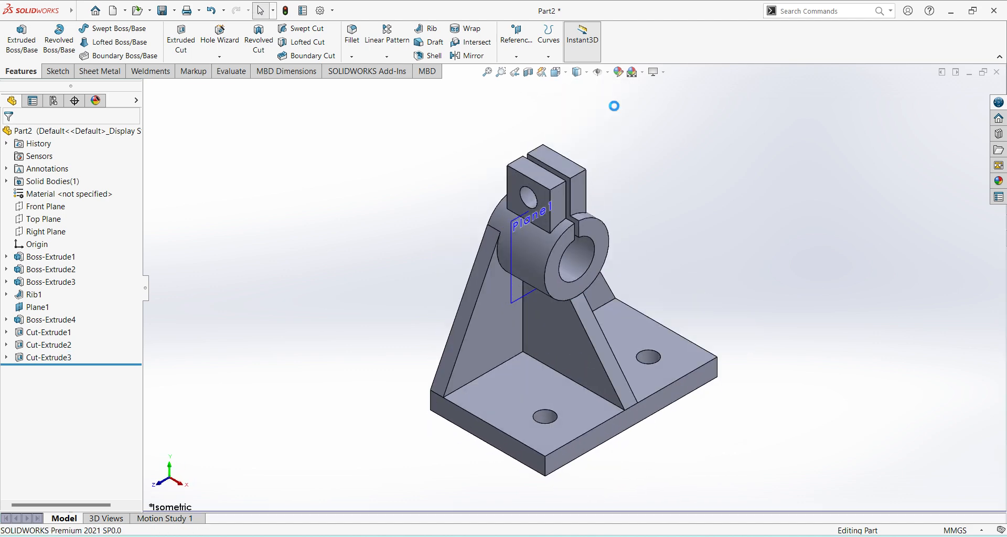
{"action": "key", "text": "alt+Tab"}
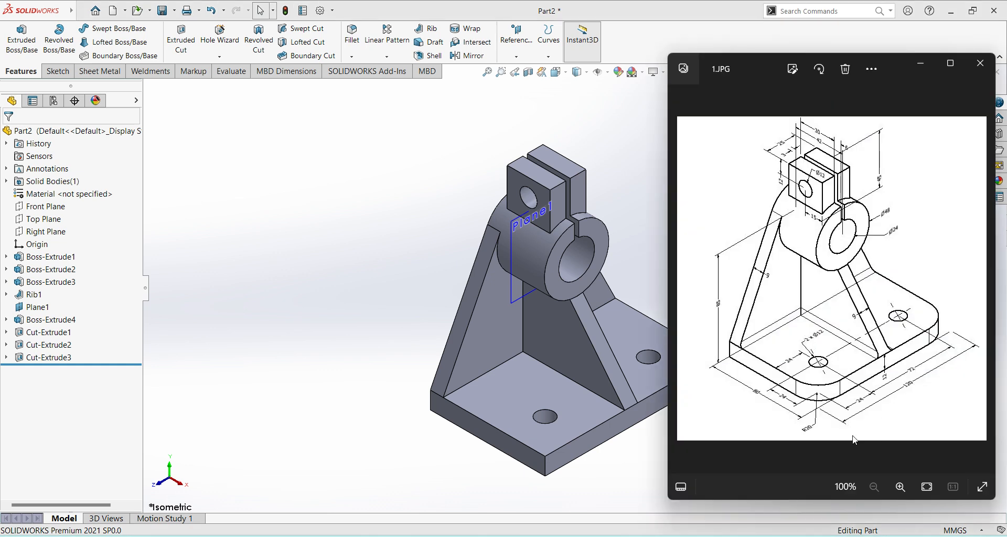
{"action": "key", "text": "alt+Tab"}
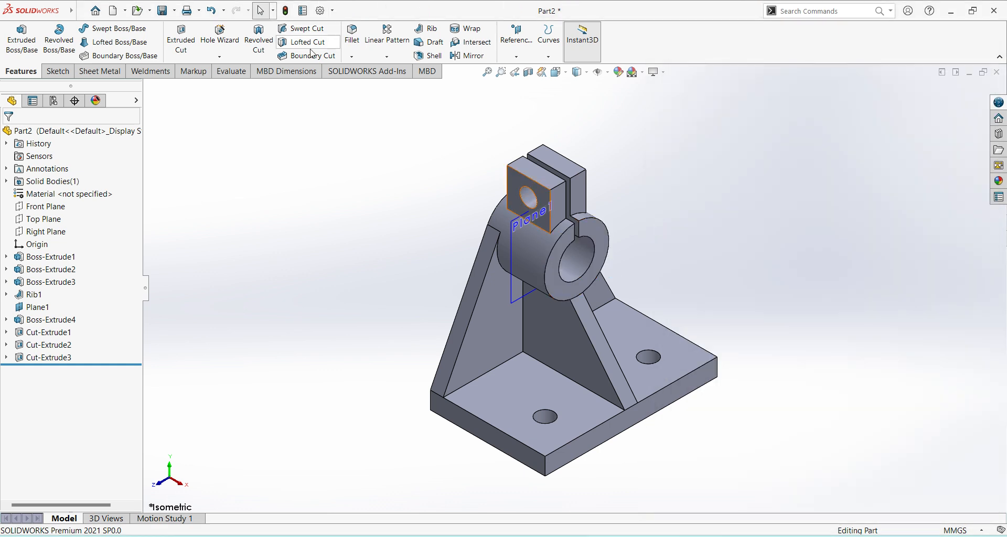
{"action": "left_click", "coordinate": [352, 44]}
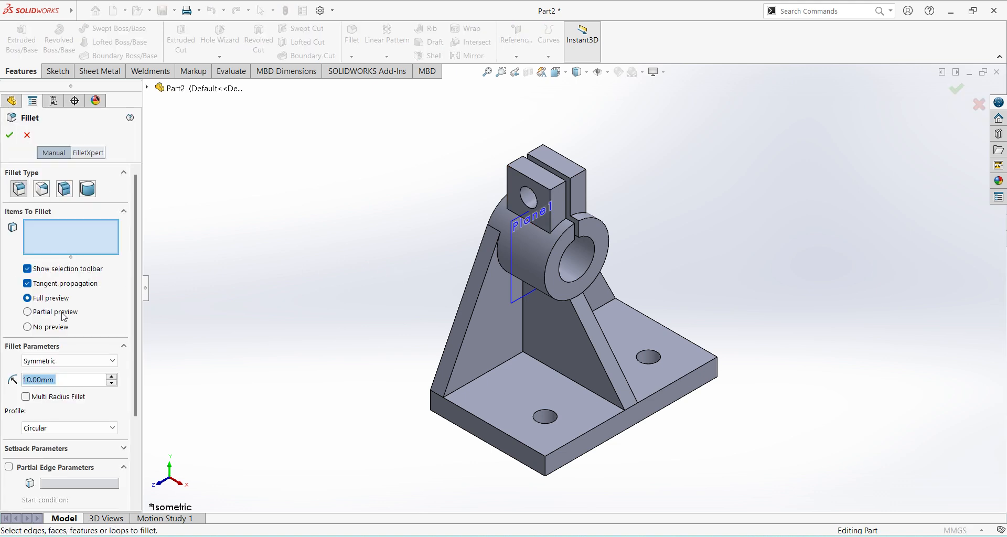
{"action": "type", "text": "20"}
{"action": "key", "text": "Return"}
{"action": "left_click", "coordinate": [545, 469]}
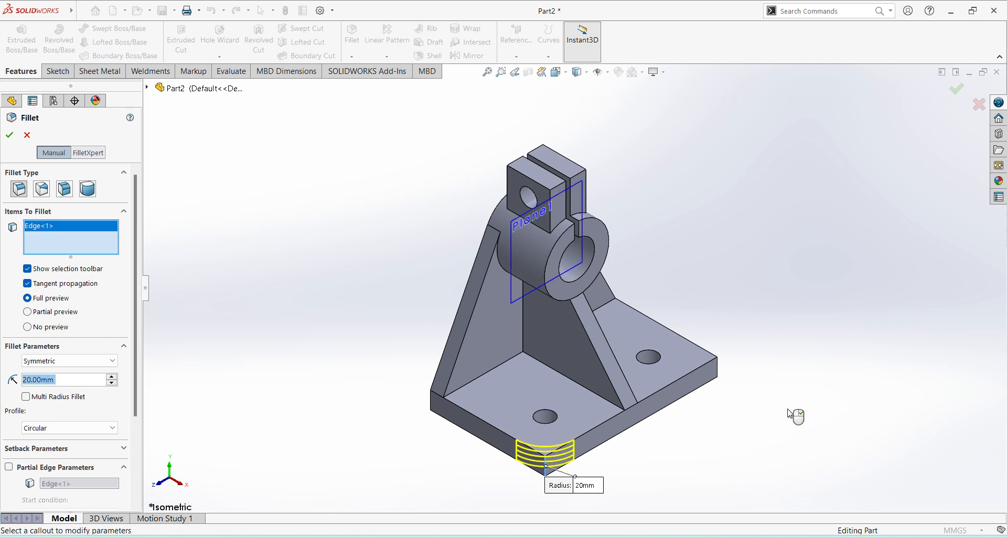
{"action": "left_click", "coordinate": [720, 372]}
{"action": "left_click", "coordinate": [9, 134]}
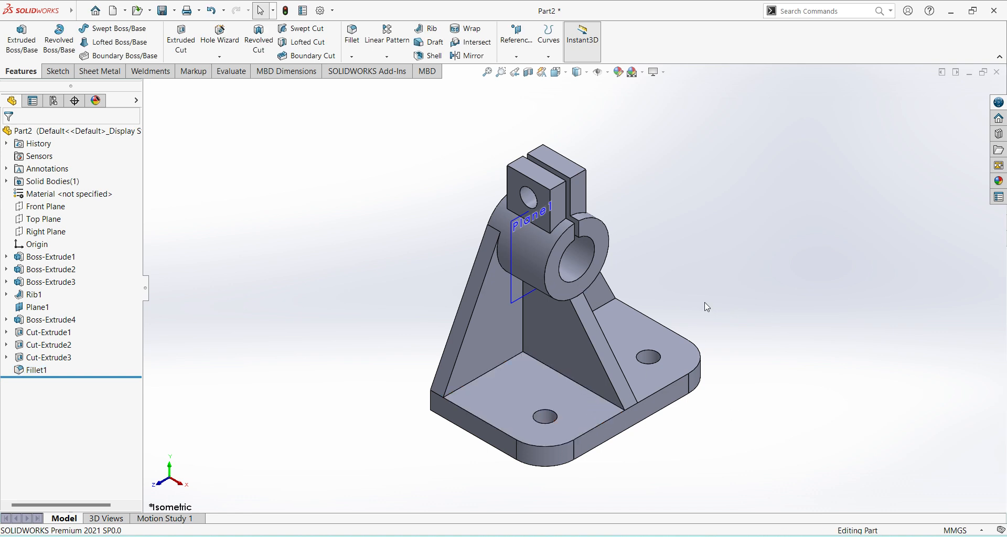
Hide Plane1 and show the bracket in isometric view.
{"action": "left_click", "coordinate": [37, 307]}
{"action": "left_click", "coordinate": [41, 312]}
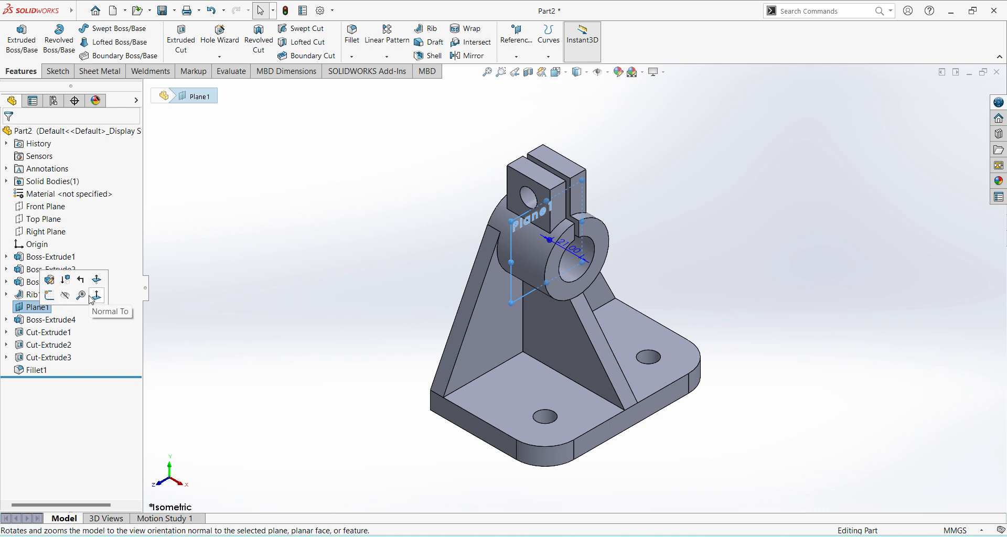
{"action": "left_click", "coordinate": [247, 314]}
{"action": "scroll", "coordinate": [554, 287], "scroll_direction": "up", "scroll_amount": 2}
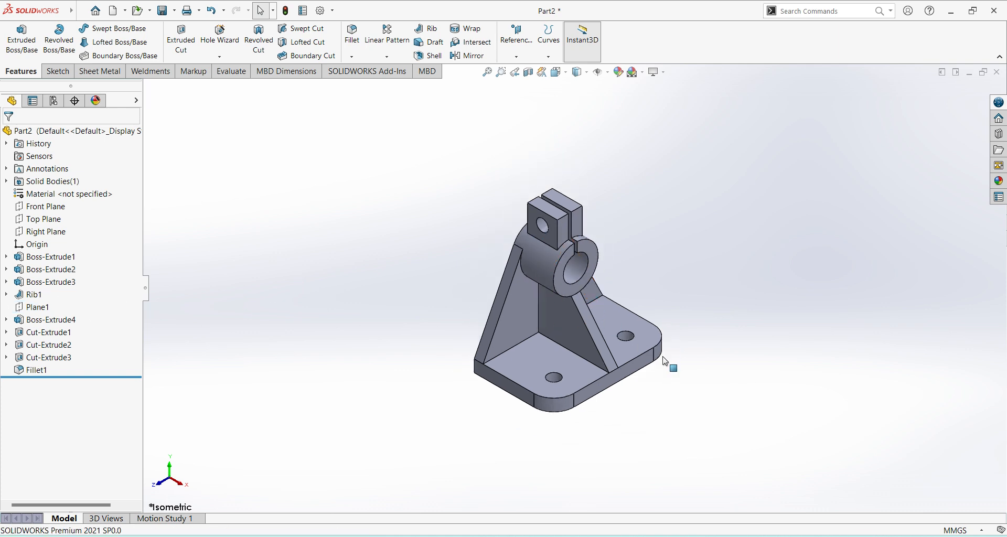
{"action": "left_click", "coordinate": [557, 72]}
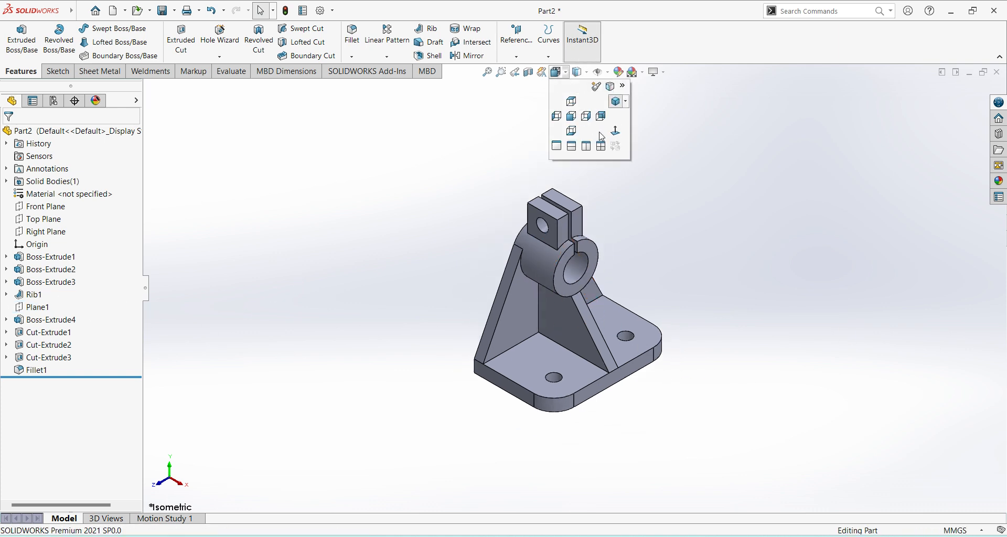
{"action": "left_click", "coordinate": [617, 102]}
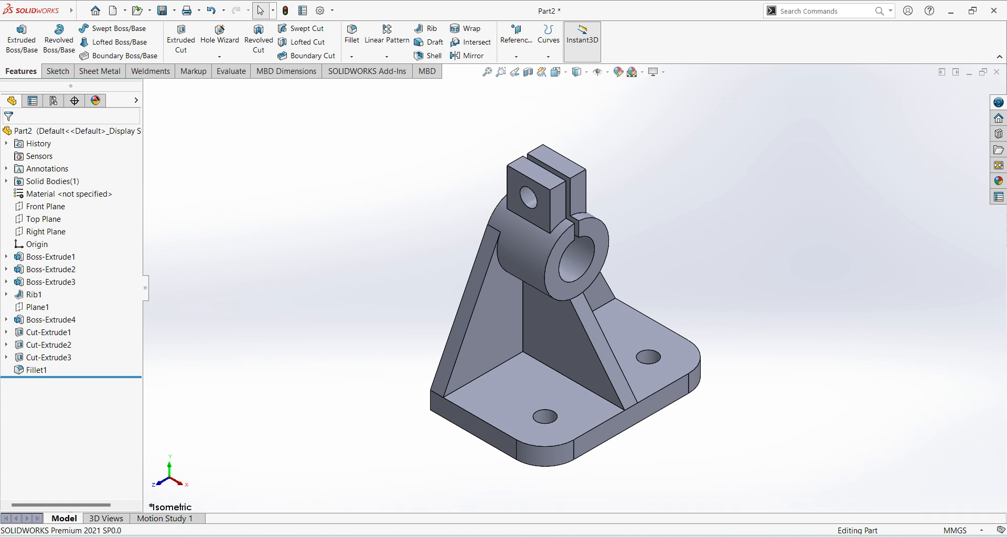
Compare the bracket with reference drawing 1.JPG placed beside the model, checking for missing details.
{"action": "key", "text": "alt+Tab"}
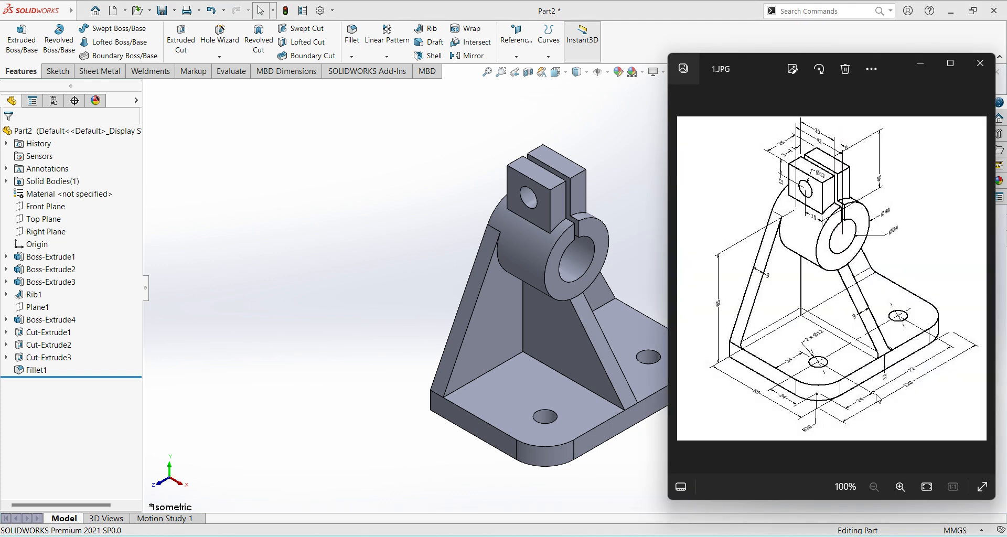
{"action": "left_click", "coordinate": [636, 223]}
{"action": "middle_click_drag", "start_coordinate": [647, 237], "coordinate": [482, 212], "text": "ctrl"}
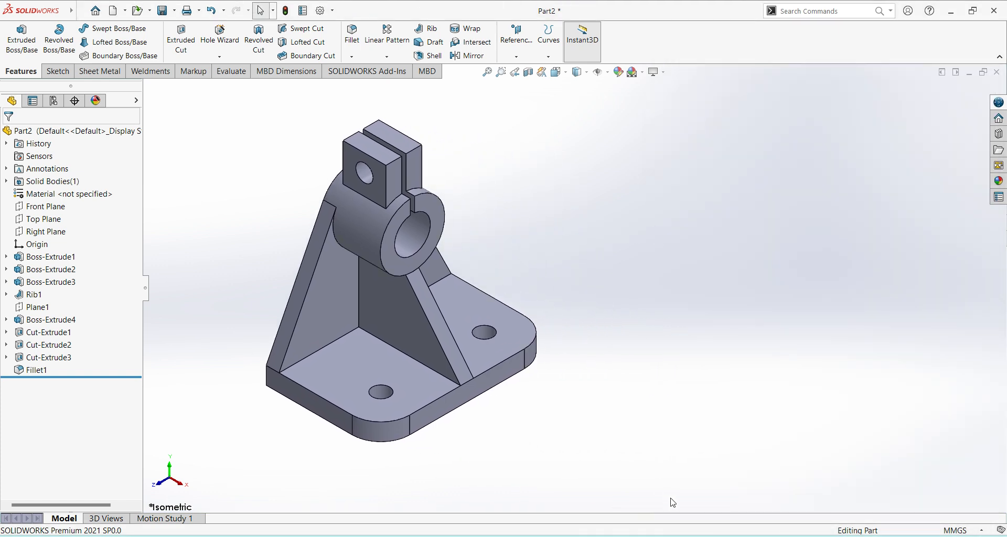
{"action": "key", "text": "alt+Tab"}
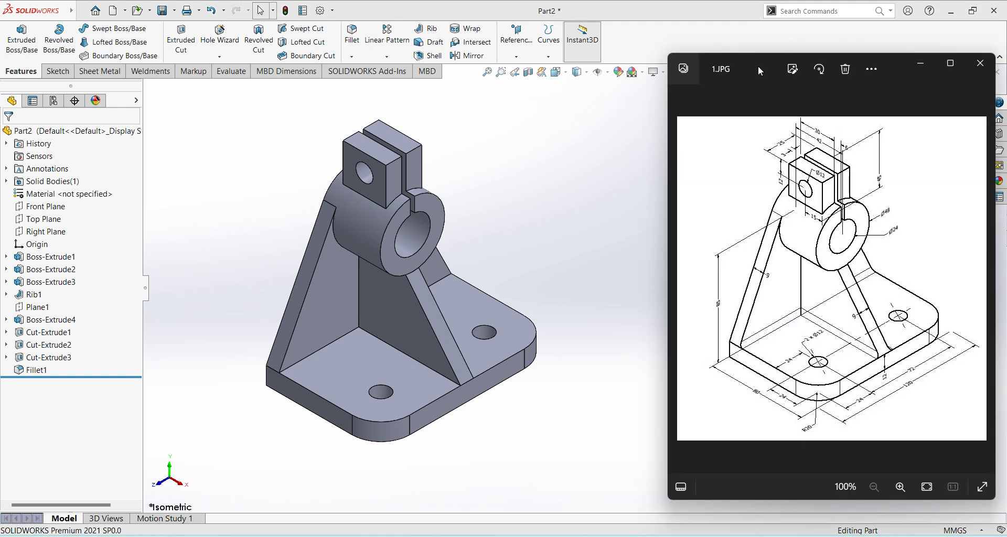
{"action": "left_click_drag", "start_coordinate": [758, 65], "coordinate": [713, 68]}
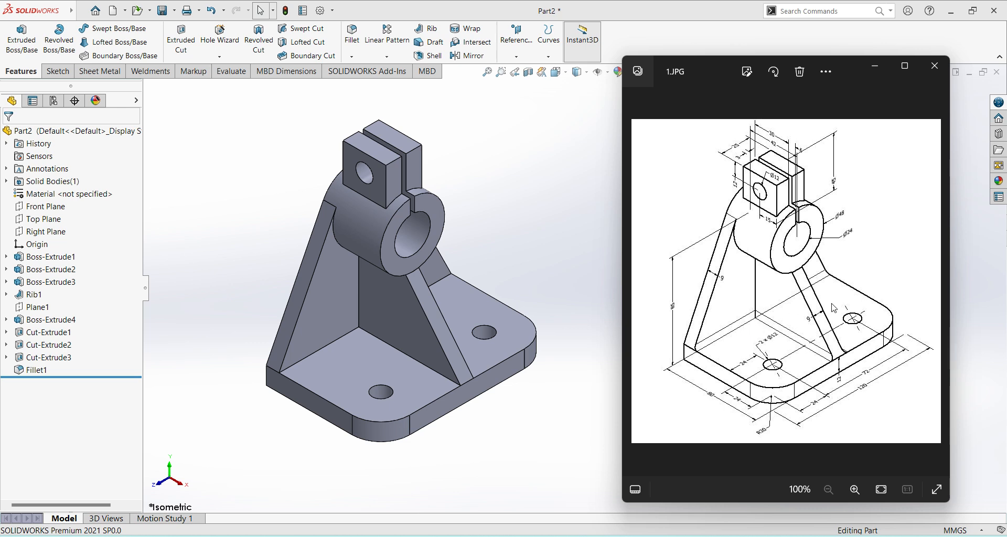
{"action": "left_click", "coordinate": [548, 206]}
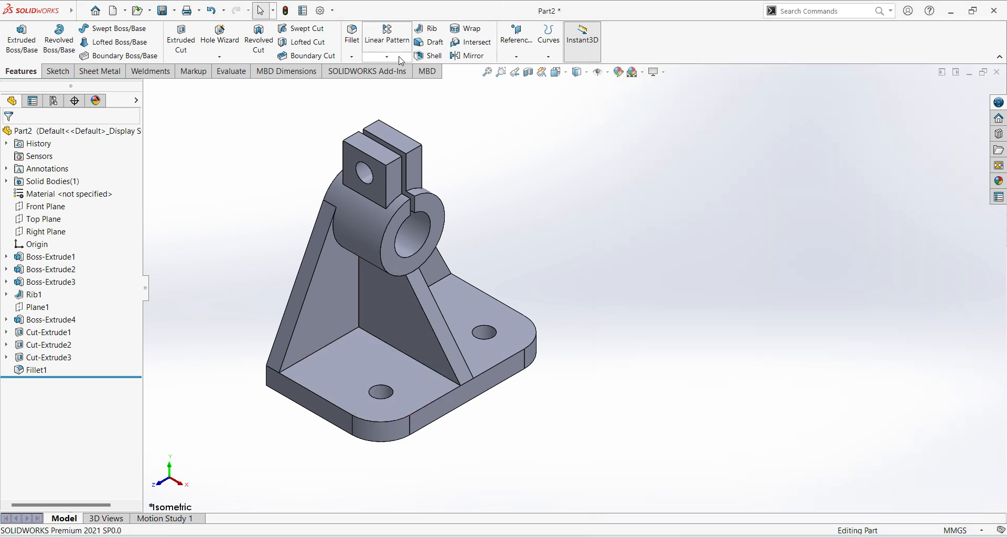
Set up a 6 mm radius fillet on the inner edge between the base plate and the wall on one side of the rib.
{"action": "left_click", "coordinate": [356, 39]}
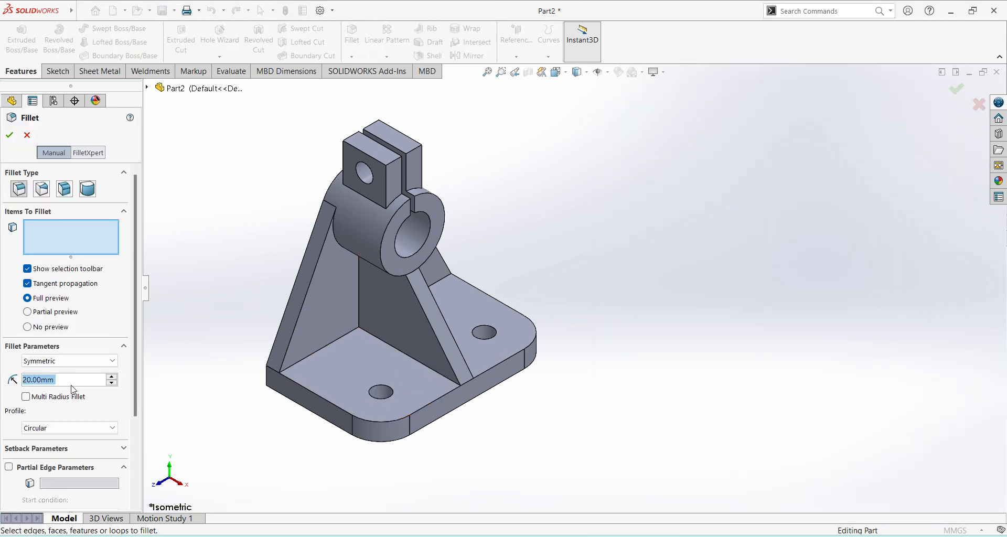
{"action": "type", "text": "6A"}
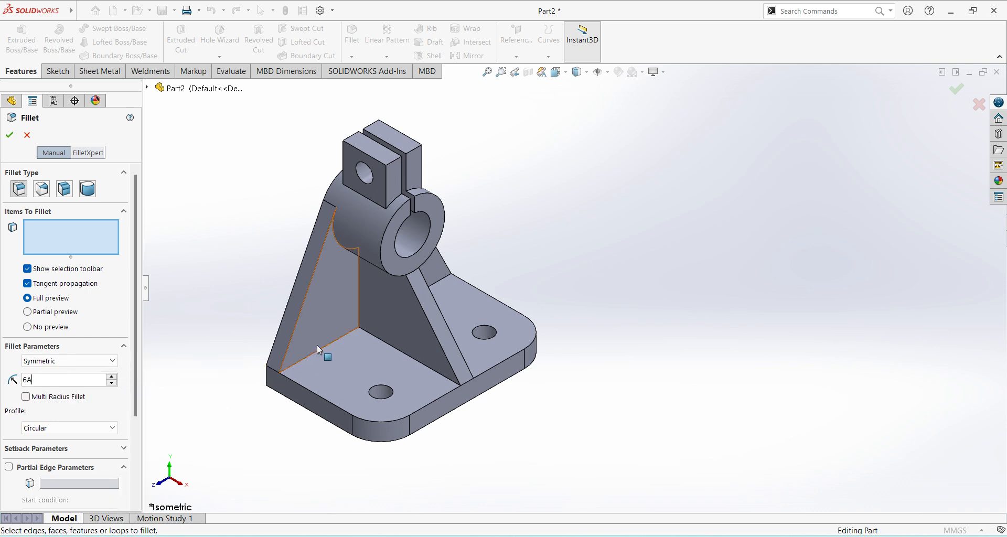
{"action": "left_click", "coordinate": [316, 353]}
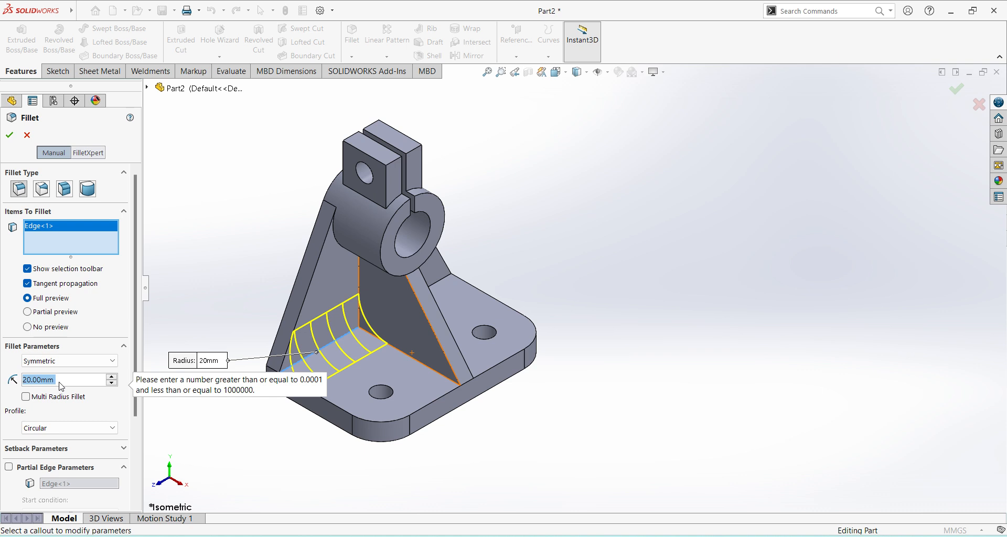
{"action": "type", "text": "6"}
{"action": "key", "text": "Return"}
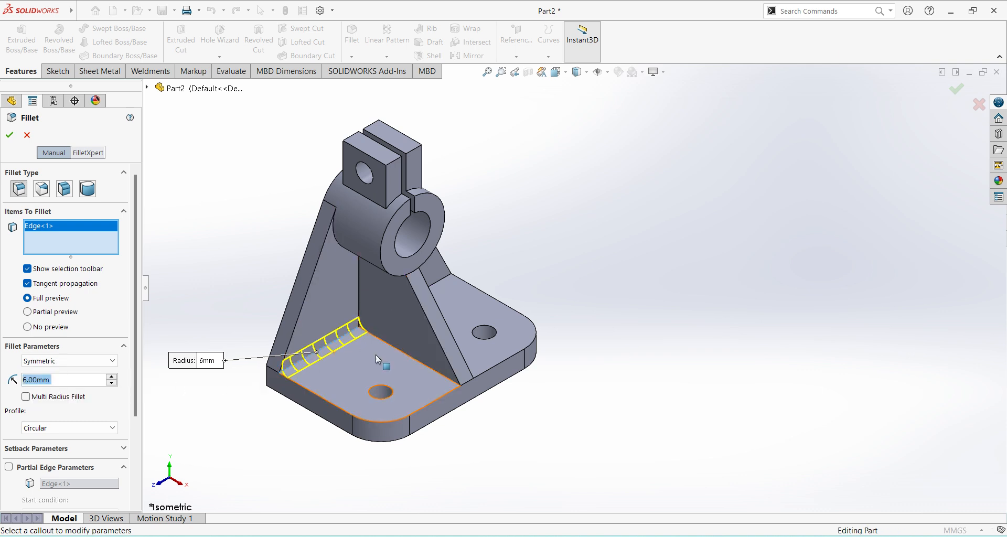
Add the rib's two base edges and the wall's base edge across the rib to the 6 mm fillet, and apply it.
{"action": "left_click", "coordinate": [427, 365]}
{"action": "middle_click_drag", "start_coordinate": [427, 365], "coordinate": [502, 411]}
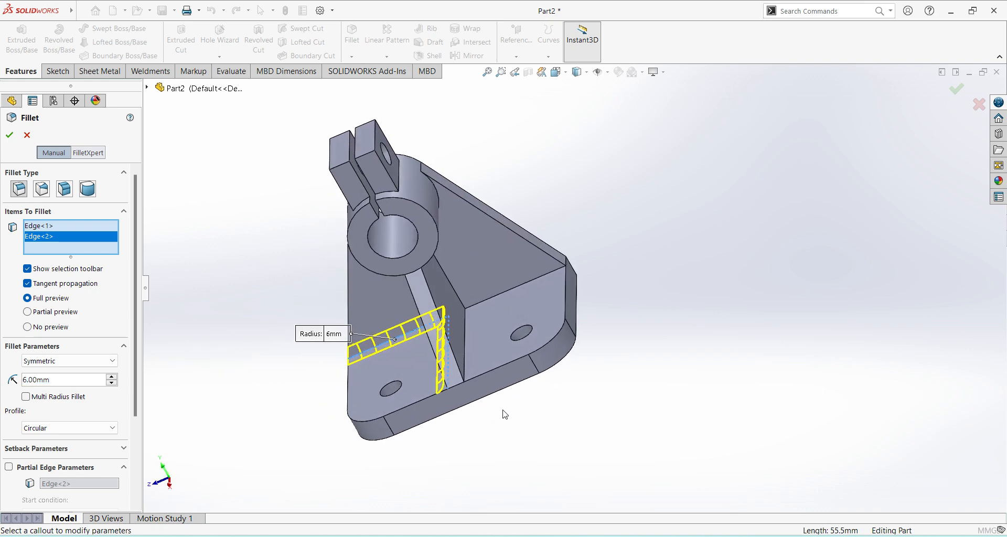
{"action": "left_click", "coordinate": [502, 292]}
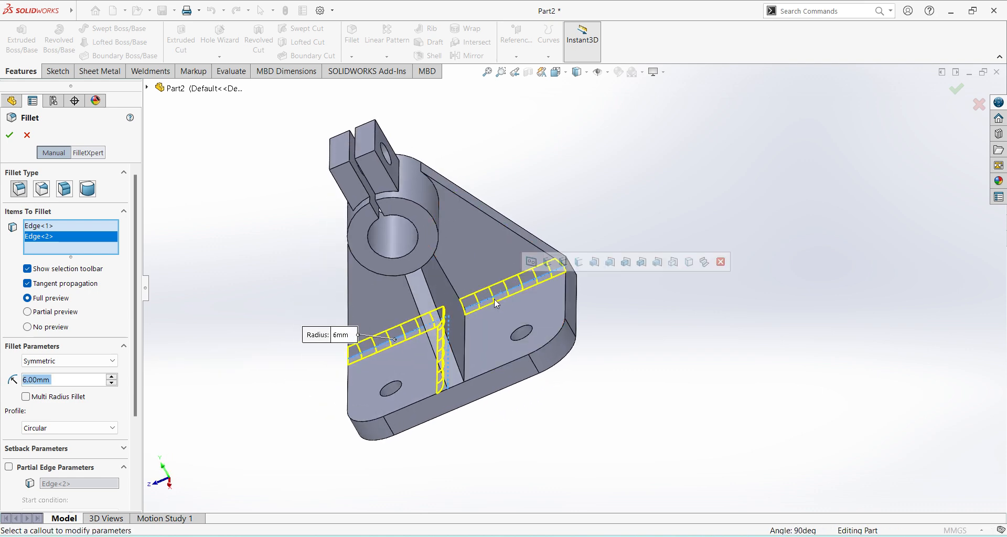
{"action": "left_click", "coordinate": [465, 349]}
{"action": "middle_click_drag", "start_coordinate": [532, 375], "coordinate": [656, 370]}
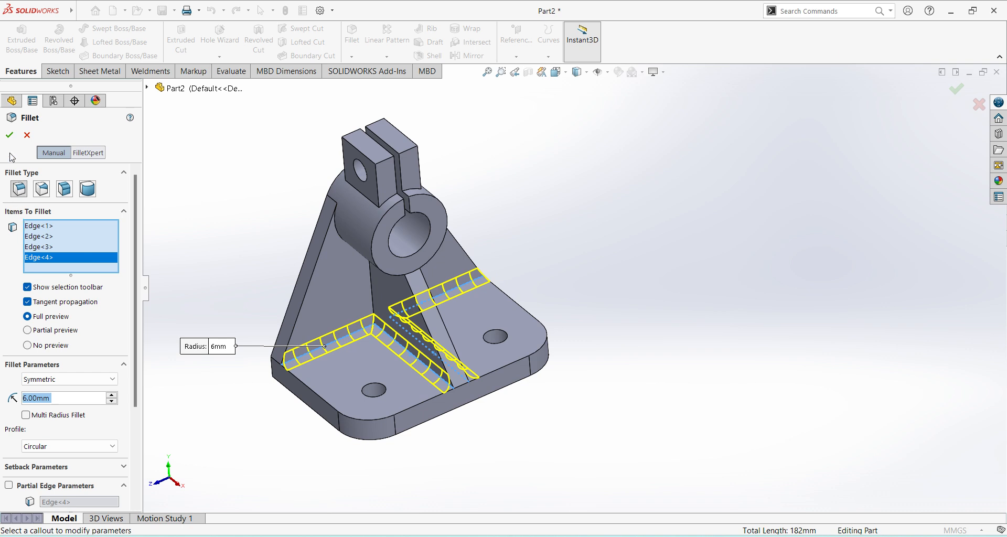
{"action": "left_click", "coordinate": [10, 136]}
{"action": "middle_click_drag", "start_coordinate": [604, 411], "coordinate": [609, 378]}
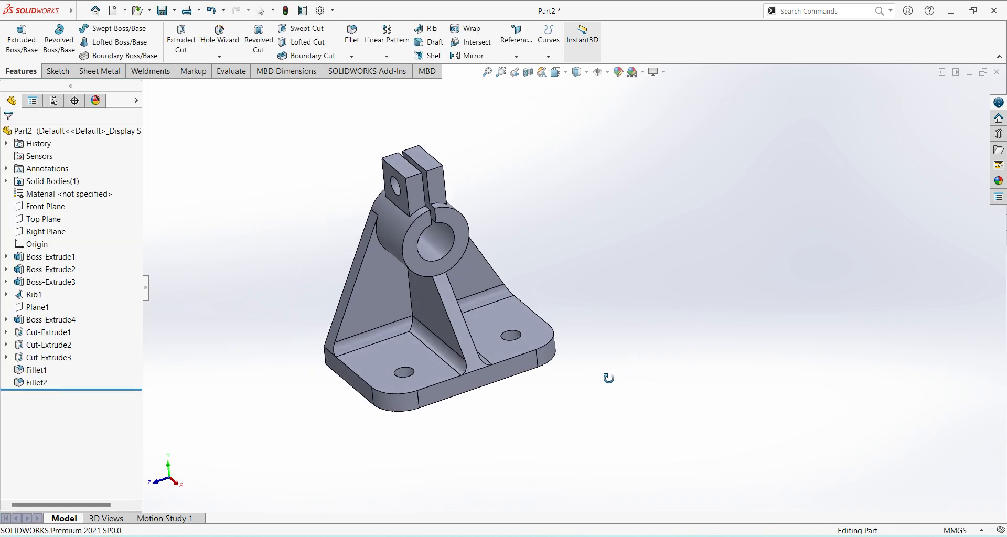
Browse the steel appearances, try polished steel, and apply brushed steel to the whole bracket.
{"action": "left_click", "coordinate": [999, 181]}
{"action": "left_click", "coordinate": [796, 105]}
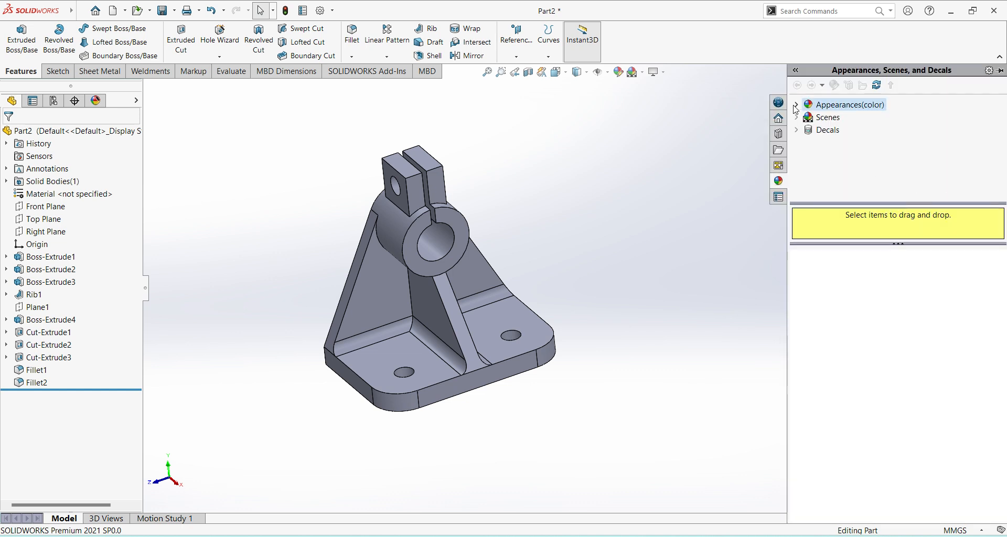
{"action": "left_click", "coordinate": [810, 130]}
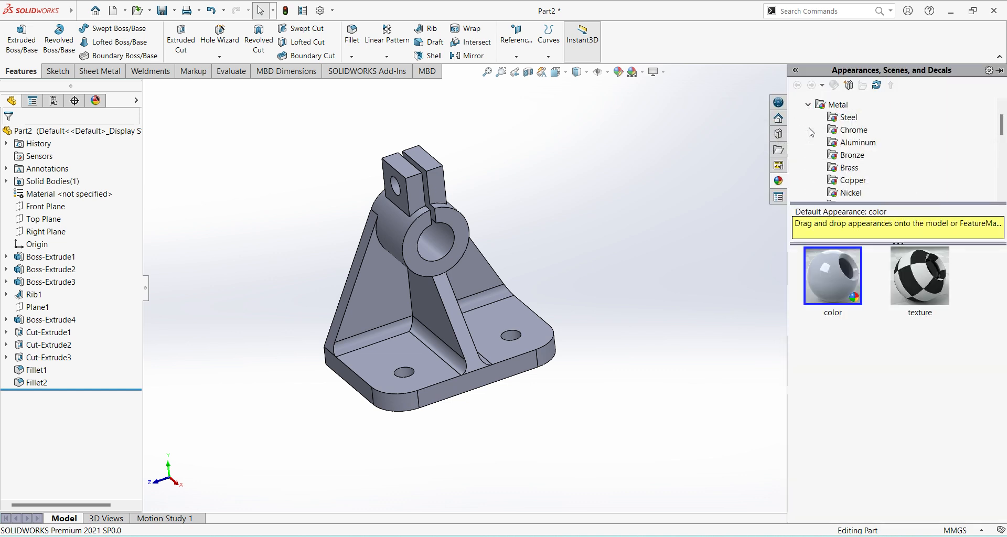
{"action": "left_click", "coordinate": [846, 117]}
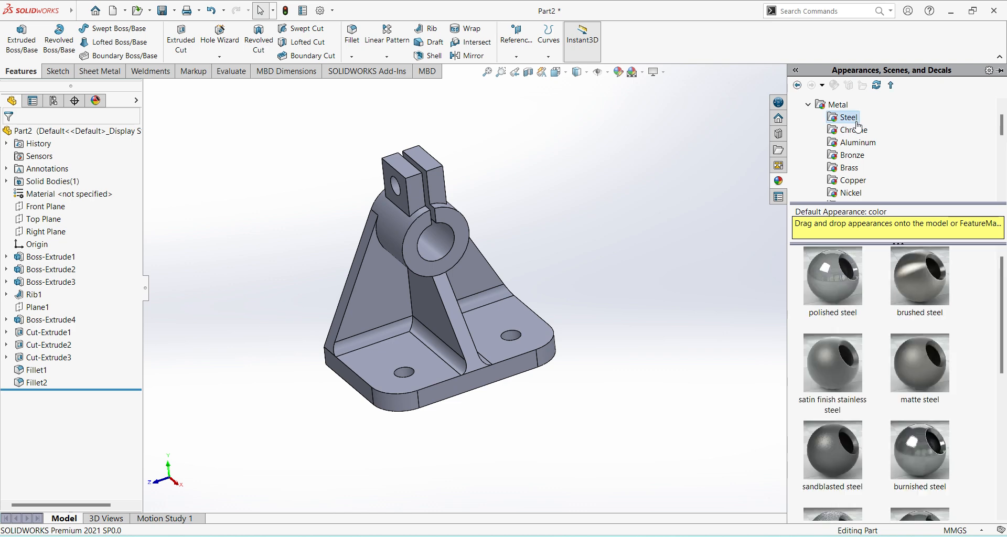
{"action": "scroll", "coordinate": [942, 393], "scroll_direction": "down", "scroll_amount": 5}
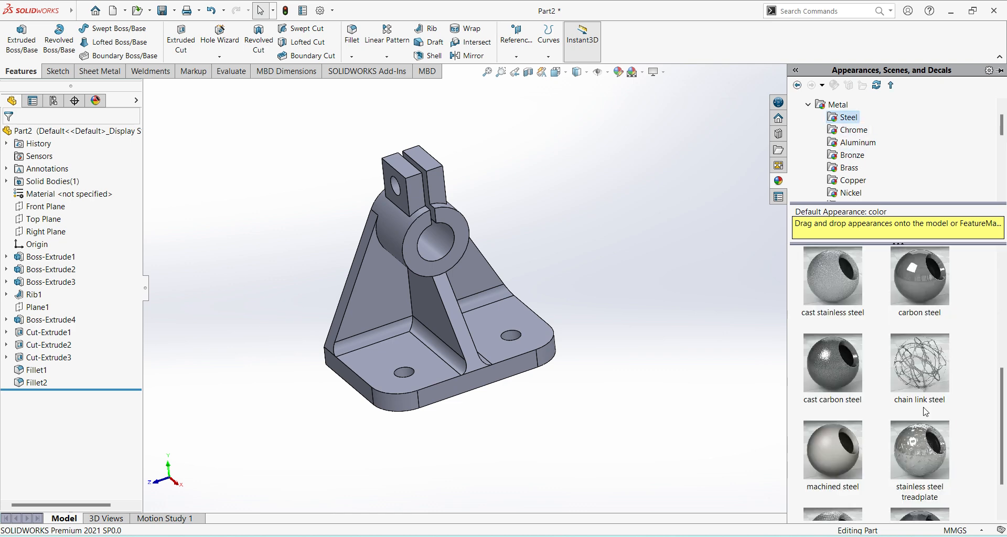
{"action": "scroll", "coordinate": [913, 314], "scroll_direction": "up", "scroll_amount": 5}
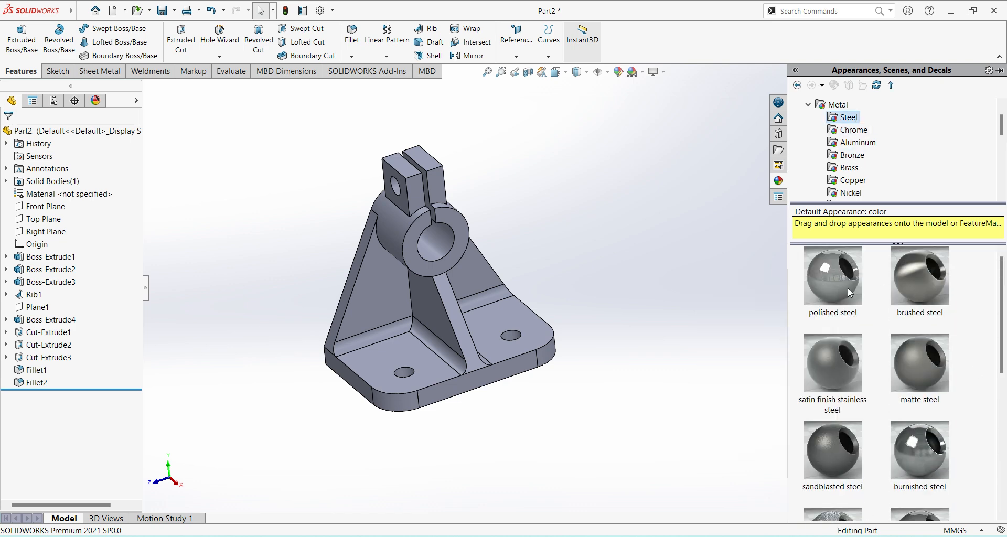
{"action": "double_click", "coordinate": [845, 288]}
{"action": "double_click", "coordinate": [920, 294]}
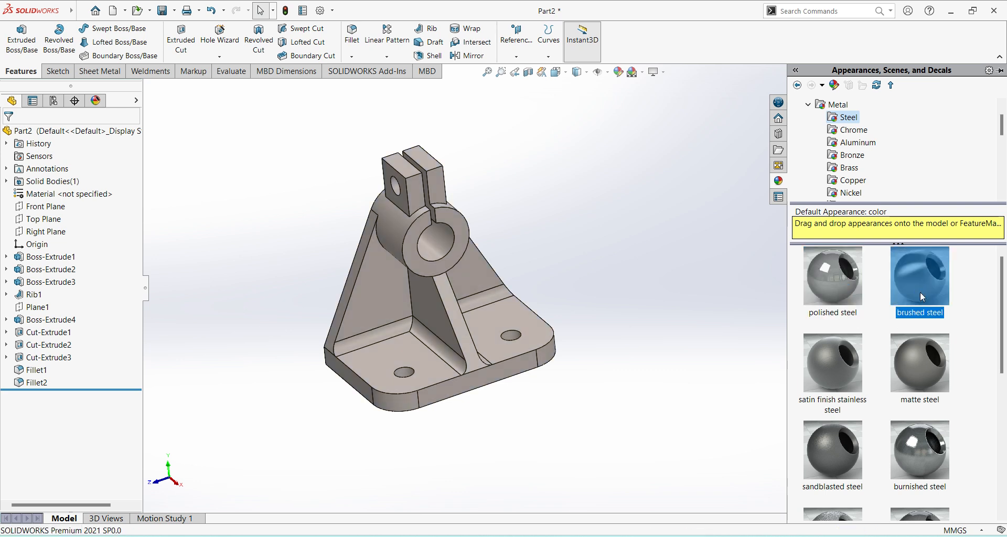
{"action": "left_click", "coordinate": [687, 295]}
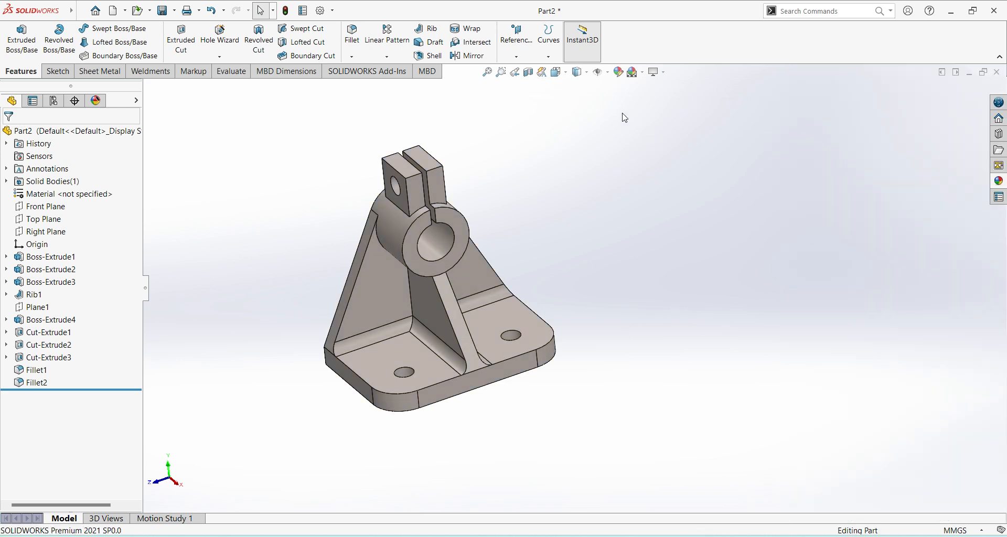
Edit the bracket's brushed steel appearance, try several standard colour swatches such as orange, green and cyan, and apply the light red one.
{"action": "left_click", "coordinate": [619, 73]}
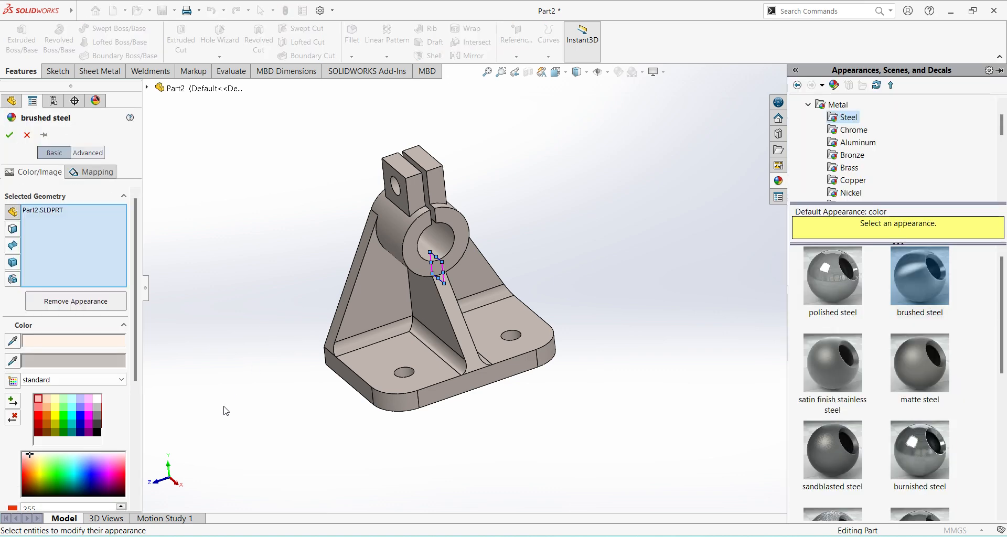
{"action": "left_click", "coordinate": [40, 416]}
{"action": "left_click", "coordinate": [51, 414]}
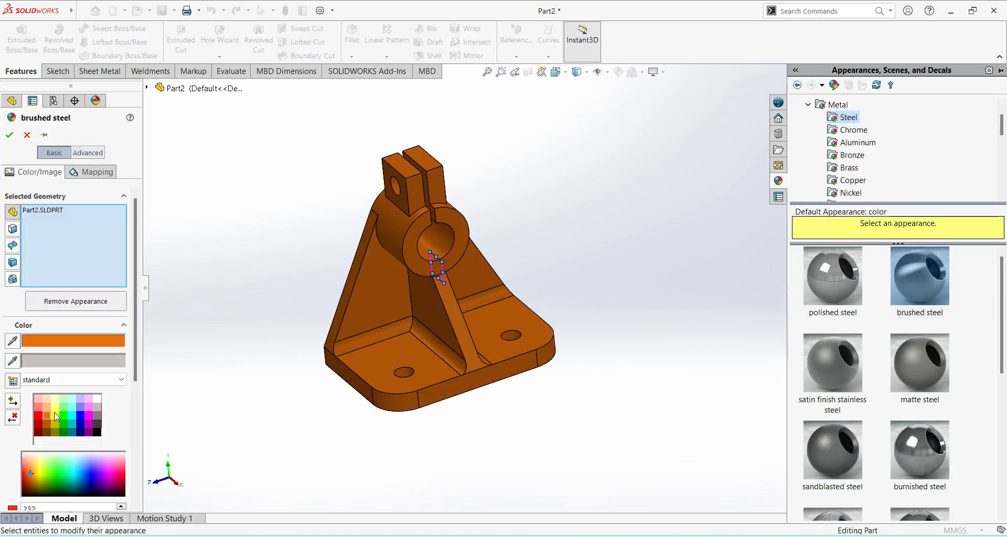
{"action": "left_click", "coordinate": [61, 410]}
{"action": "left_click", "coordinate": [83, 416]}
{"action": "left_click", "coordinate": [90, 415]}
{"action": "left_click", "coordinate": [97, 415]}
{"action": "left_click", "coordinate": [55, 414]}
{"action": "left_click", "coordinate": [55, 420]}
{"action": "left_click", "coordinate": [63, 408]}
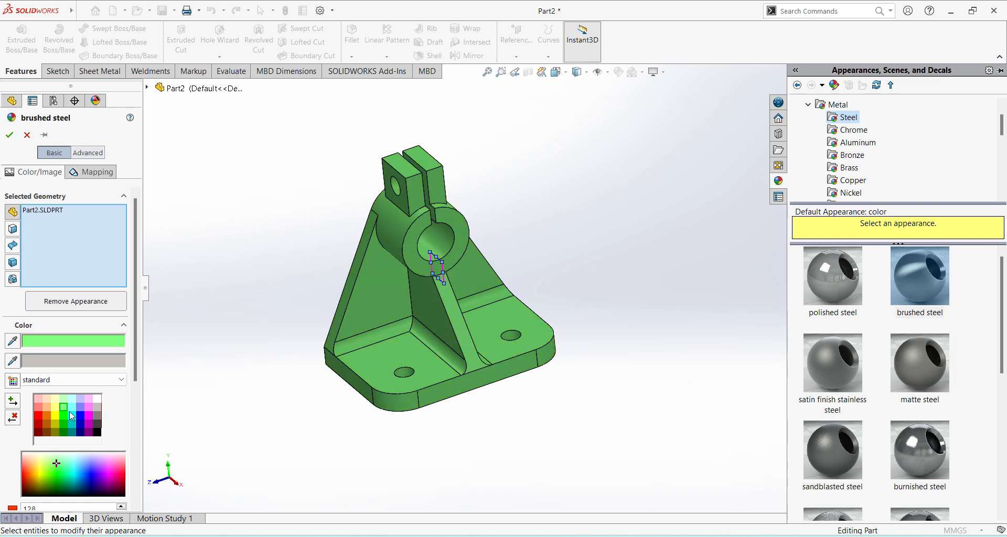
{"action": "left_click", "coordinate": [64, 416]}
{"action": "left_click", "coordinate": [53, 421]}
{"action": "left_click", "coordinate": [63, 416]}
{"action": "left_click", "coordinate": [68, 416]}
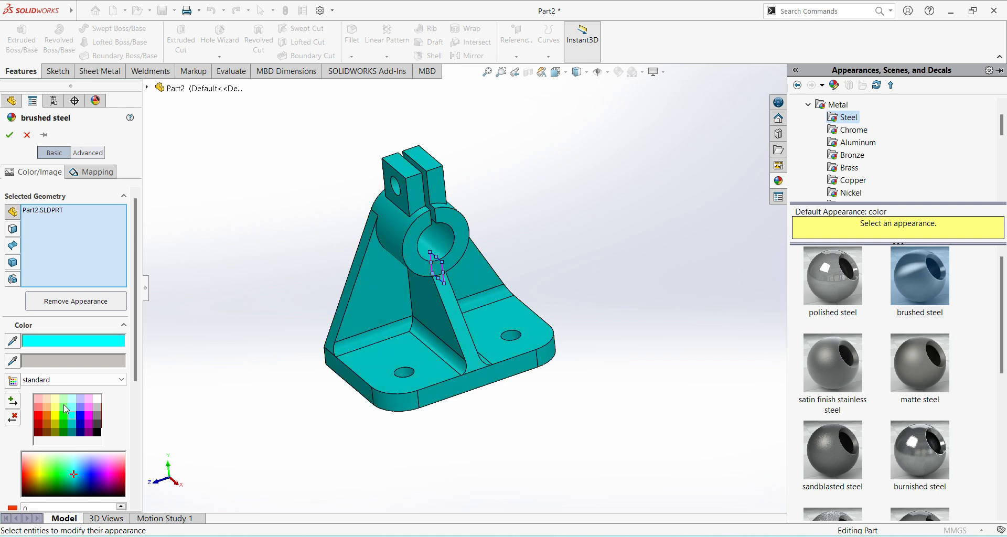
{"action": "left_click", "coordinate": [47, 406]}
{"action": "left_click", "coordinate": [39, 410]}
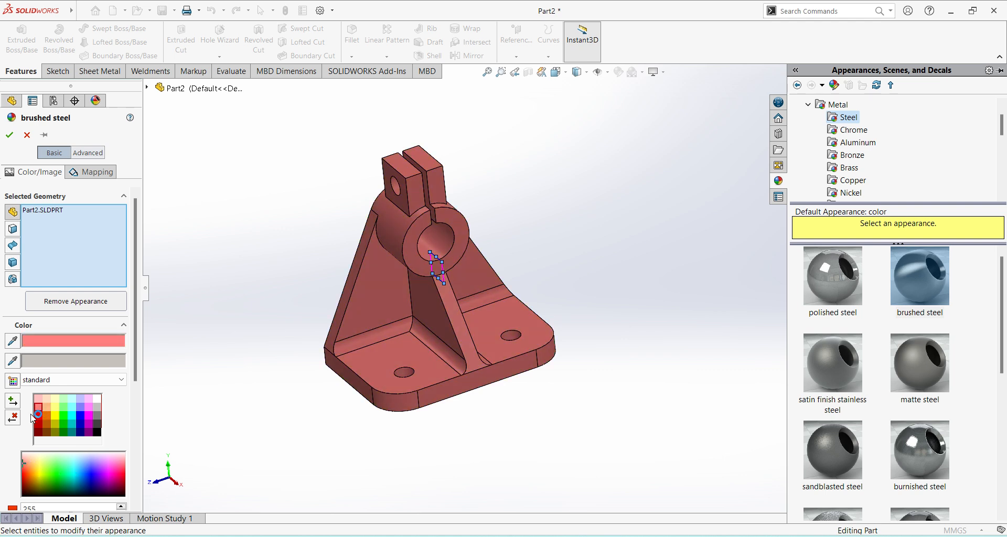
{"action": "left_click", "coordinate": [7, 136]}
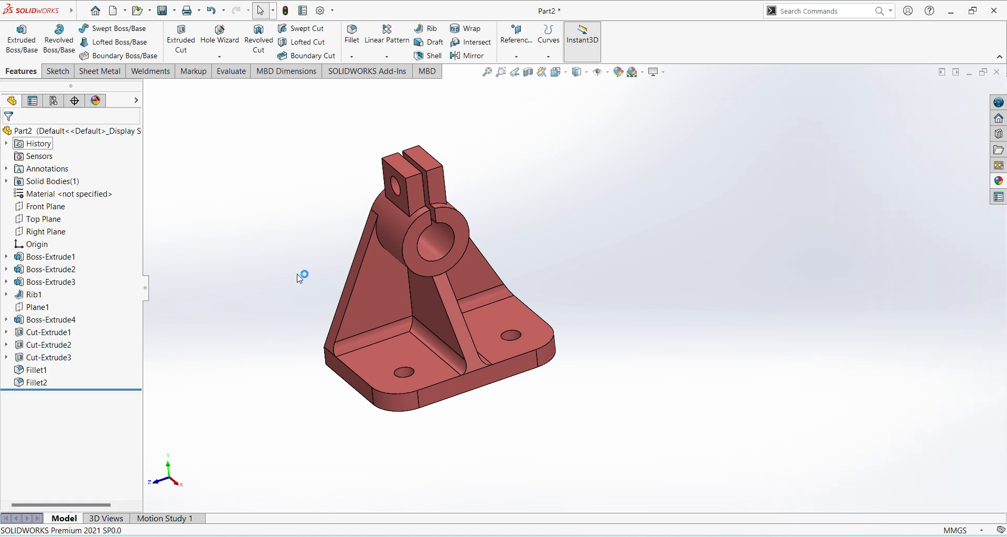
Show the bracket in isometric view and save the part as Ex 19 in the Solid works folder.
{"action": "left_click", "coordinate": [559, 73]}
{"action": "left_click", "coordinate": [618, 103]}
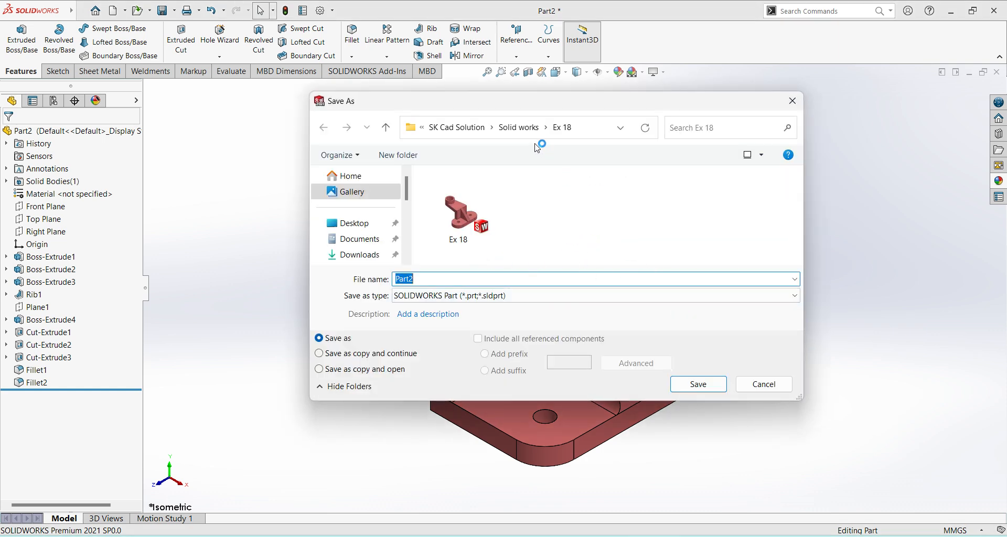
{"action": "left_click", "coordinate": [518, 127]}
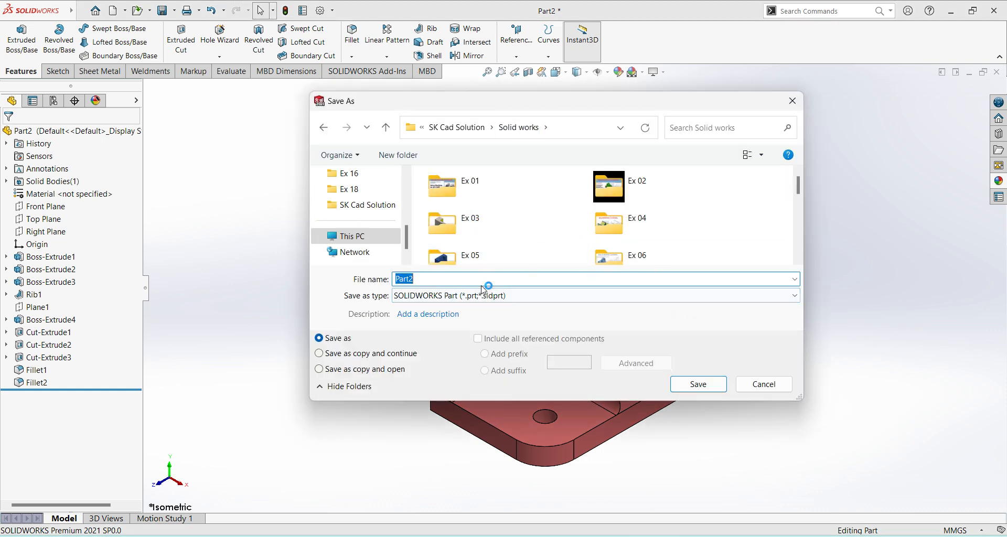
{"action": "type", "text": "E"}
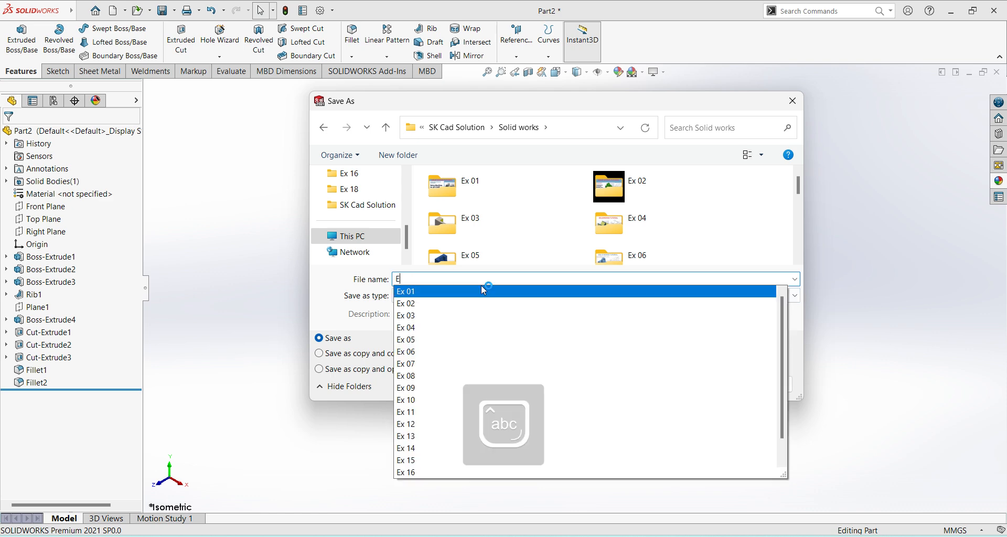
{"action": "type", "text": "x 19"}
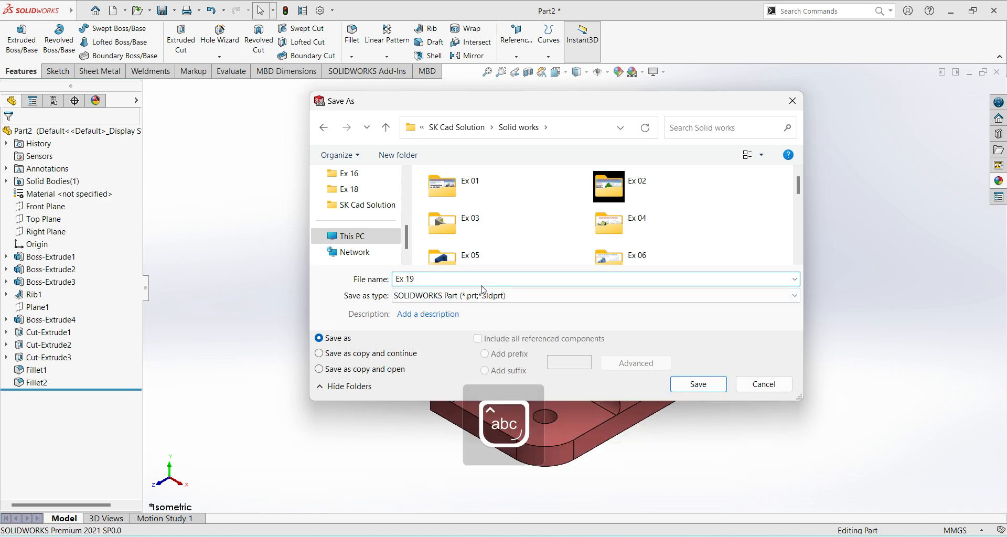
{"action": "key", "text": "Return"}
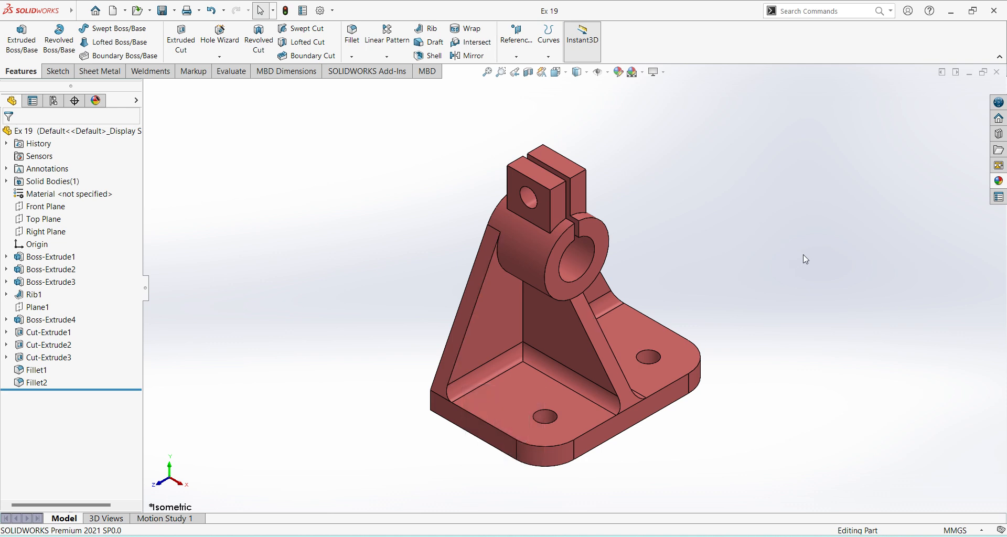